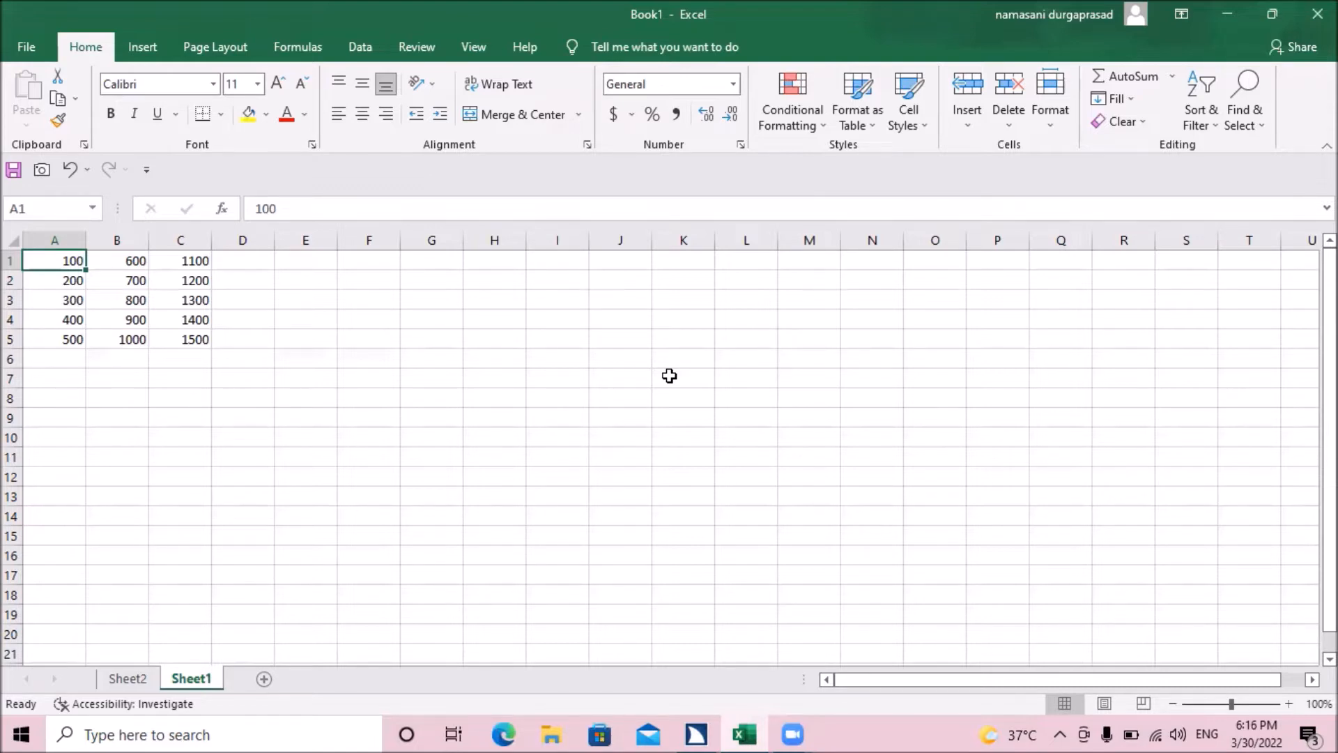
Step: Enter the formula =sum(a1:c1) in cell D1 to add up the first row's three values
{"action": "key", "text": "Right"}
{"action": "key", "text": "Left"}
{"action": "key", "text": "Right"}
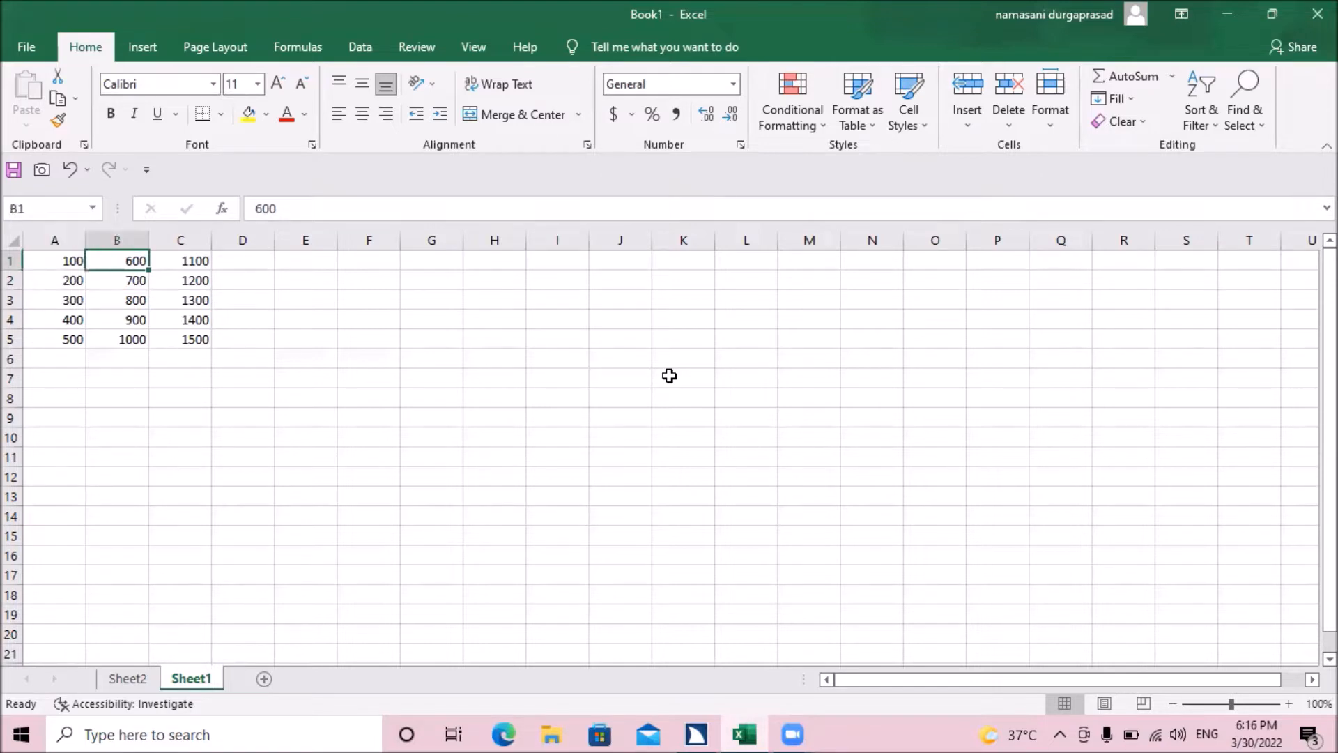
{"action": "key", "text": "Right"}
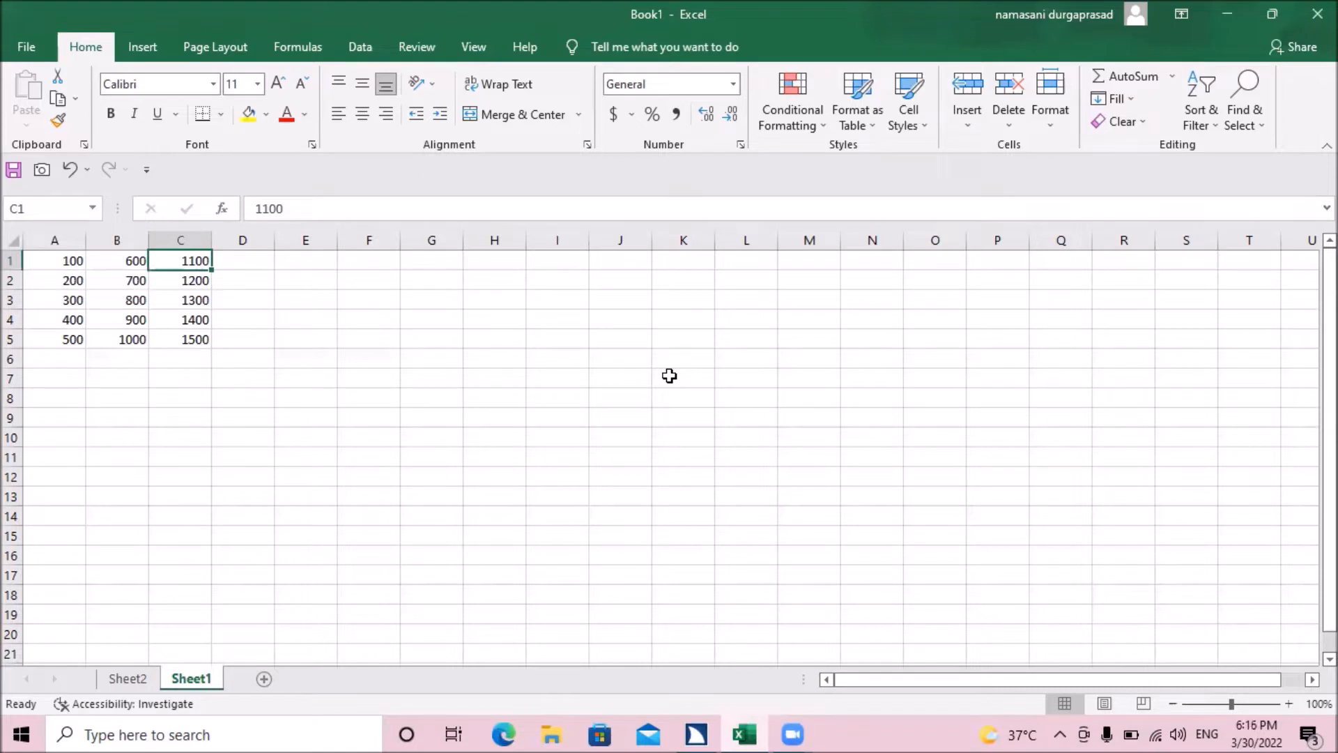
{"action": "key", "text": "Right"}
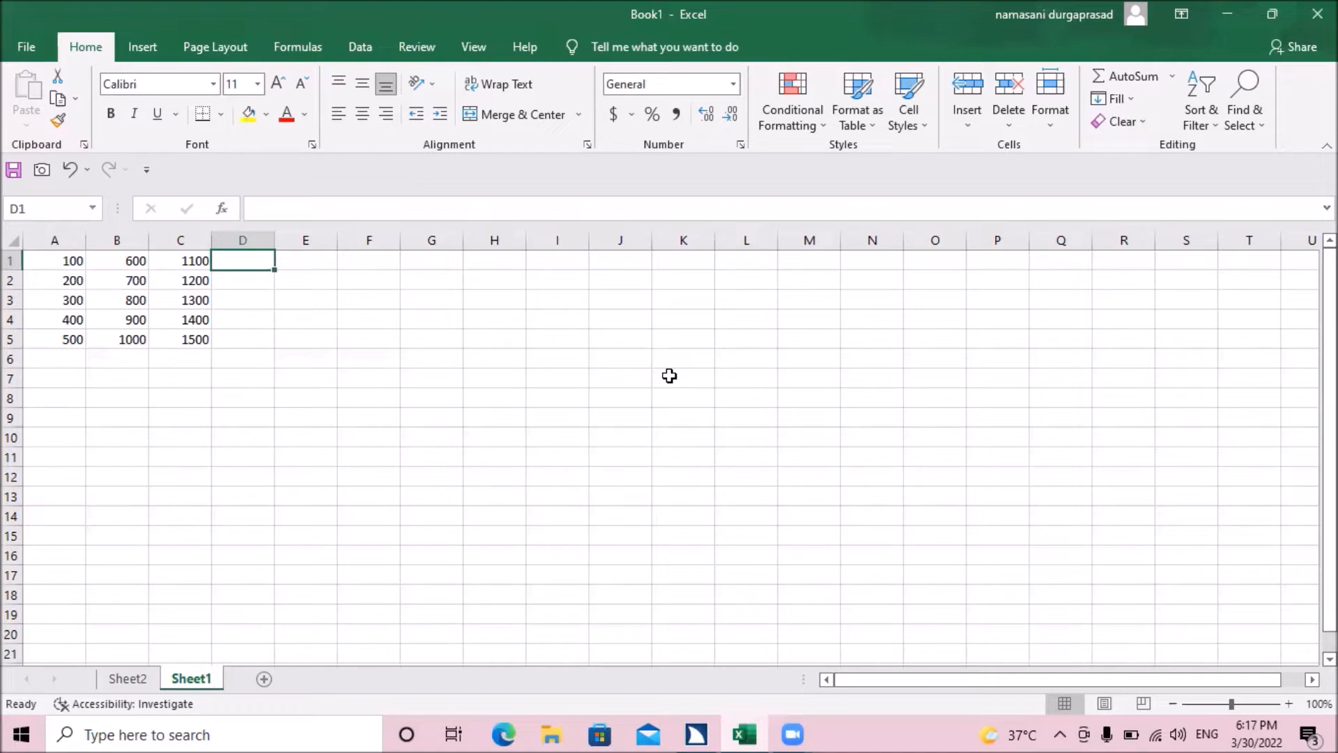
{"action": "key", "text": "Left"}
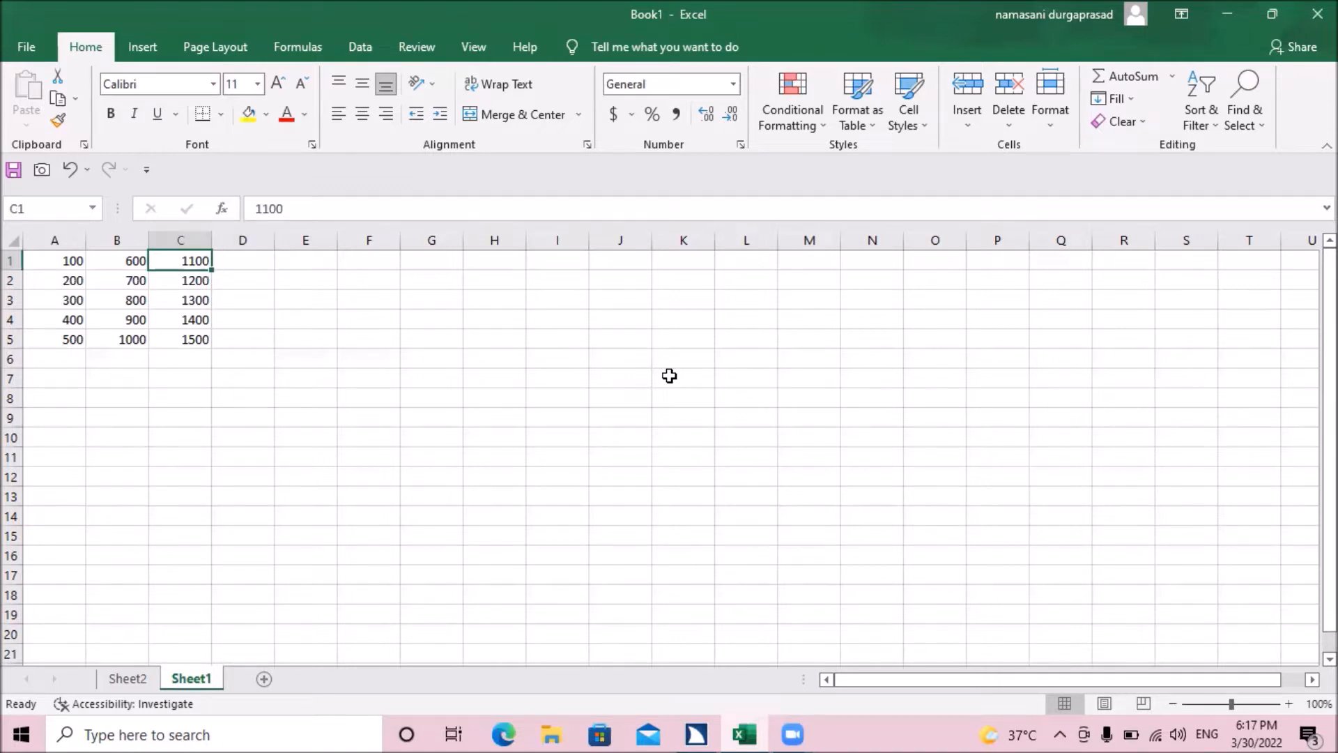
{"action": "key", "text": "Right"}
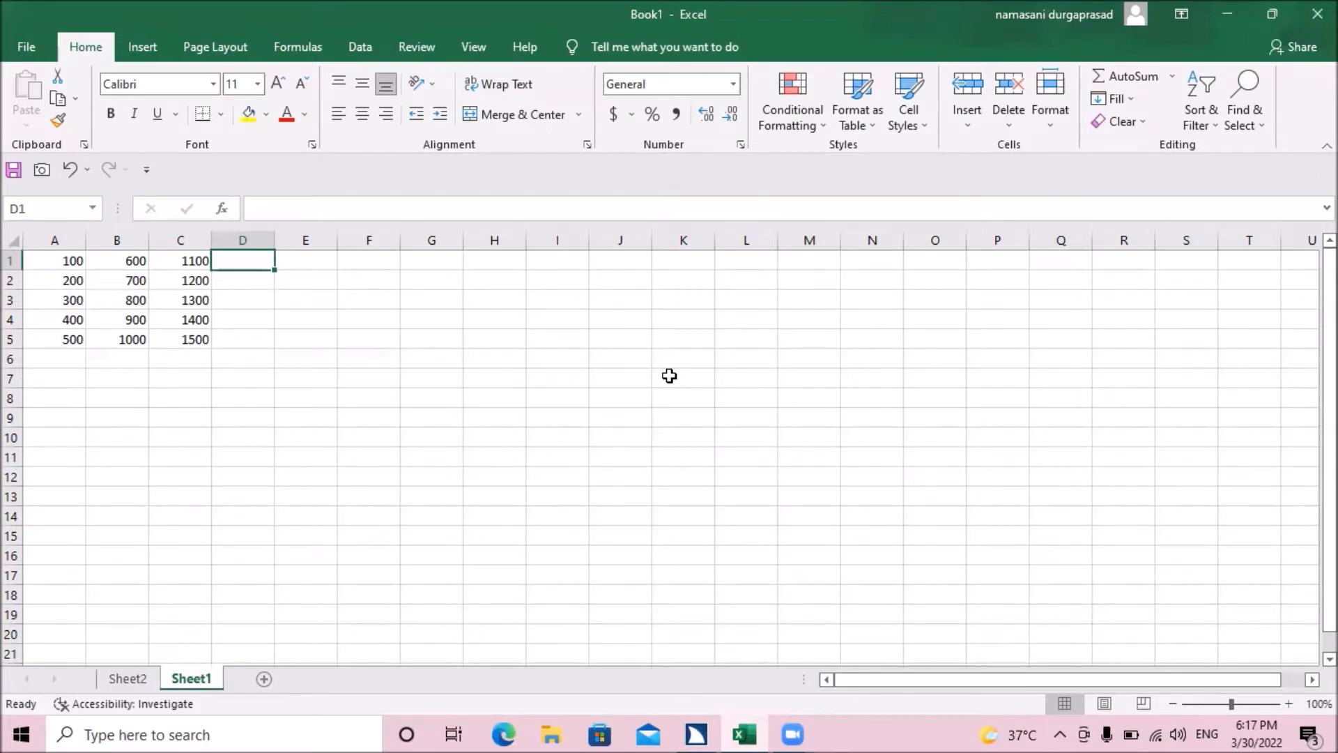
{"action": "type", "text": "="}
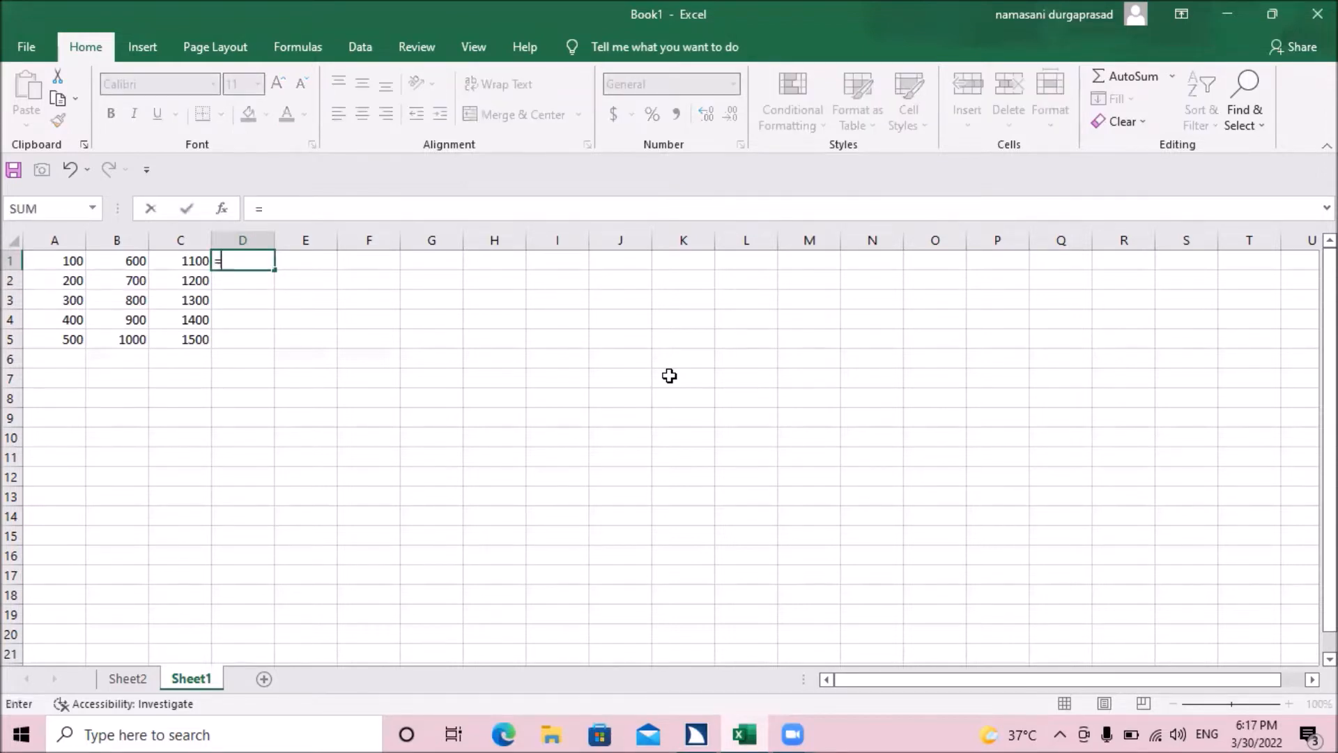
{"action": "type", "text": "sum"}
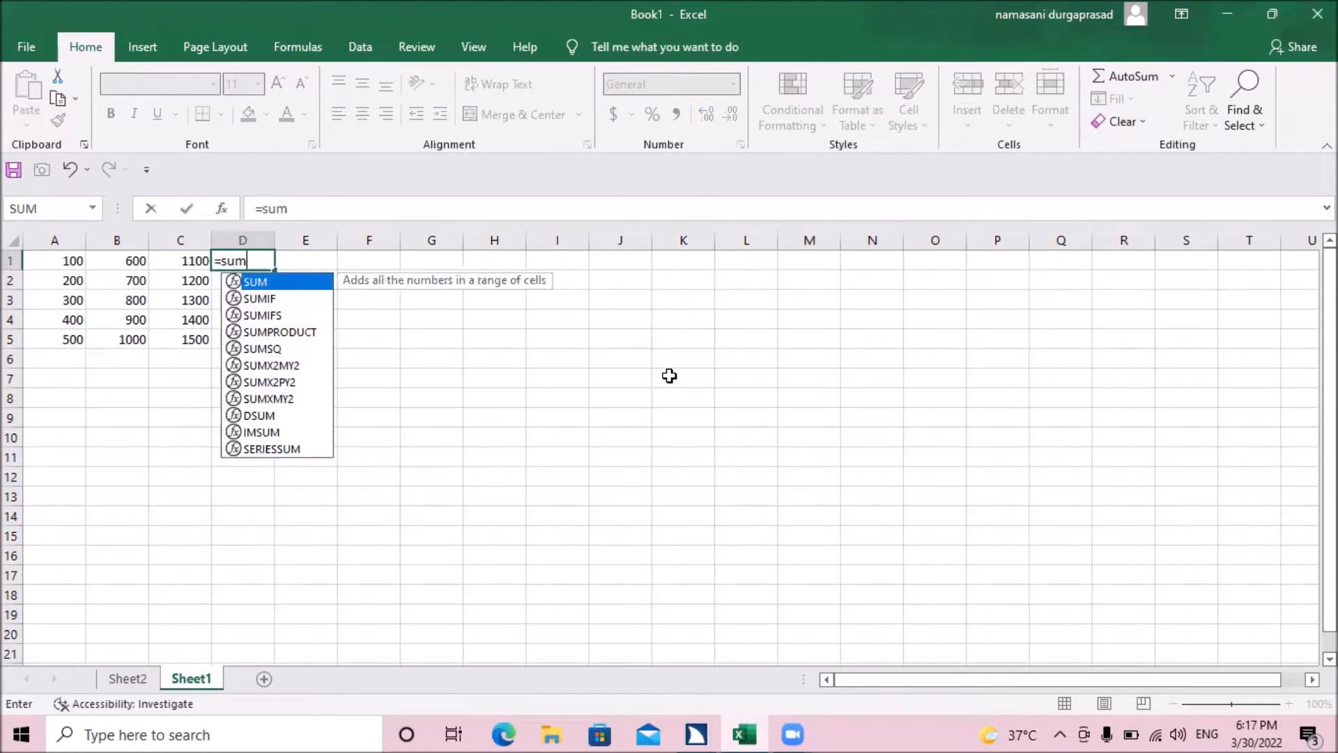
{"action": "type", "text": "("}
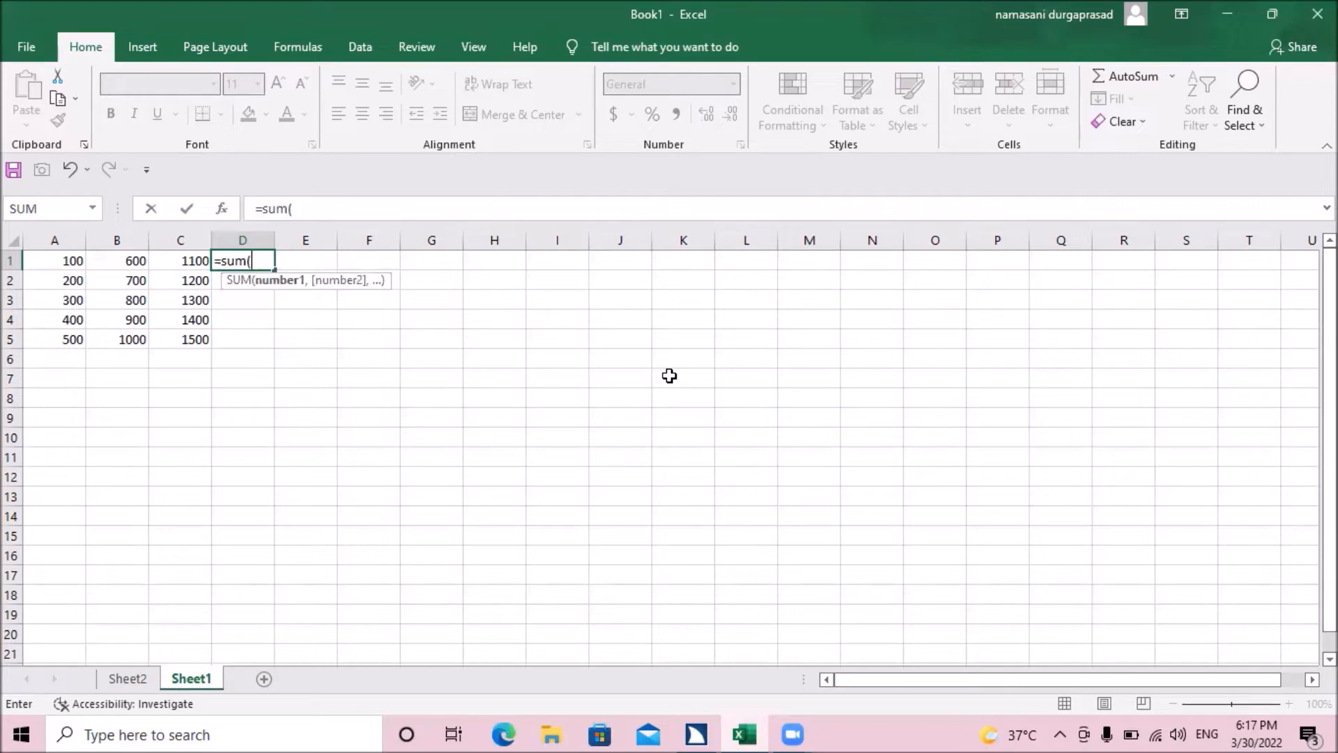
{"action": "type", "text": "a1"}
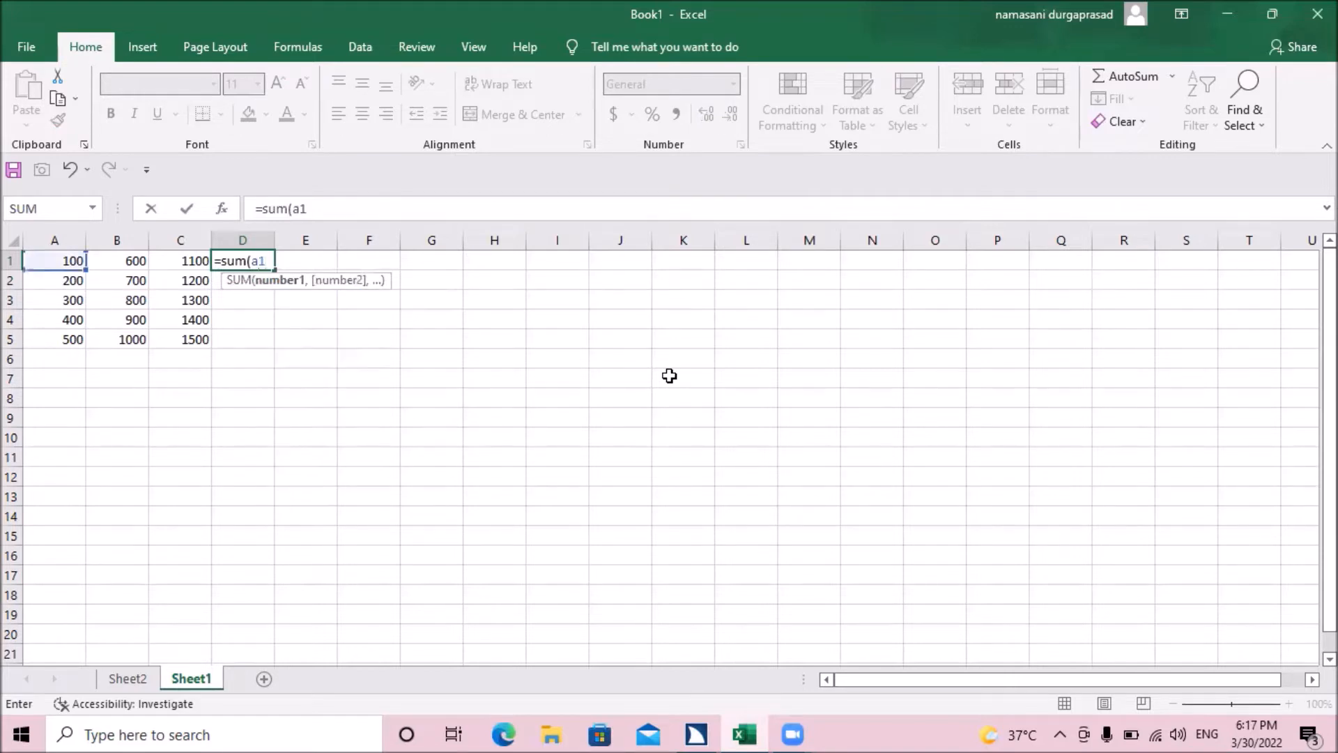
{"action": "type", "text": ":c"}
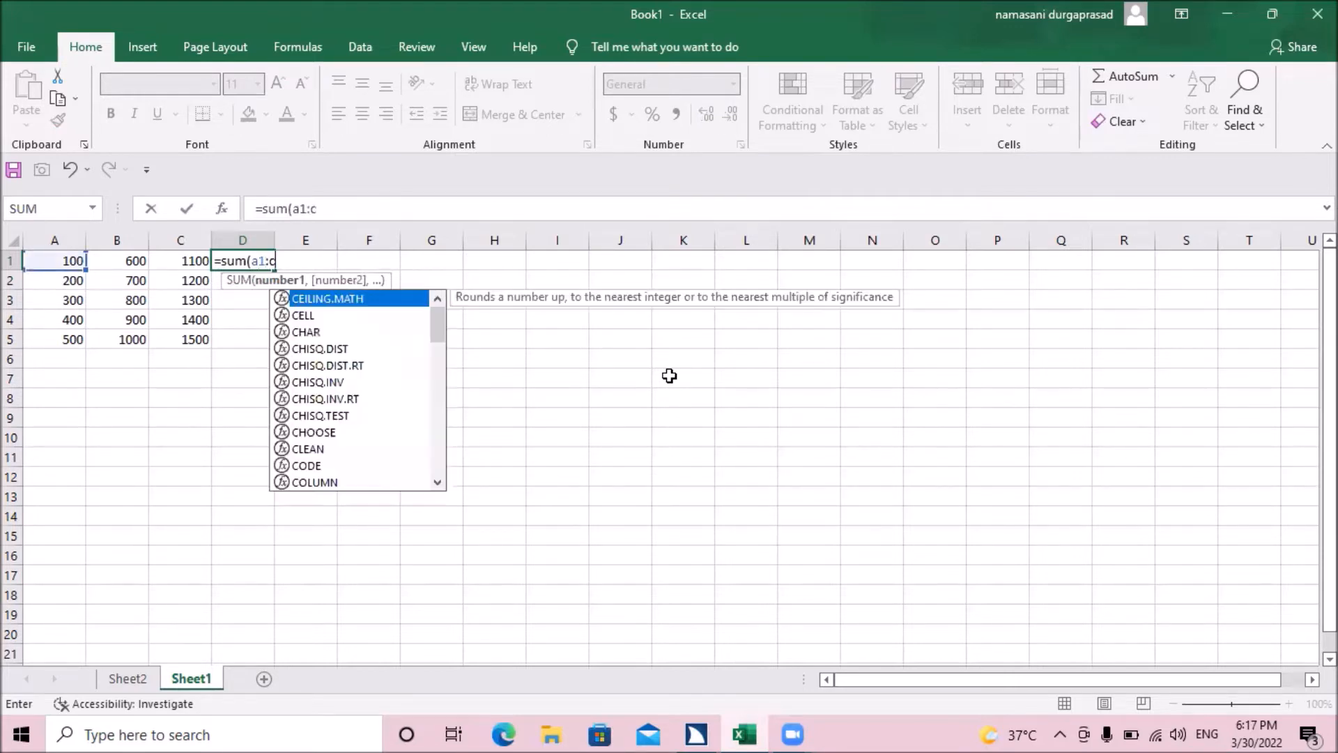
{"action": "type", "text": "1)"}
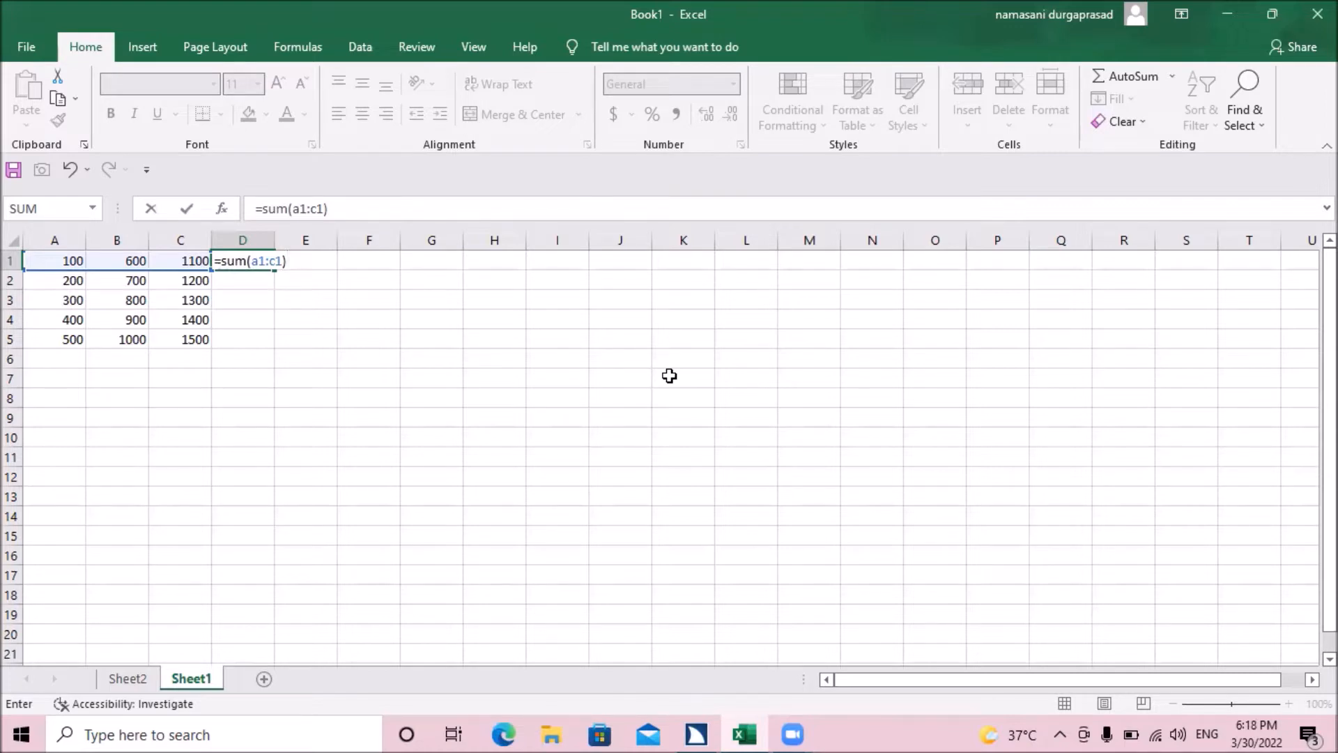
{"action": "key", "text": "Return"}
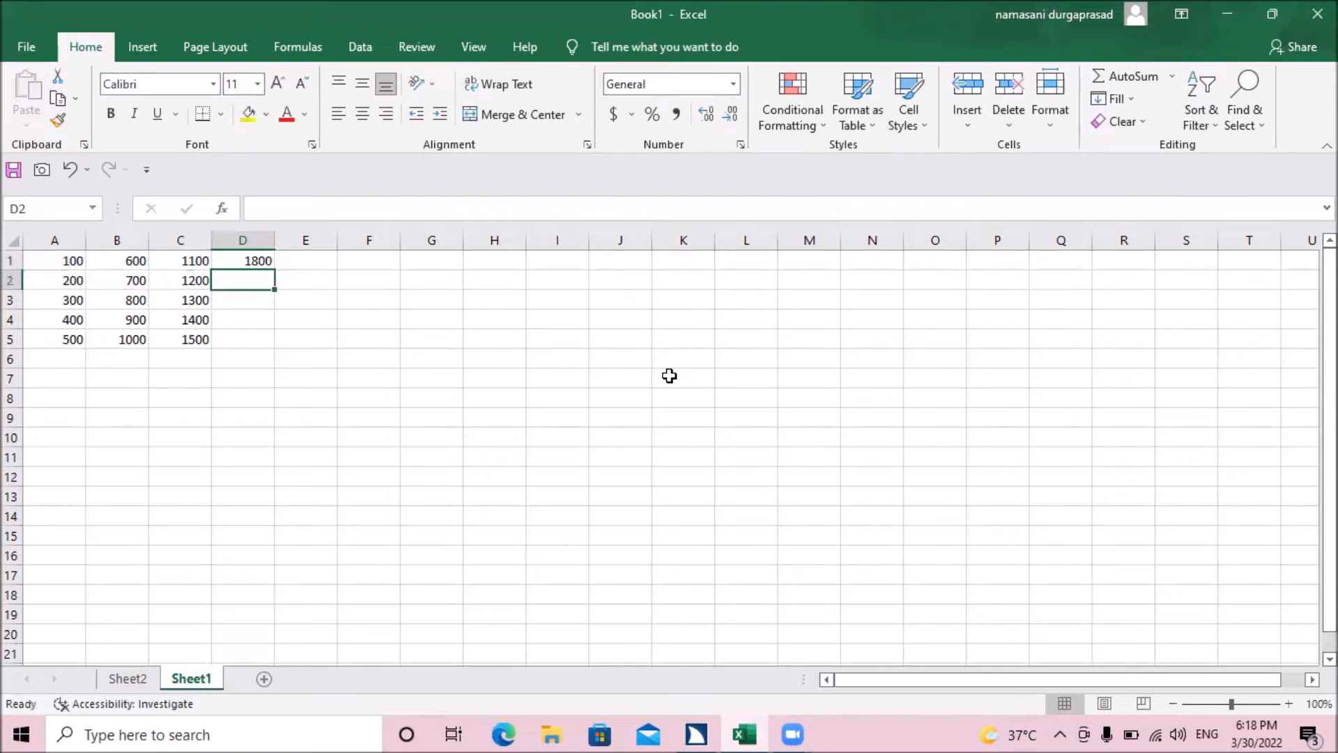
Step: Check the formula in D1 against the values in A1:C1, and examine the row 2 values in A2:C2
{"action": "key", "text": "Up"}
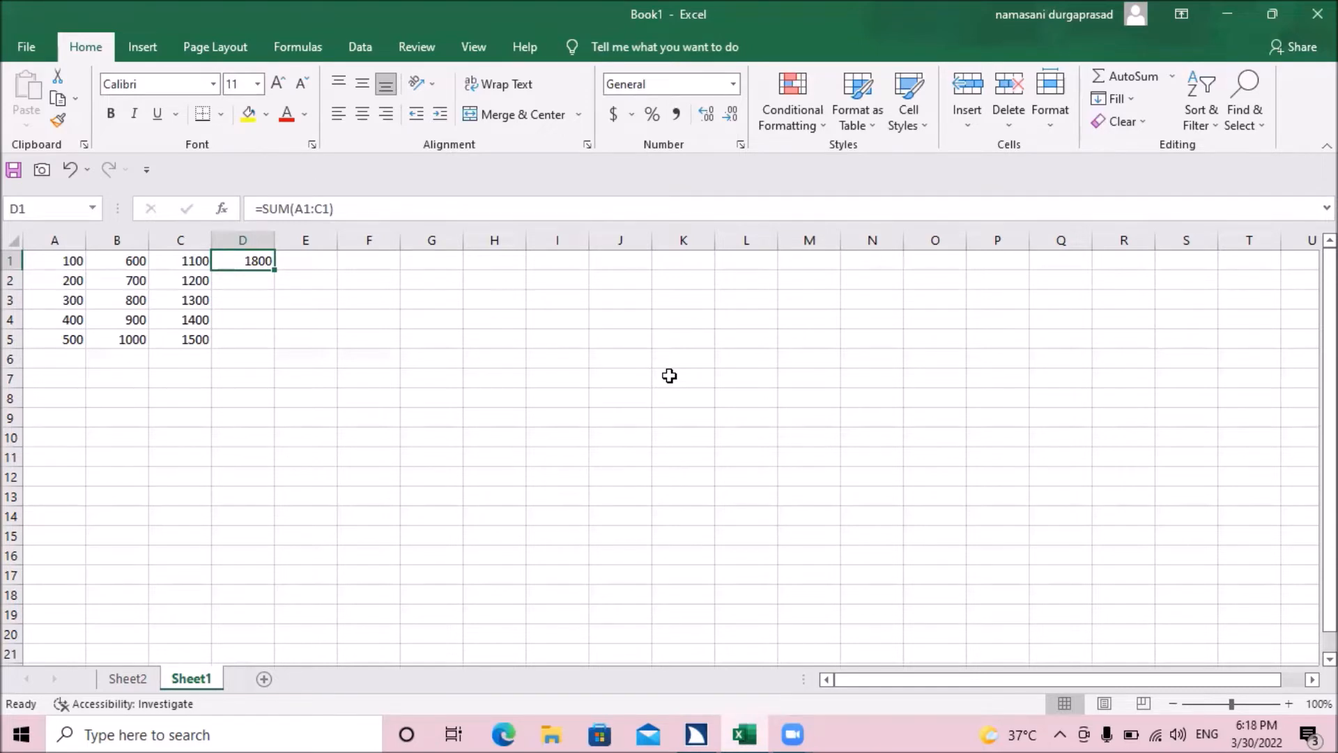
{"action": "key", "text": "Left"}
{"action": "key", "text": "Left"}
{"action": "key", "text": "Left"}
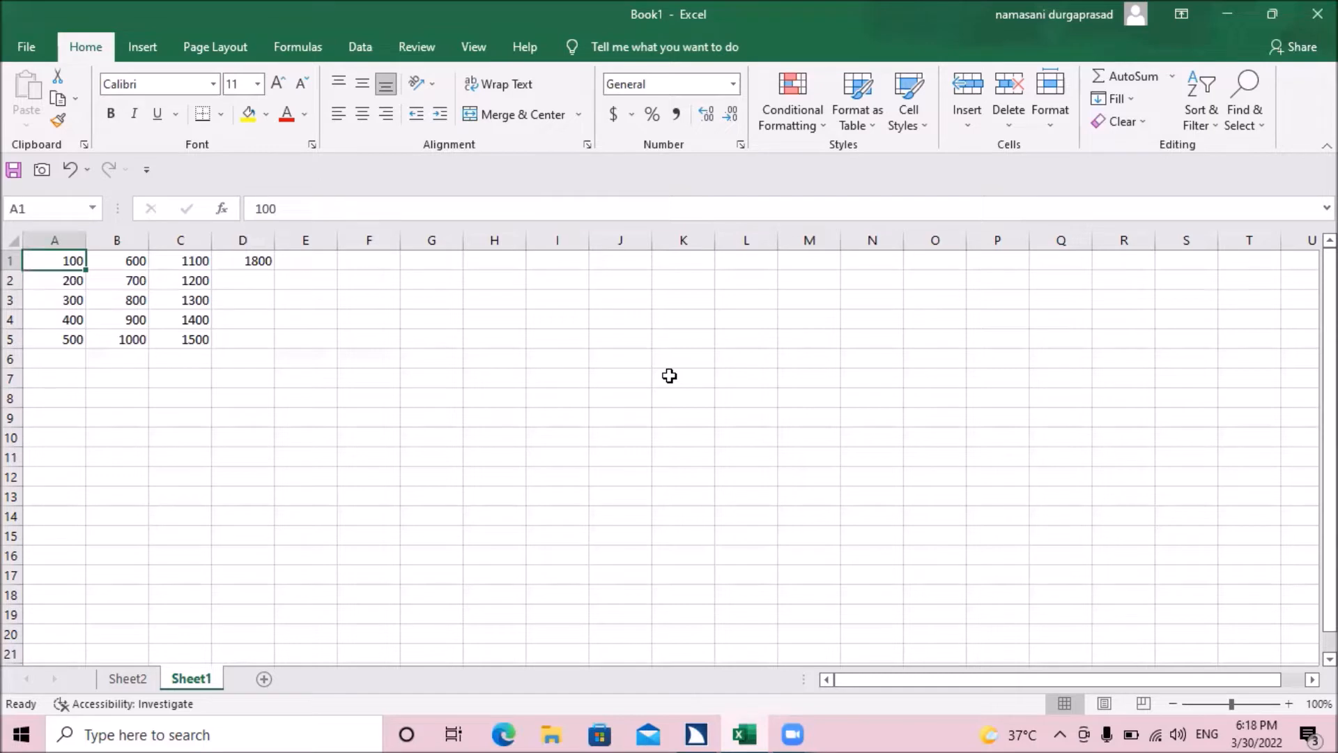
{"action": "key", "text": "Right"}
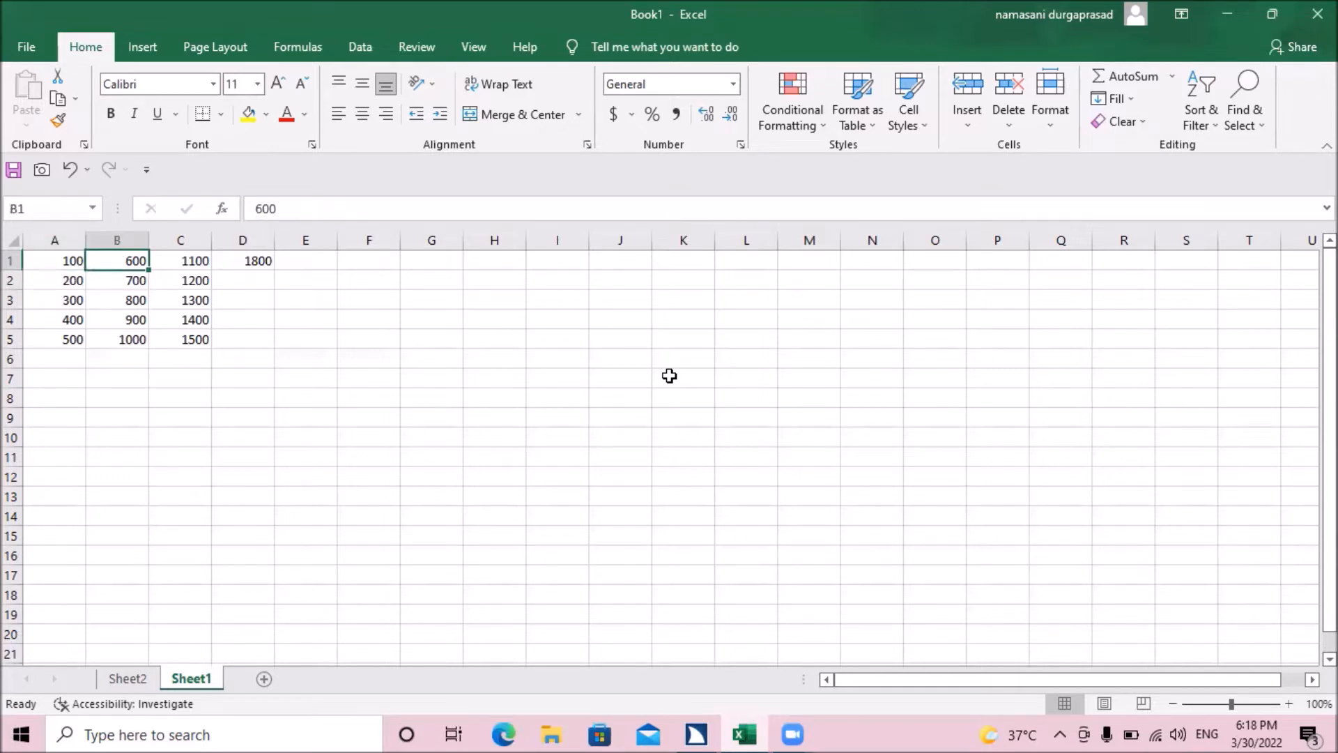
{"action": "key", "text": "Right"}
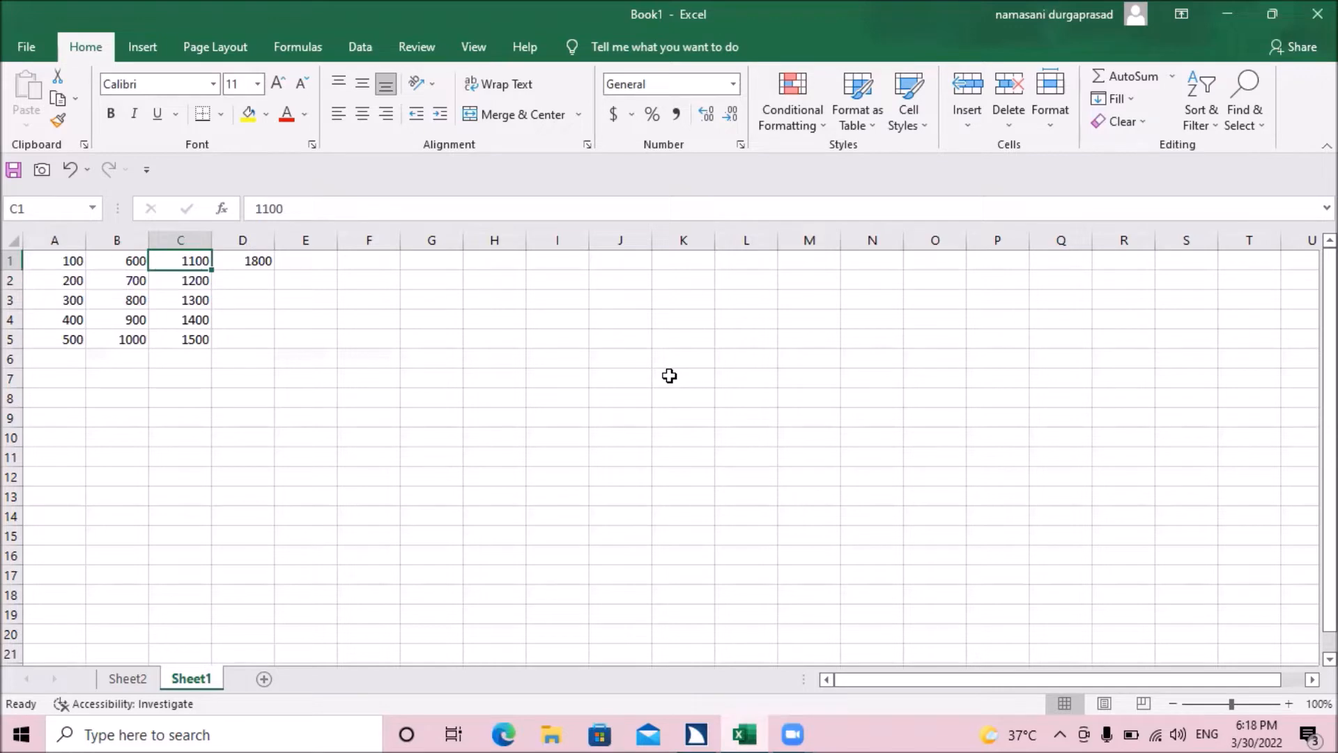
{"action": "key", "text": "Right"}
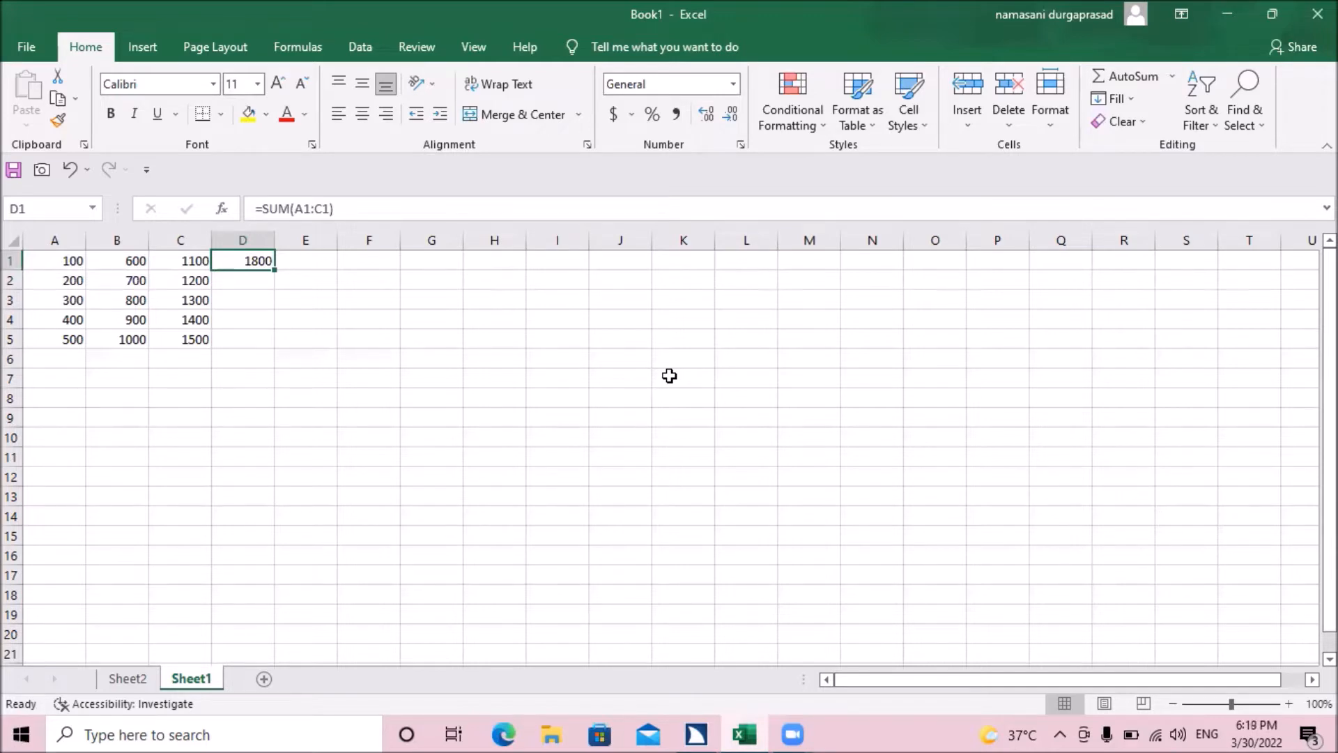
{"action": "key", "text": "Down"}
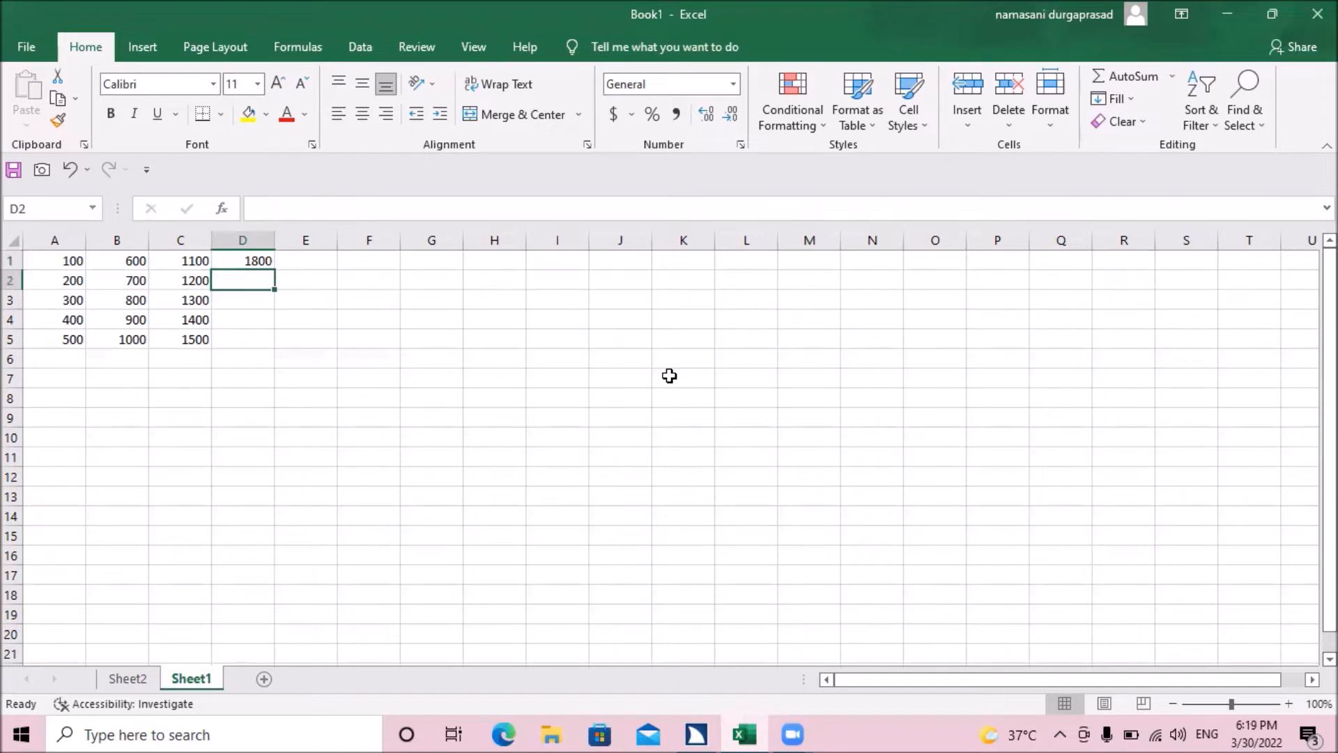
{"action": "key", "text": "Left"}
{"action": "key", "text": "Left"}
{"action": "key", "text": "Left"}
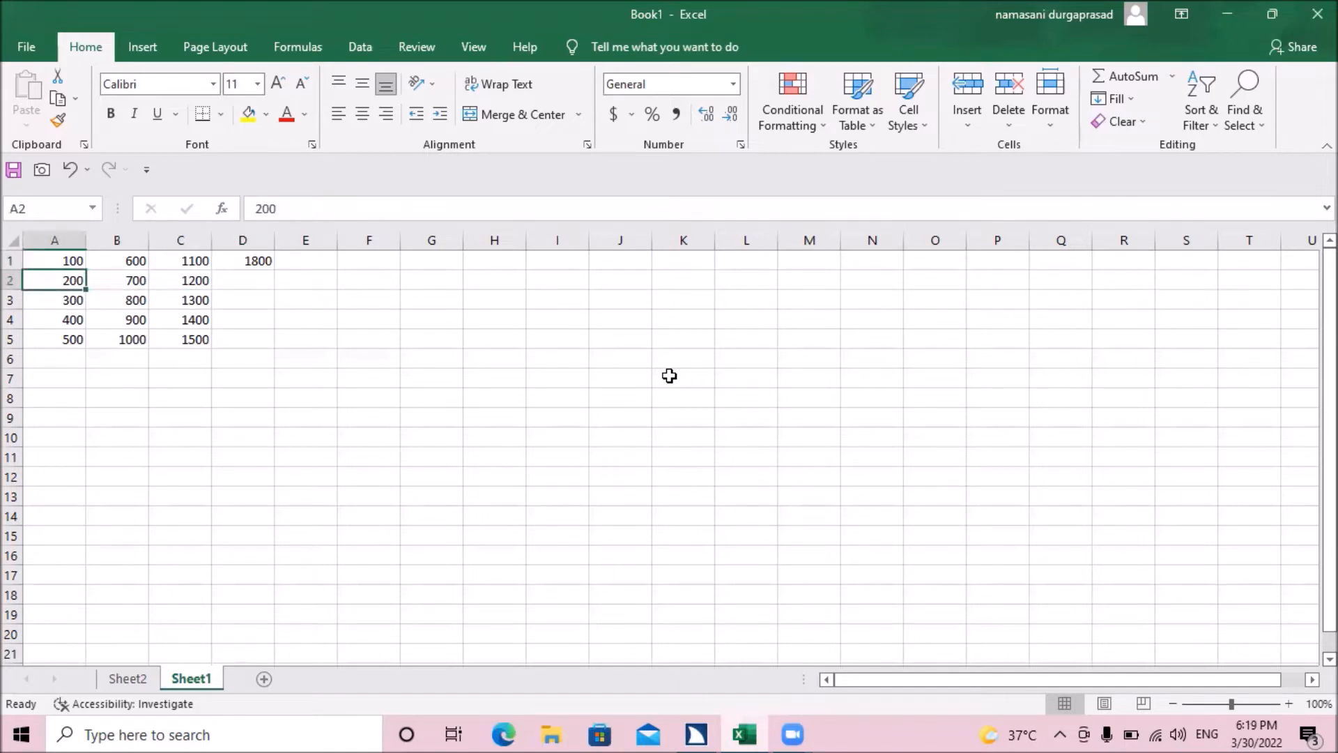
{"action": "key", "text": "Right"}
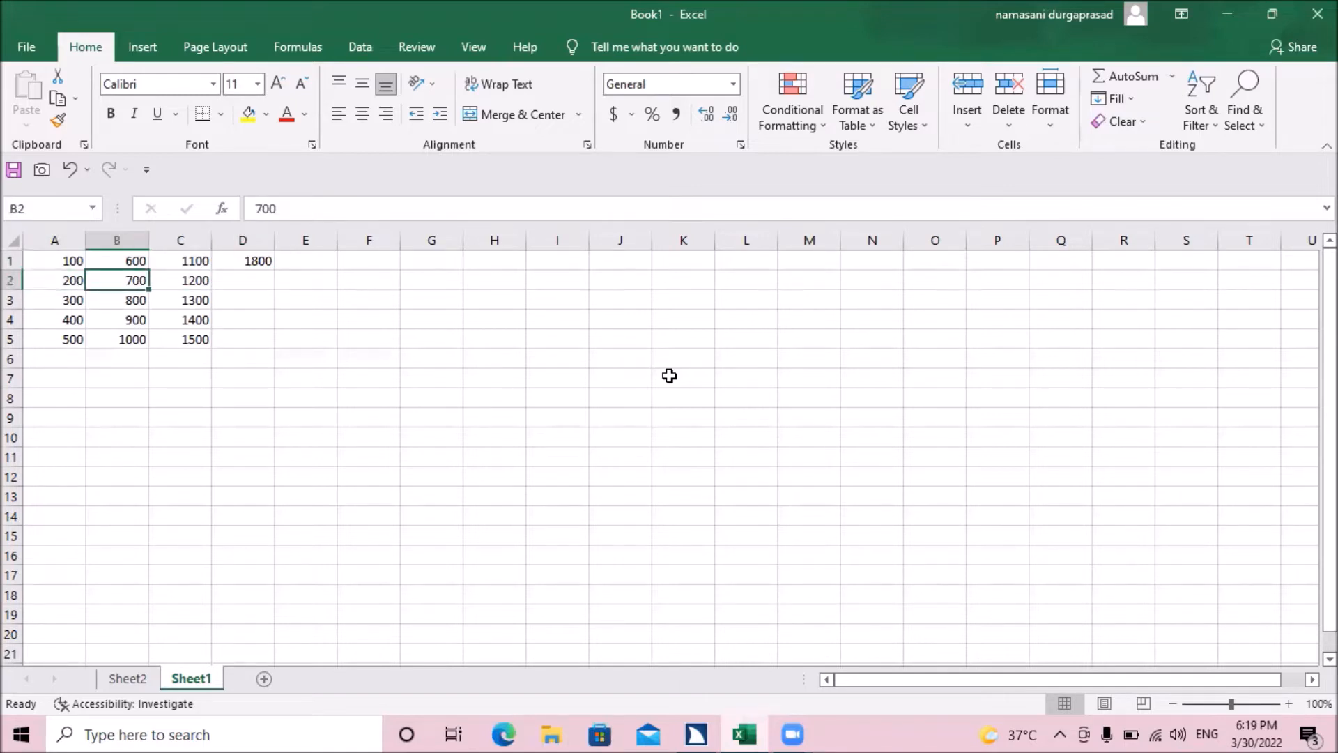
{"action": "key", "text": "Right"}
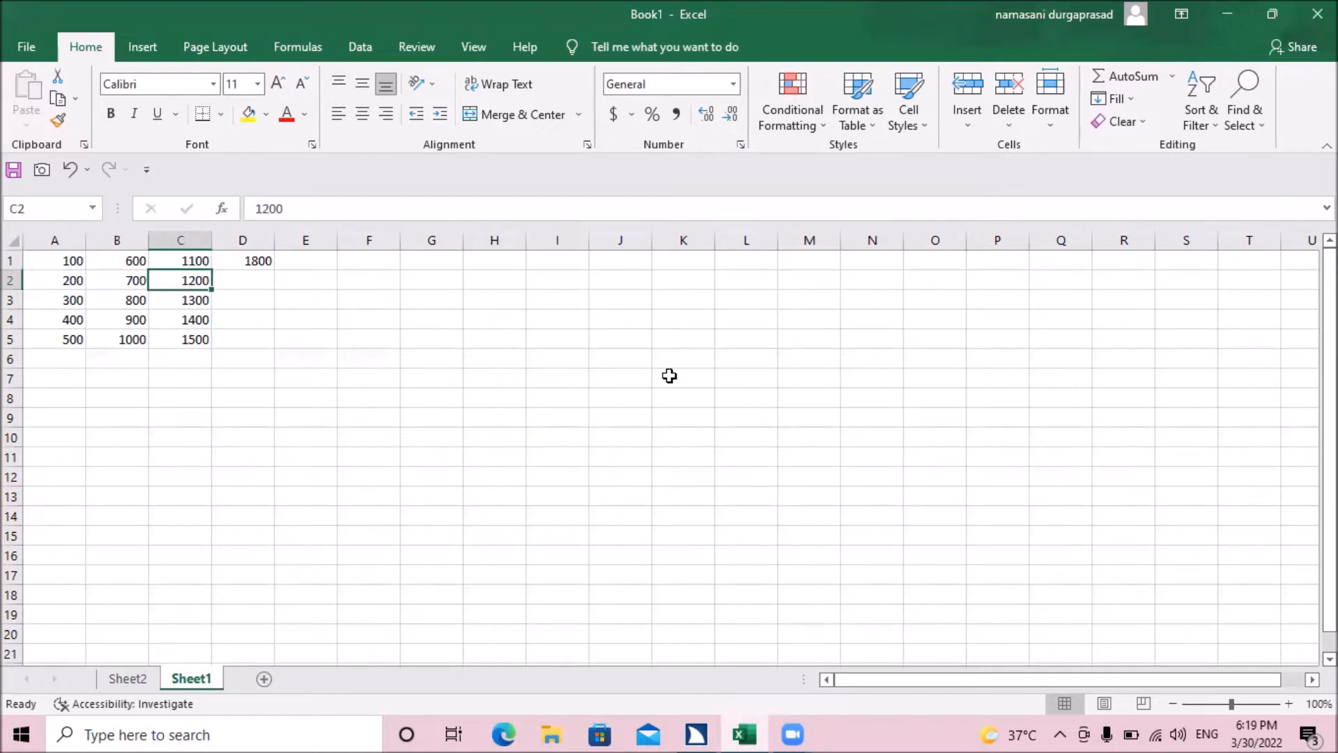
{"action": "key", "text": "Right"}
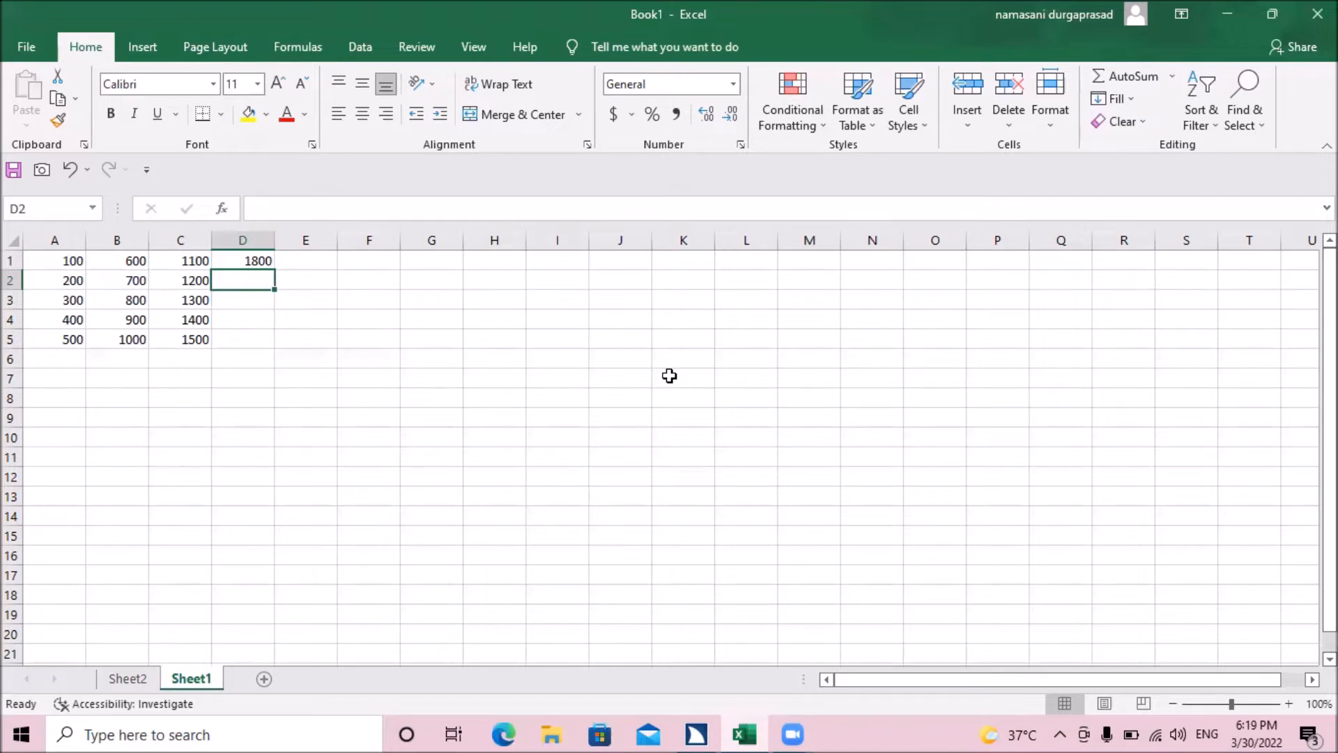
Step: Fill the SUM formula from D1 down into D2
{"action": "key", "text": "Up"}
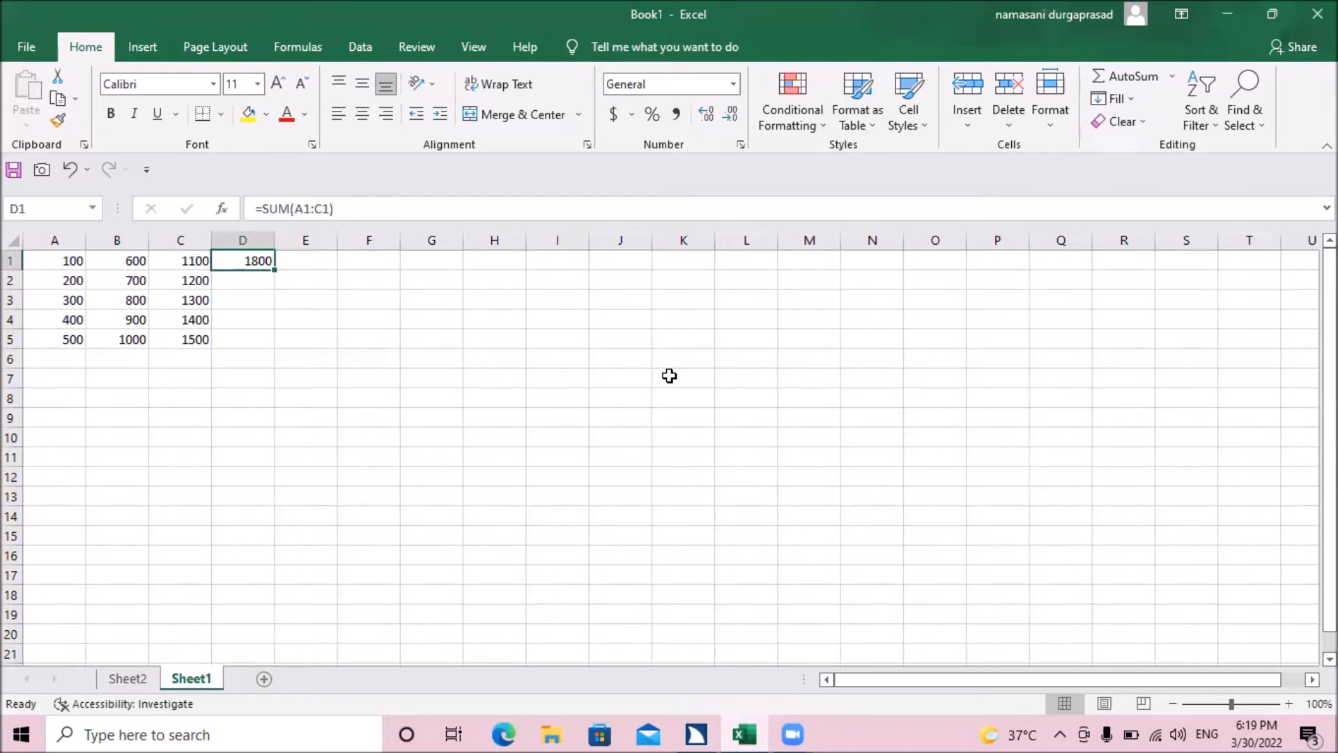
{"action": "key", "text": "shift+Down"}
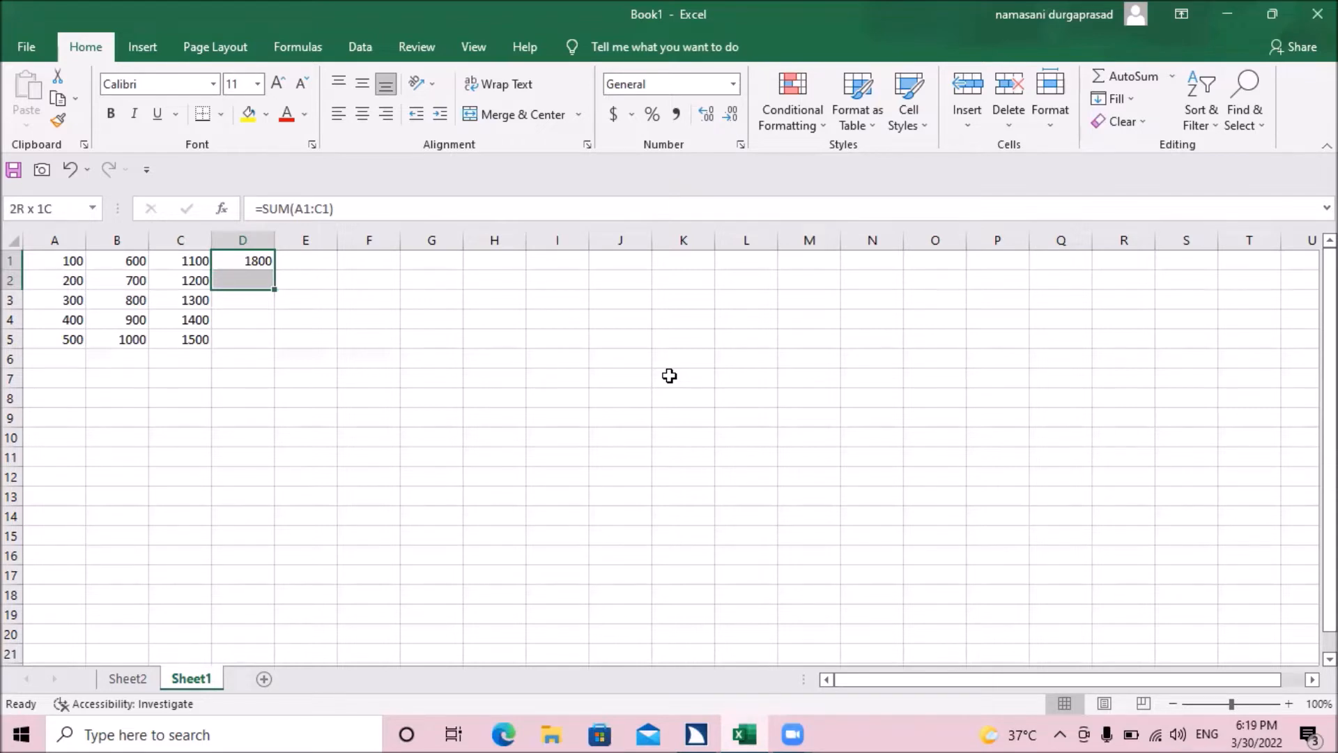
{"action": "key", "text": "ctrl+d"}
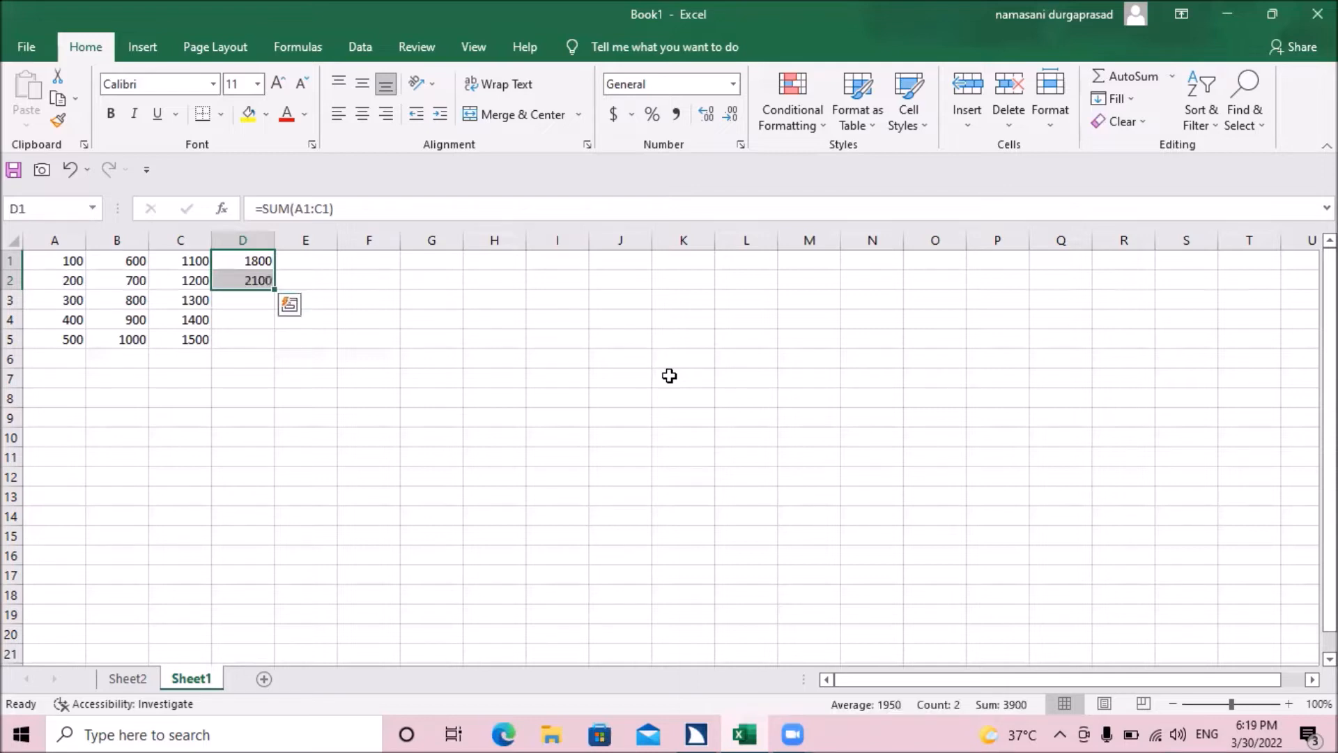
Step: Compare the formulas in D1 and D2, and examine the row 2 values in A2:C2 that D2 adds up
{"action": "key", "text": "Up"}
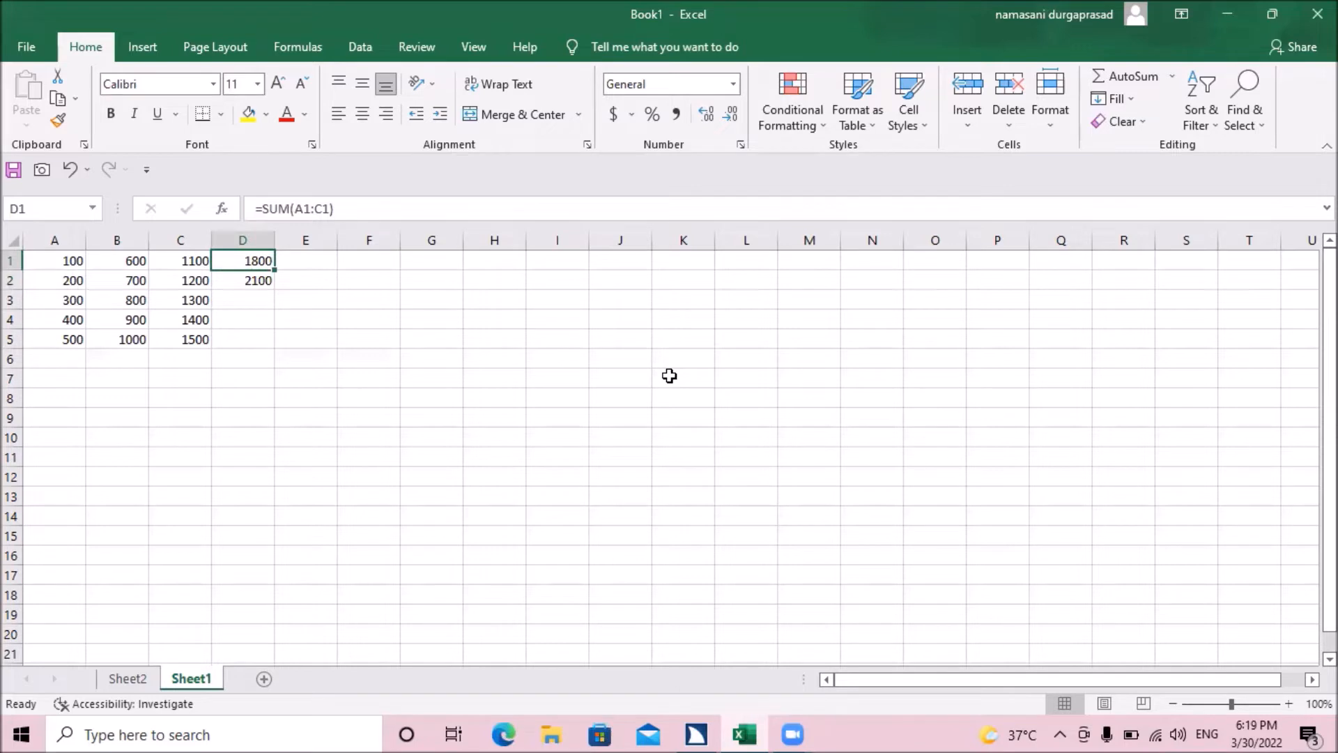
{"action": "key", "text": "Down"}
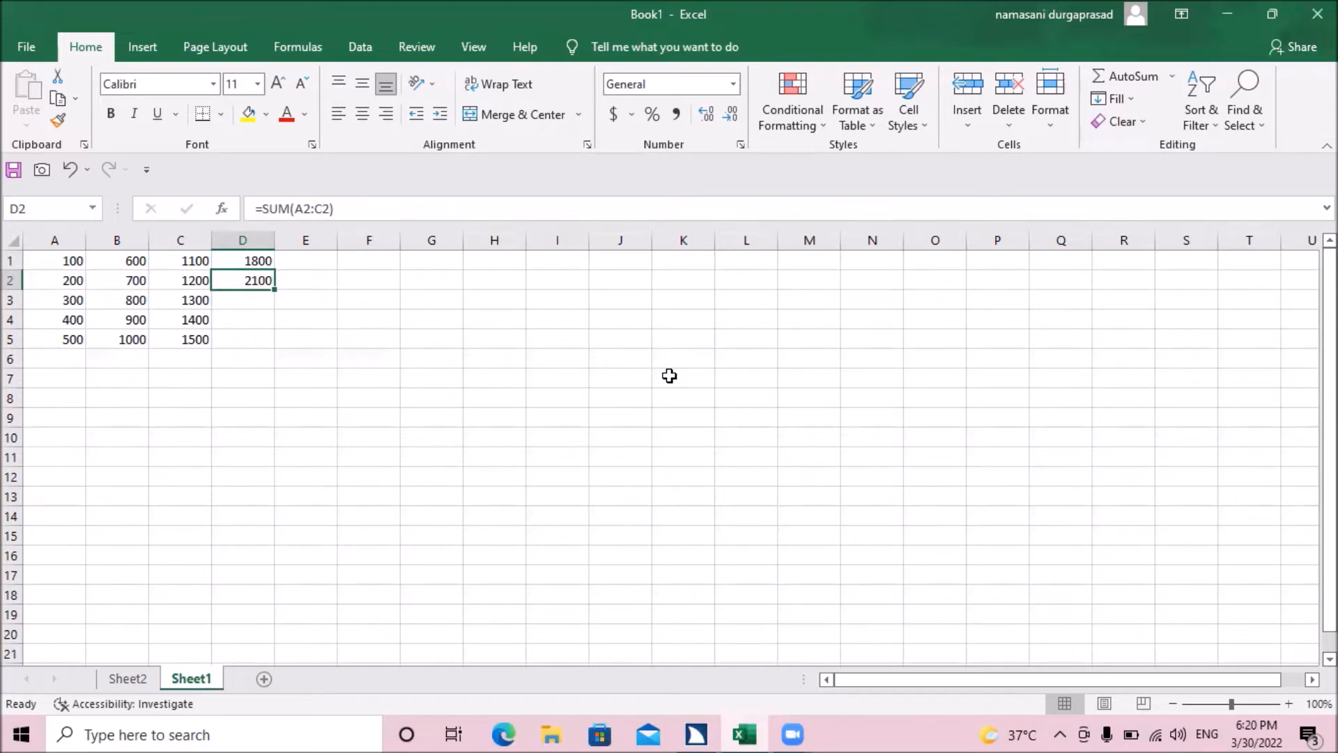
{"action": "key", "text": "Up"}
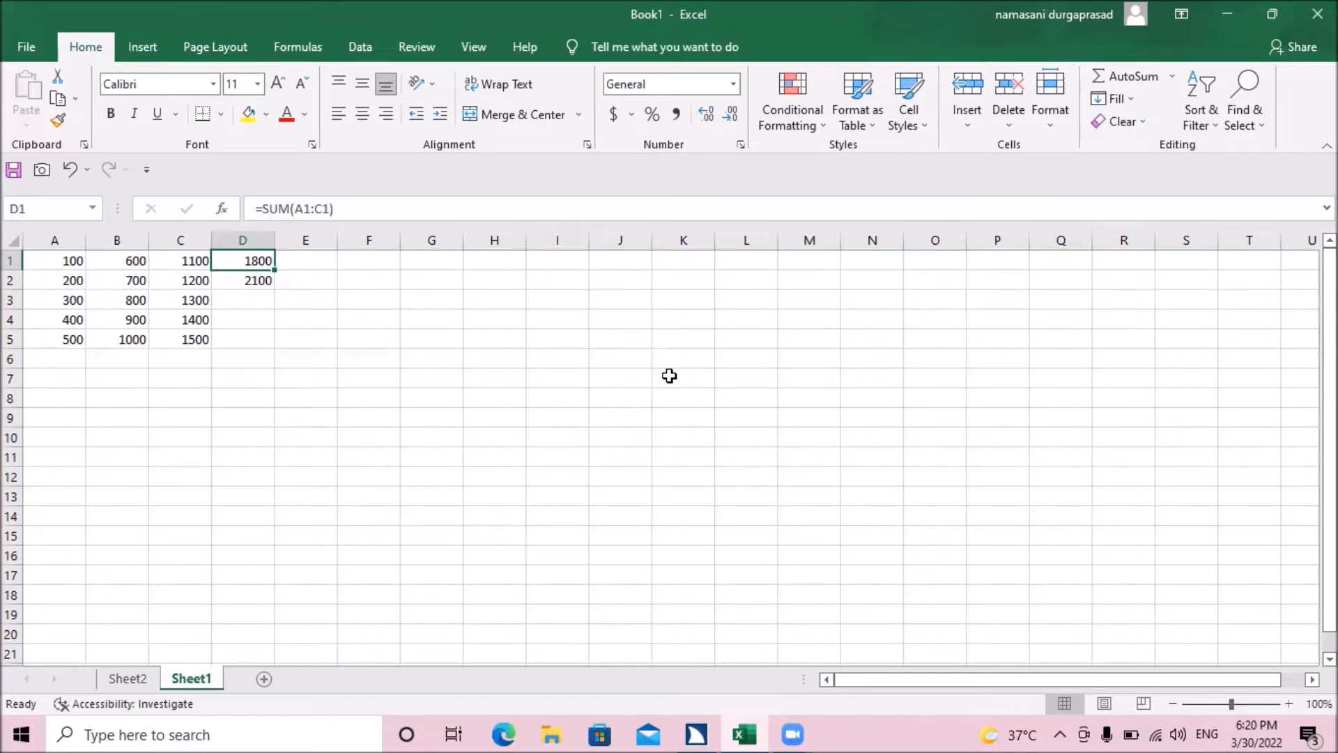
{"action": "key", "text": "Down"}
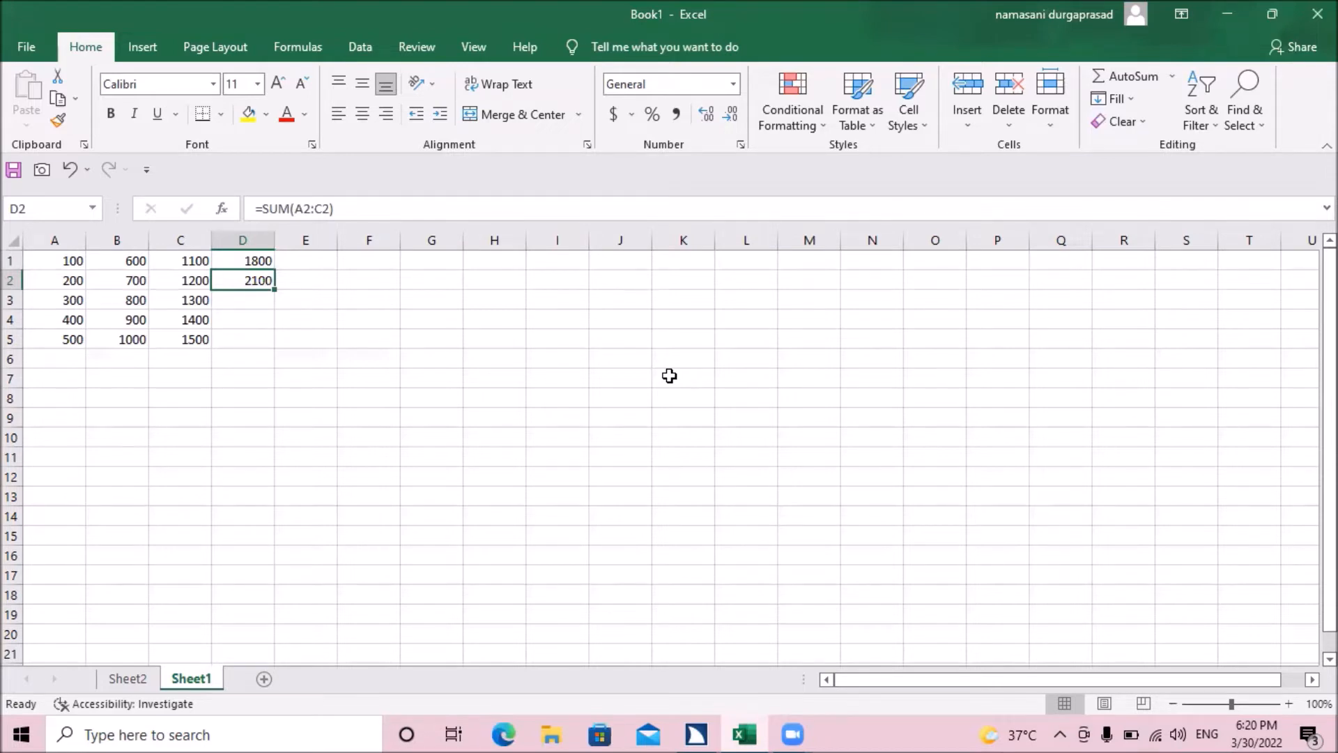
{"action": "key", "text": "Left"}
{"action": "key", "text": "Left"}
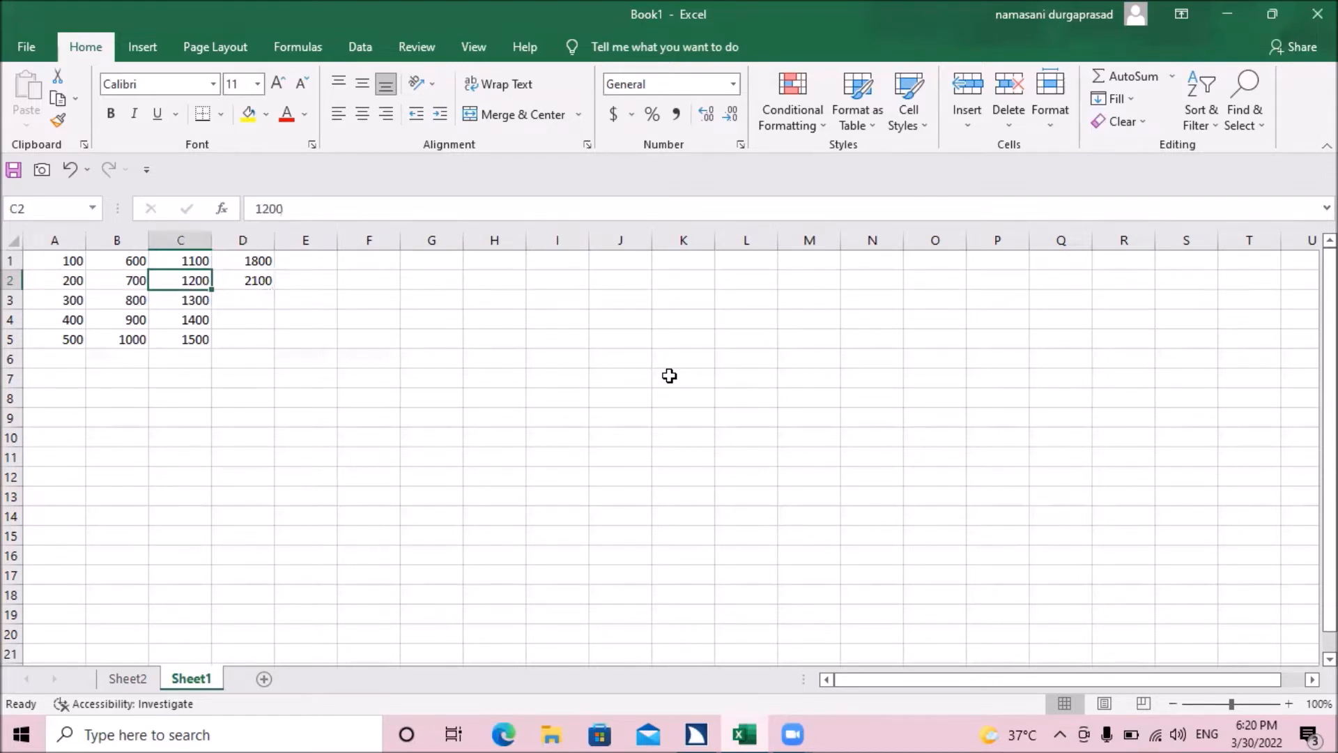
{"action": "key", "text": "Left"}
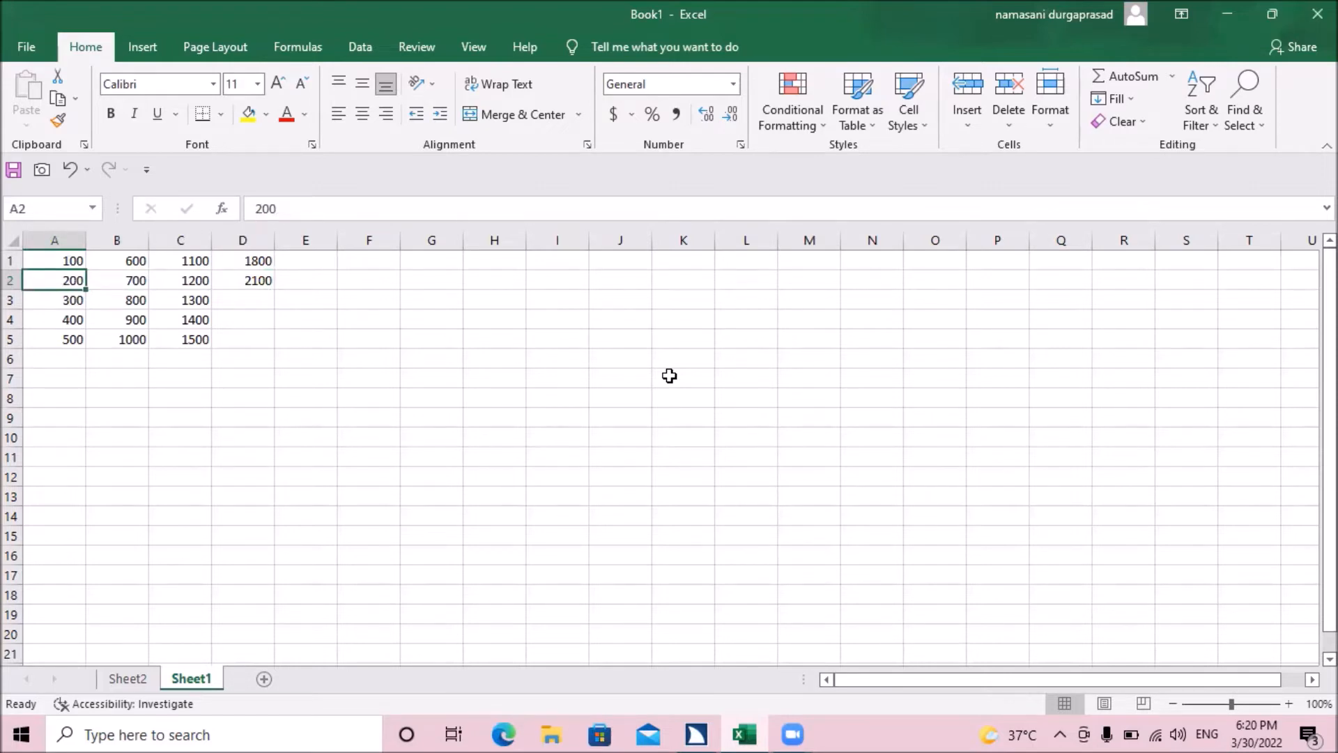
{"action": "key", "text": "Right"}
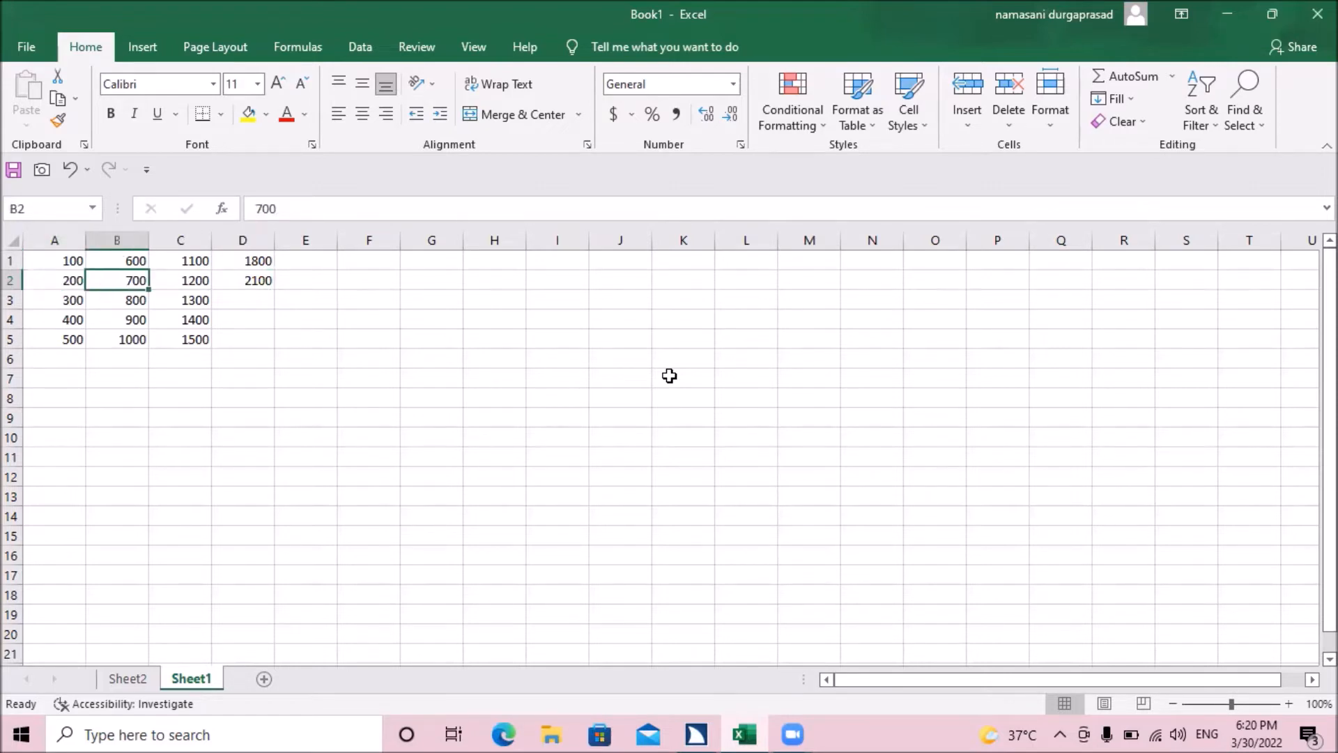
{"action": "key", "text": "Right"}
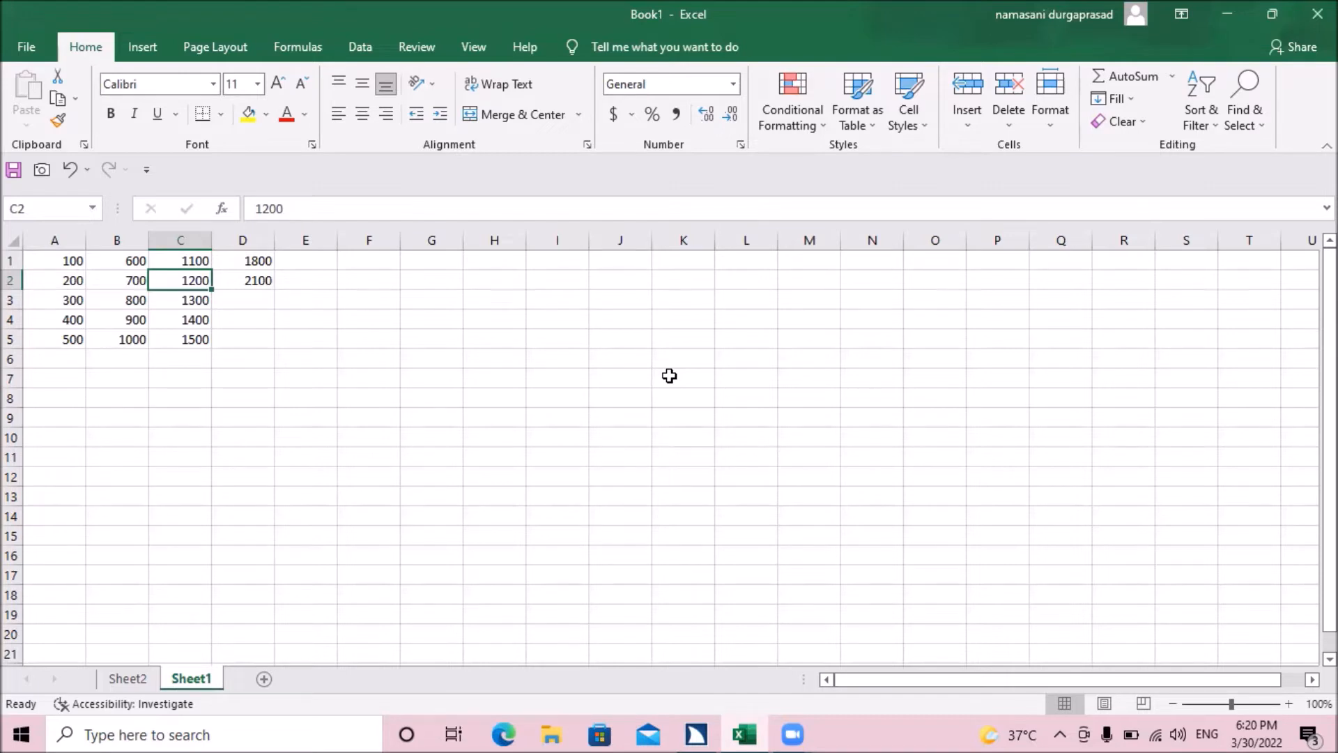
{"action": "key", "text": "Right"}
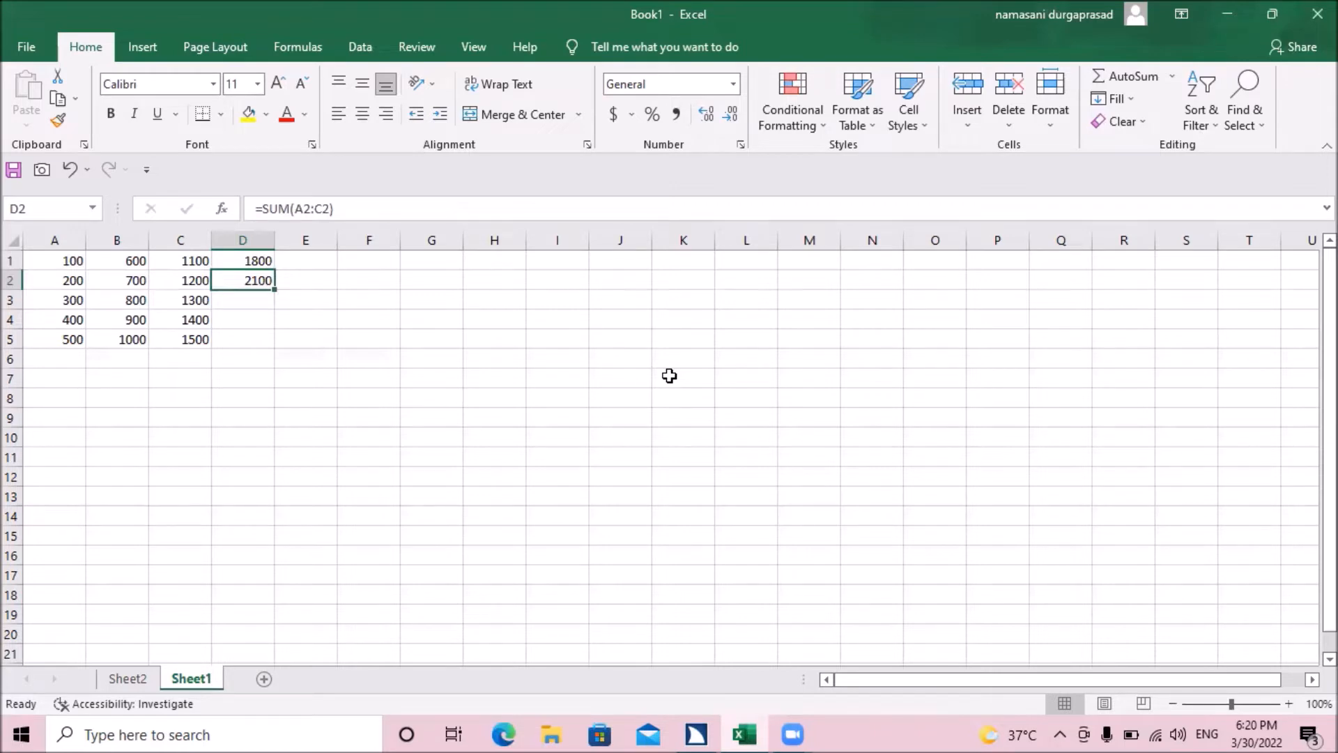
Step: Fill the SUM formula from D2 down through D5
{"action": "key", "text": "Up"}
{"action": "key", "text": "Down"}
{"action": "key", "text": "shift+Down"}
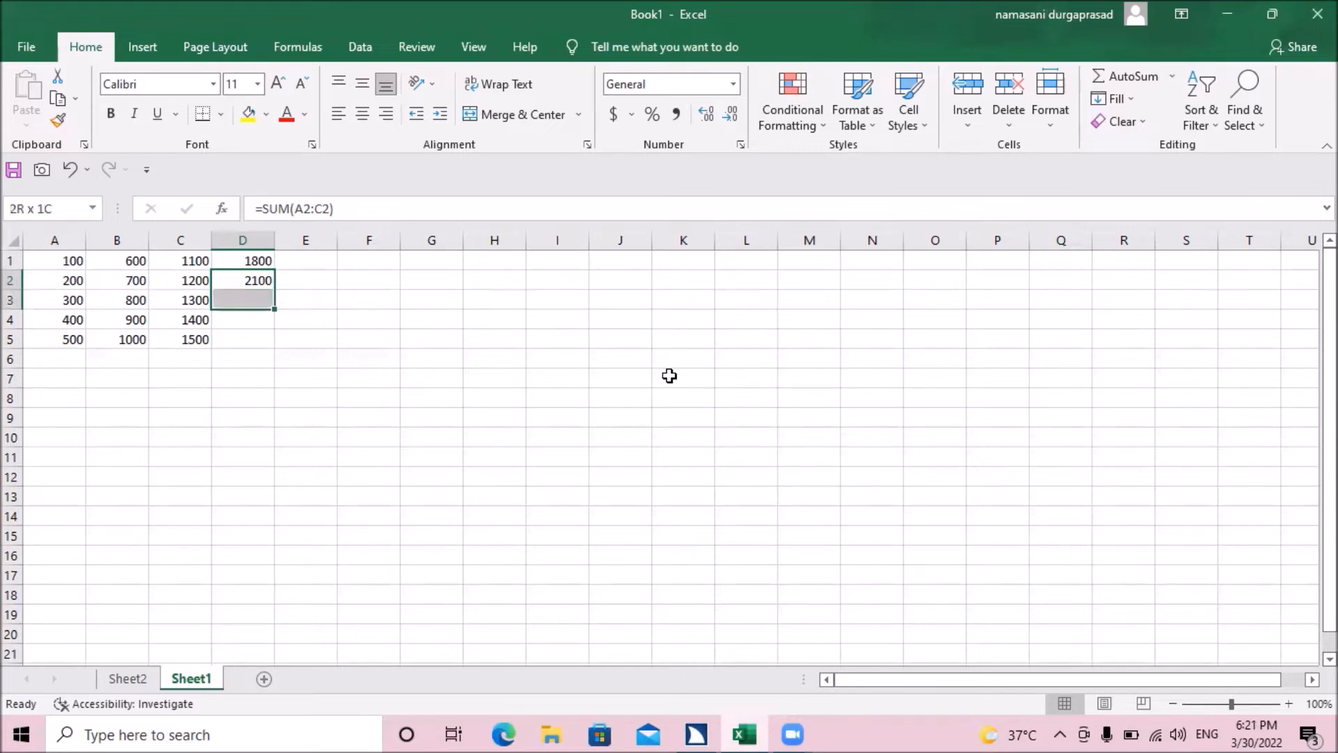
{"action": "key", "text": "shift+Down"}
{"action": "key", "text": "shift+Down"}
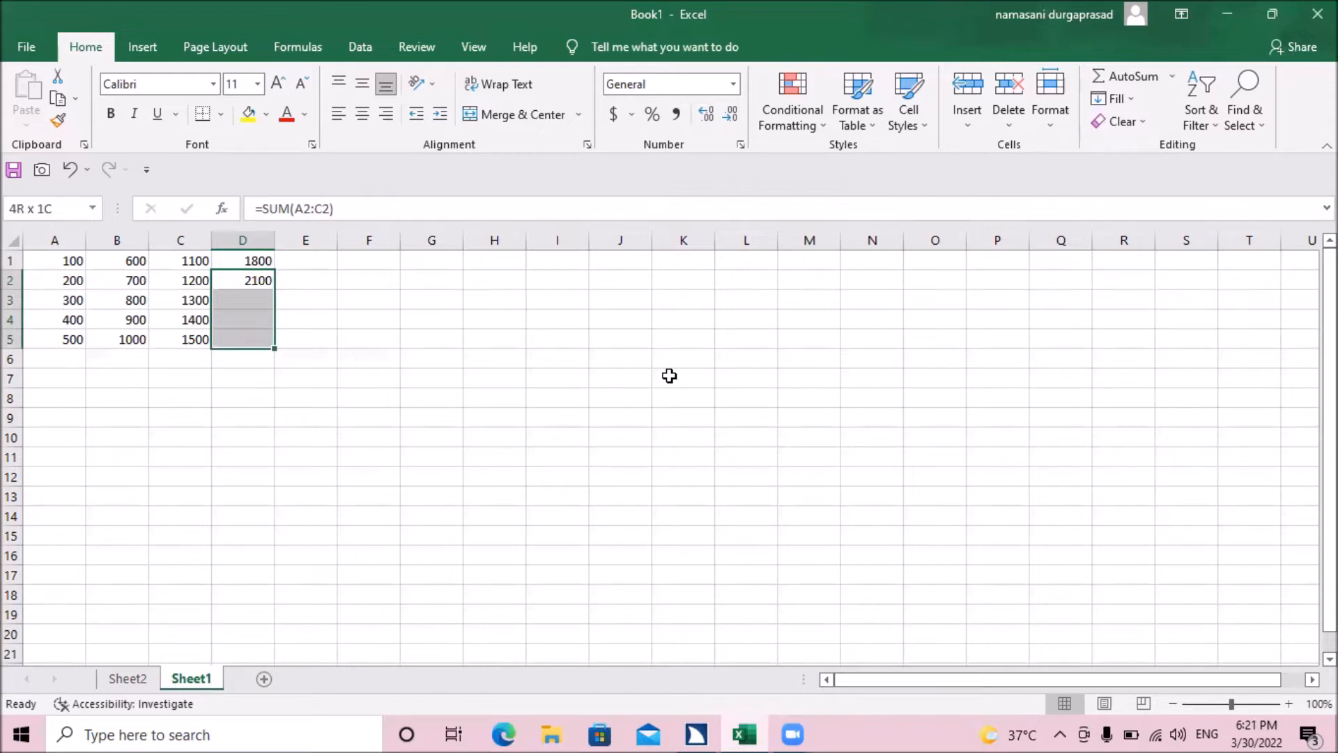
{"action": "key", "text": "ctrl+d"}
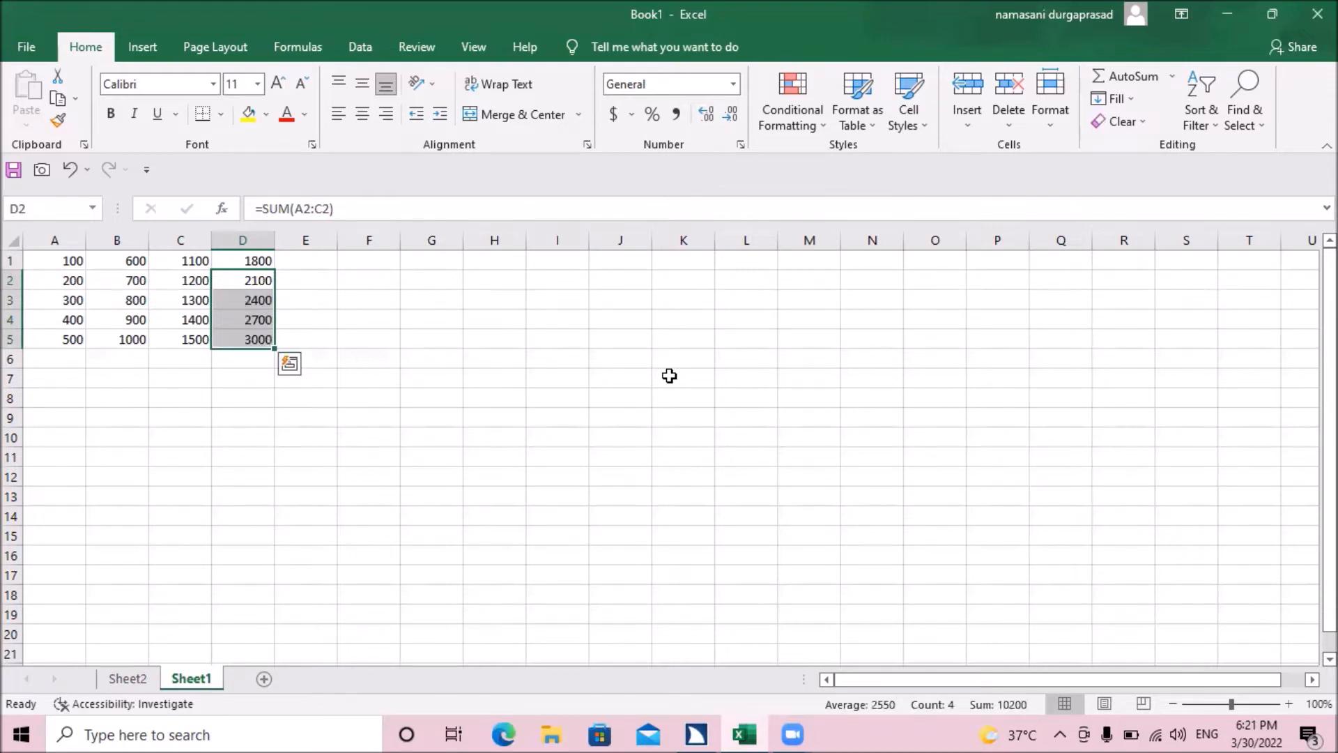
{"action": "key", "text": "ctrl+q"}
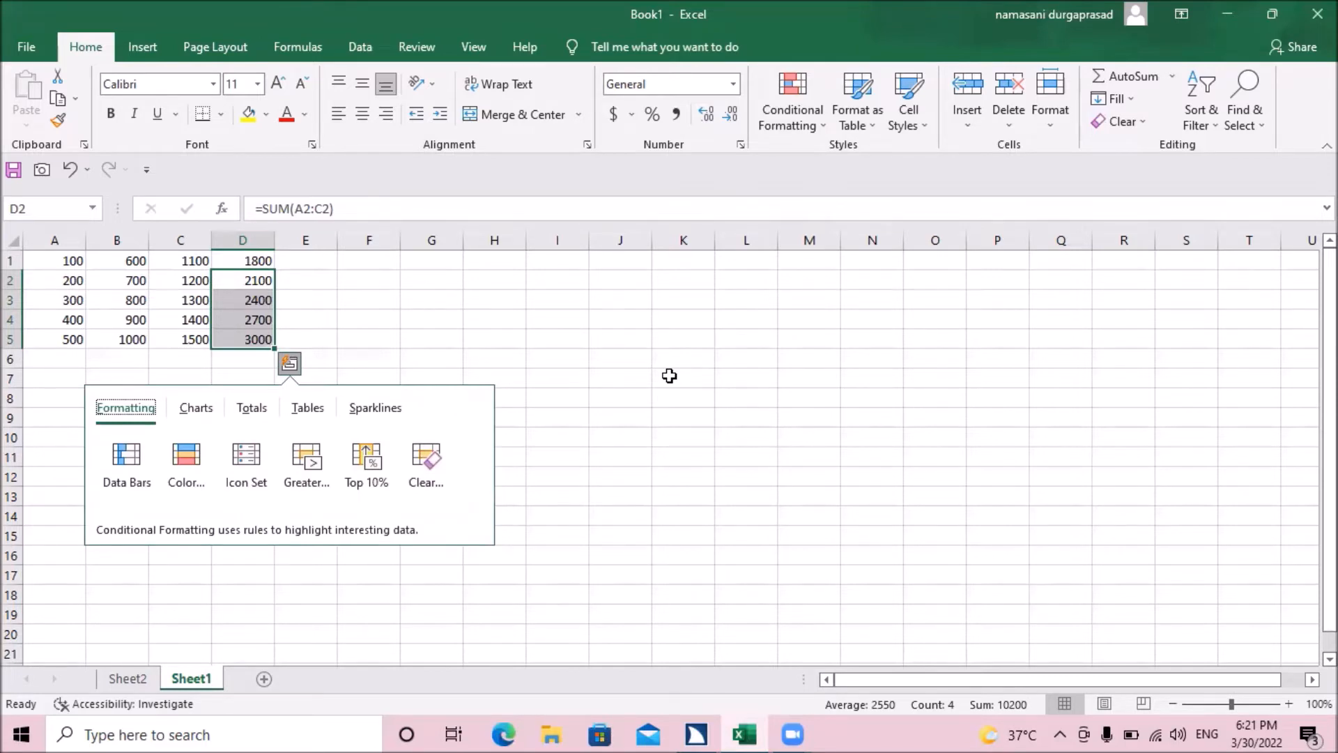
{"action": "key", "text": "Escape"}
Step: Compare the SUM formulas in cells D1 to D5 to see which row's values each one adds up
{"action": "key", "text": "Up"}
{"action": "key", "text": "Down"}
{"action": "key", "text": "Down"}
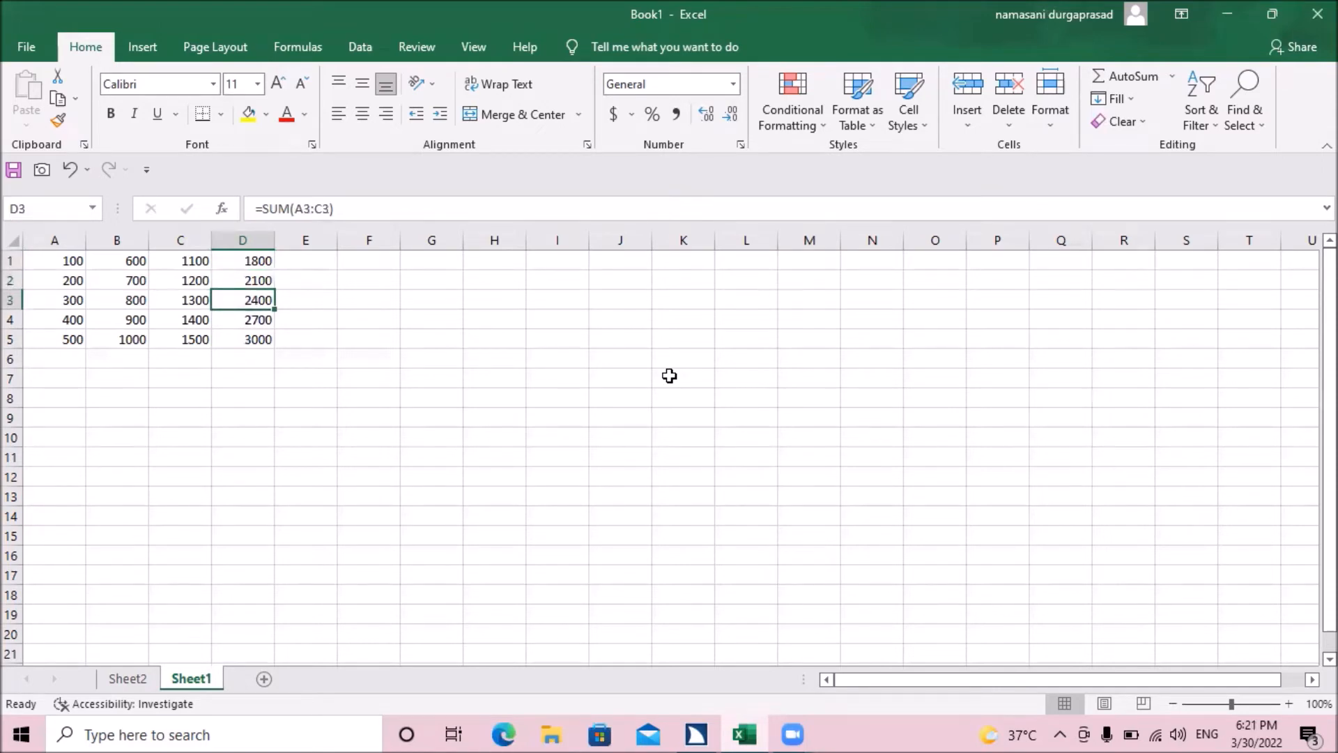
{"action": "key", "text": "Down"}
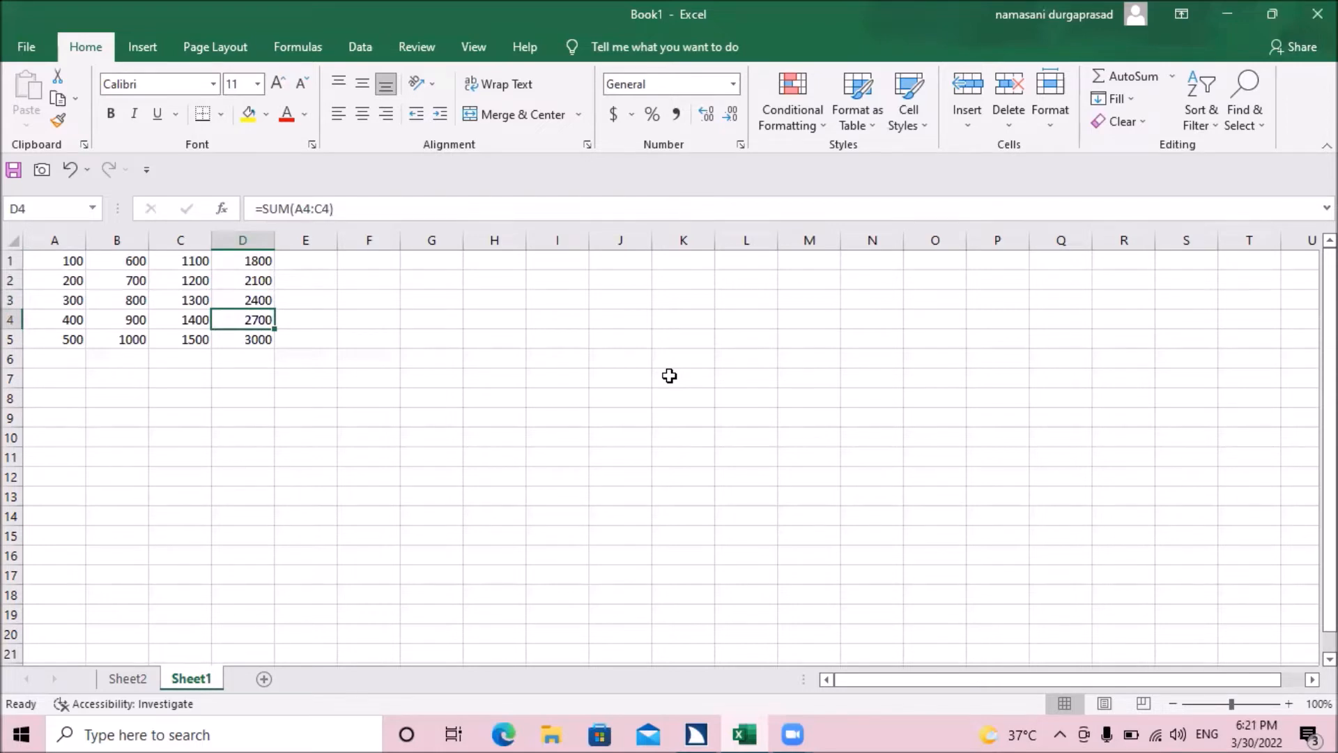
{"action": "key", "text": "Down"}
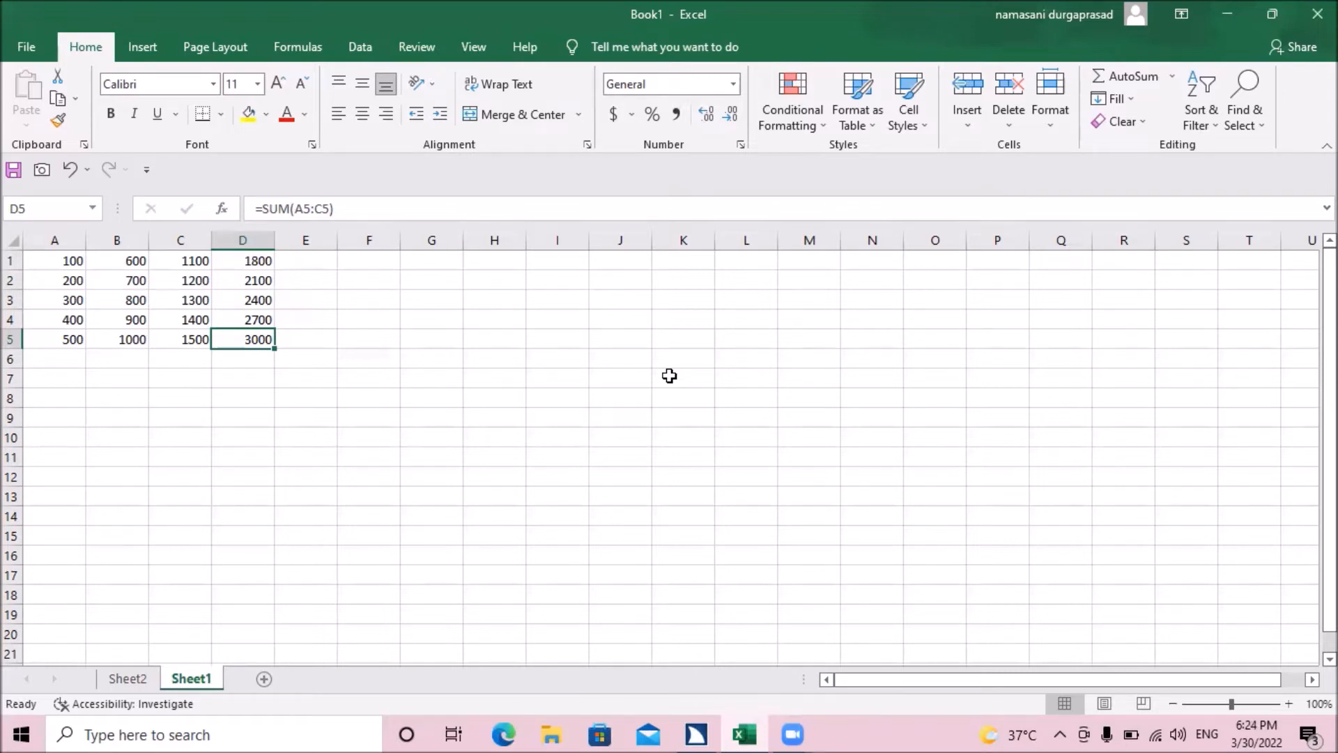
{"action": "key", "text": "Up"}
{"action": "key", "text": "Up"}
{"action": "key", "text": "Up"}
{"action": "key", "text": "Up"}
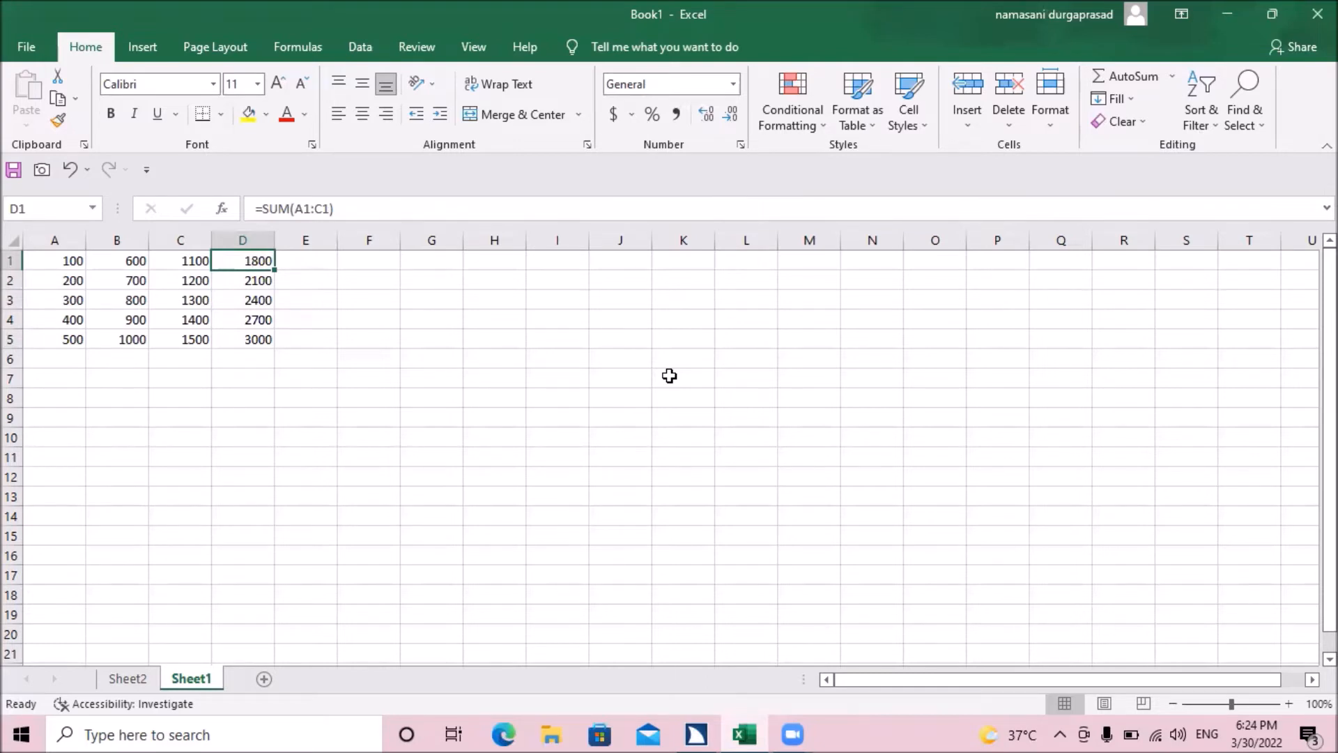
{"action": "key", "text": "Down"}
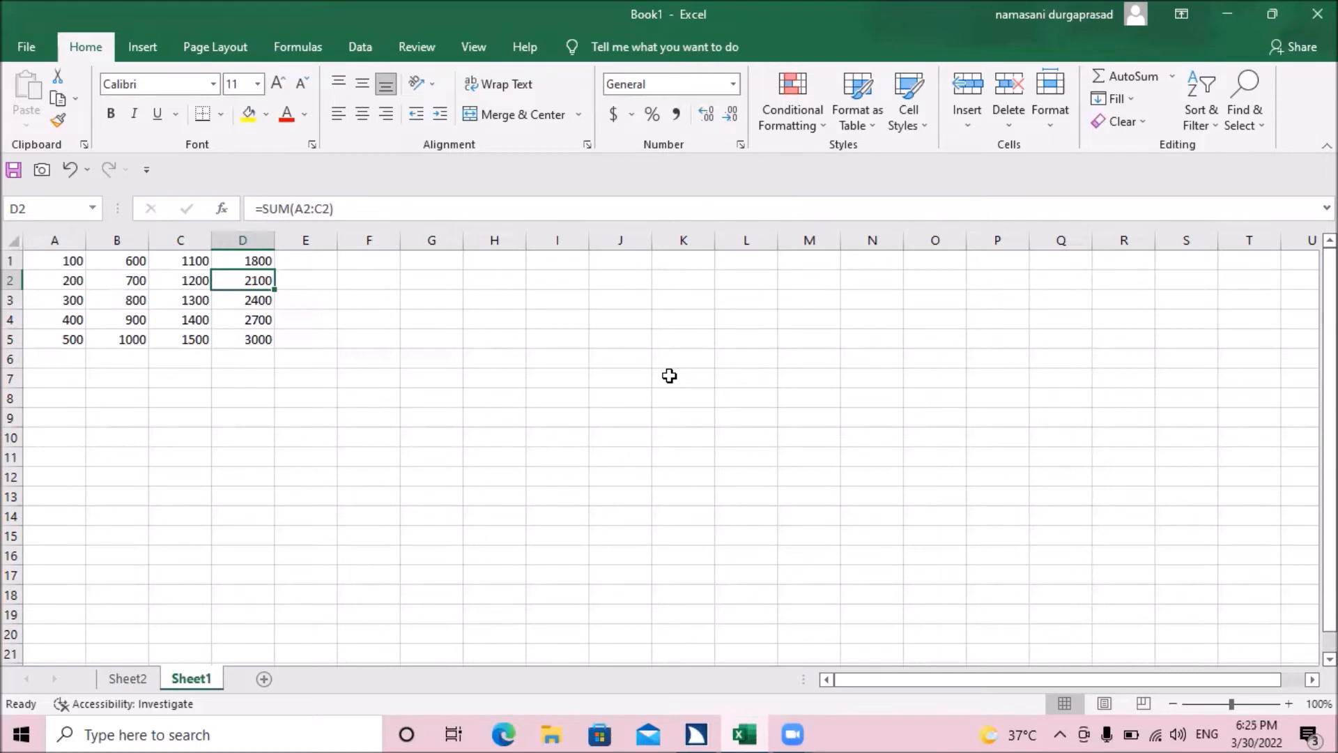
Step: Switch to Sheet2 and open the Excel Options dialog
{"action": "key", "text": "ctrl+Page_Up"}
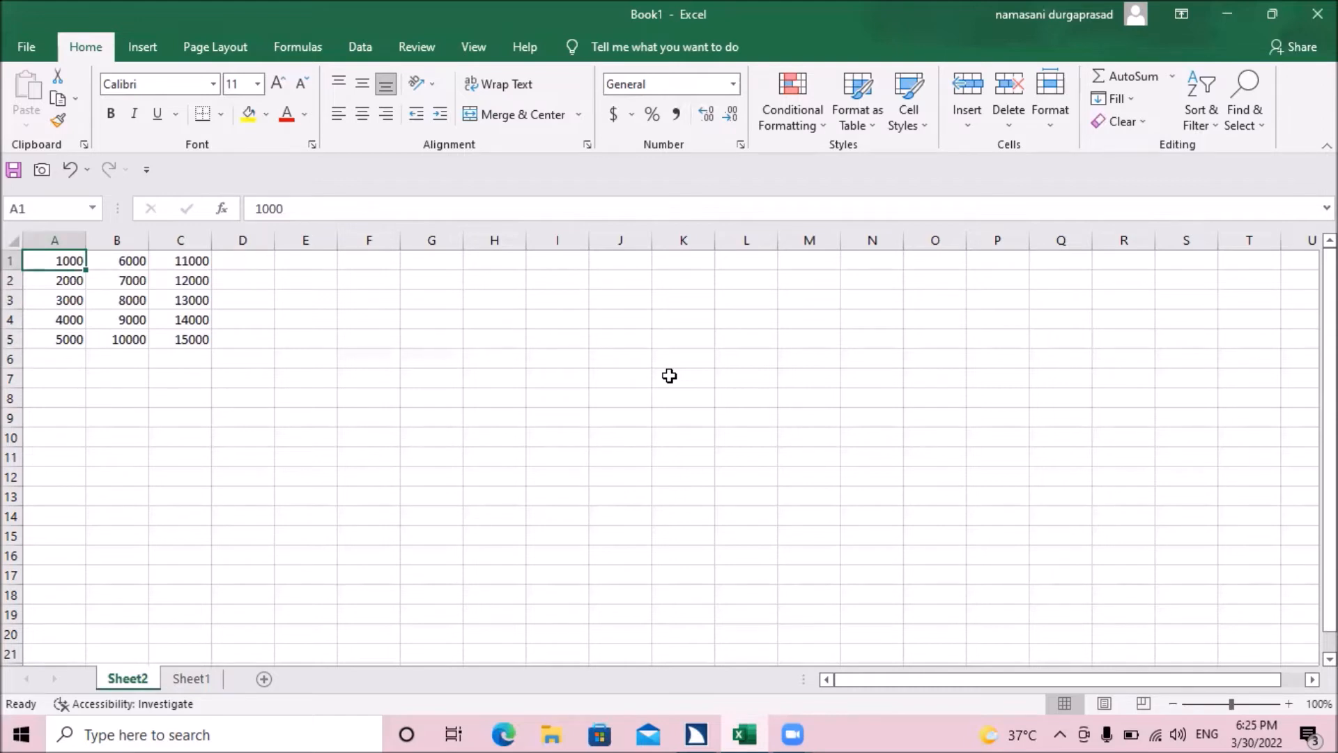
{"action": "key", "text": "alt+f"}
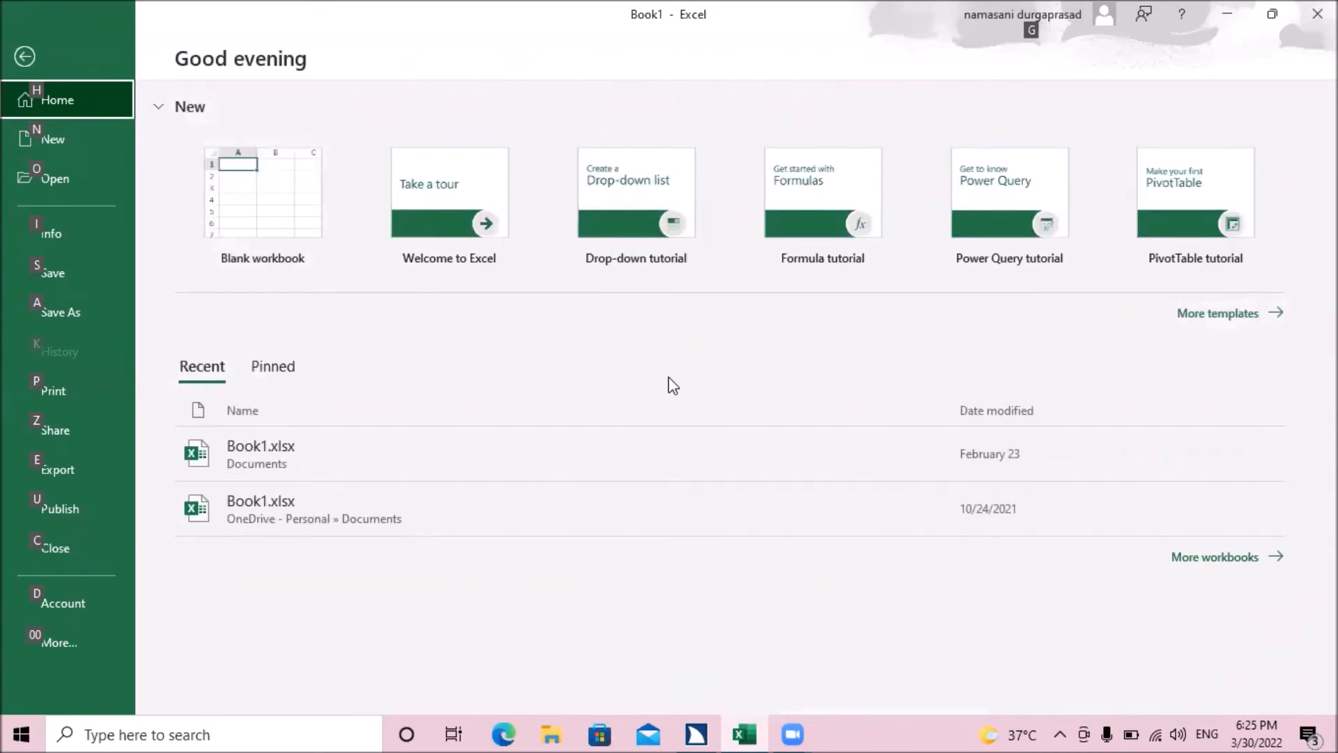
{"action": "key", "text": "Down"}
{"action": "key", "text": "Down"}
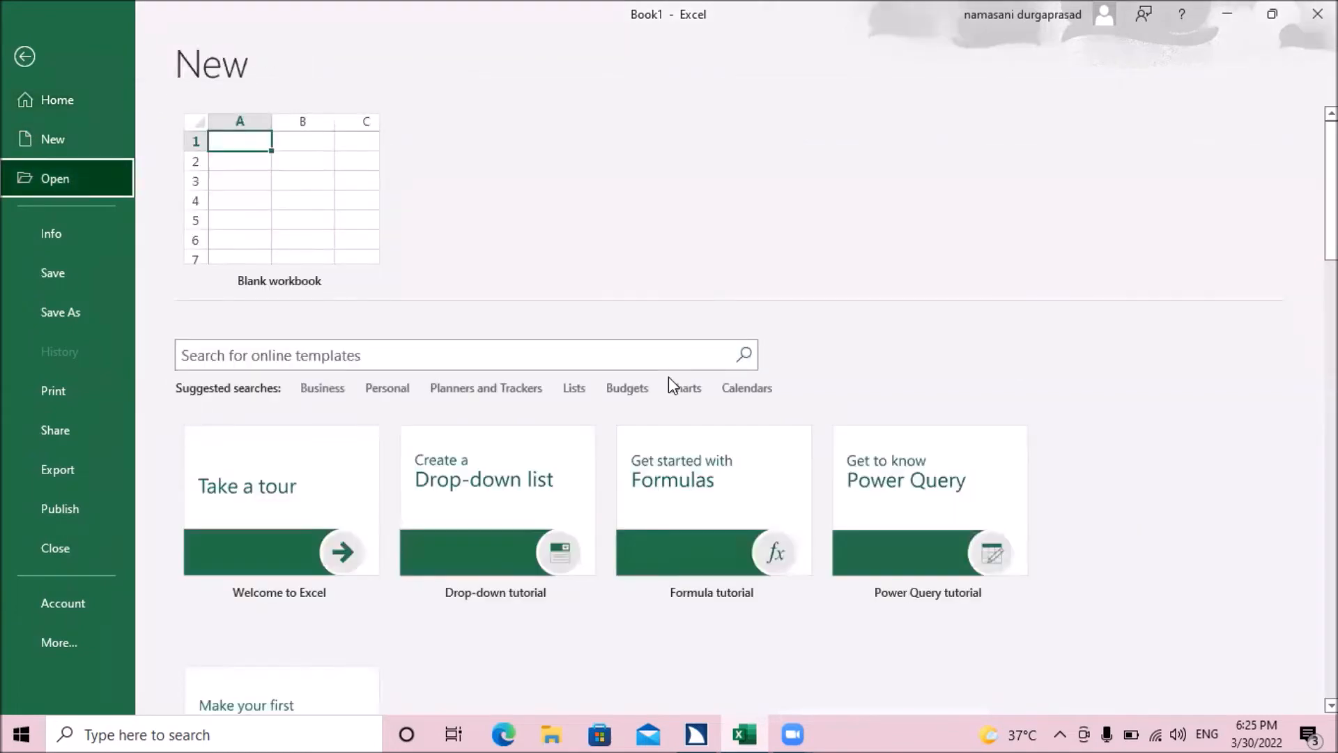
{"action": "key", "text": "Down"}
{"action": "key", "text": "Down"}
{"action": "key", "text": "Down"}
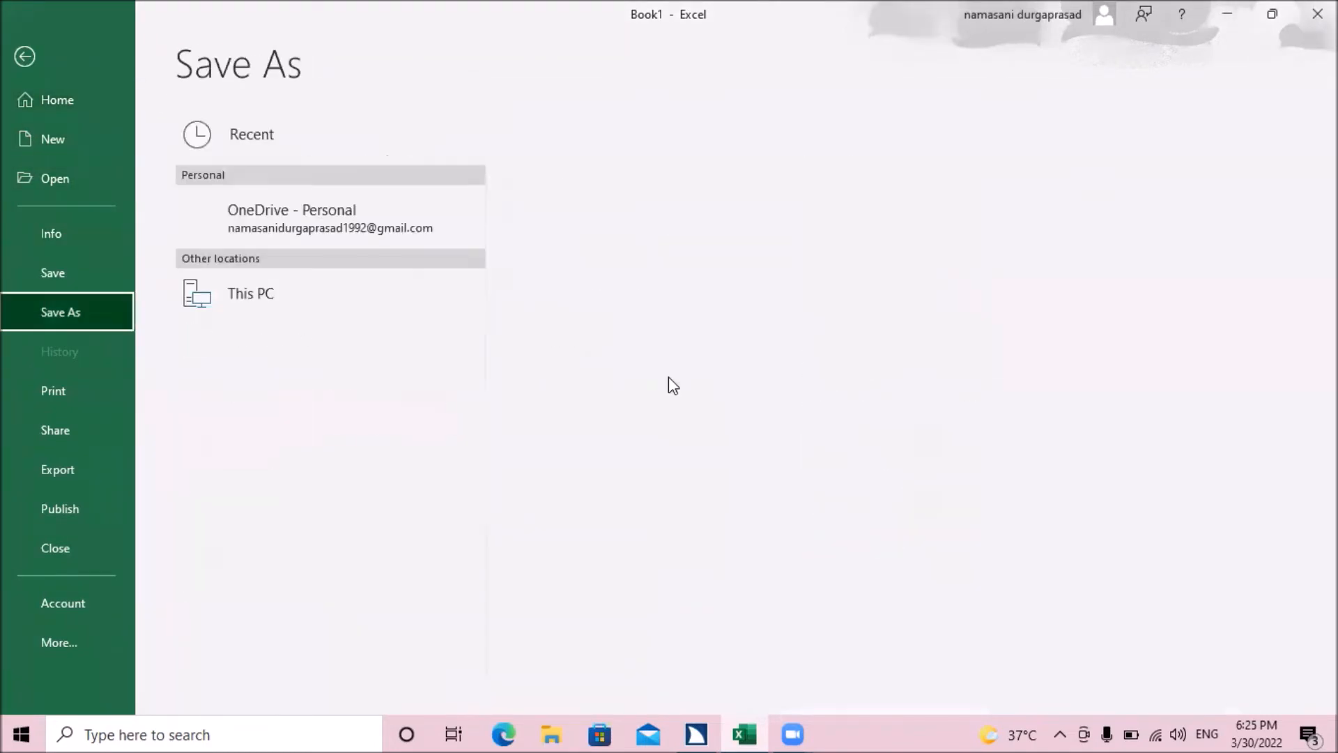
{"action": "key", "text": "Down"}
{"action": "key", "text": "Down"}
{"action": "key", "text": "Down"}
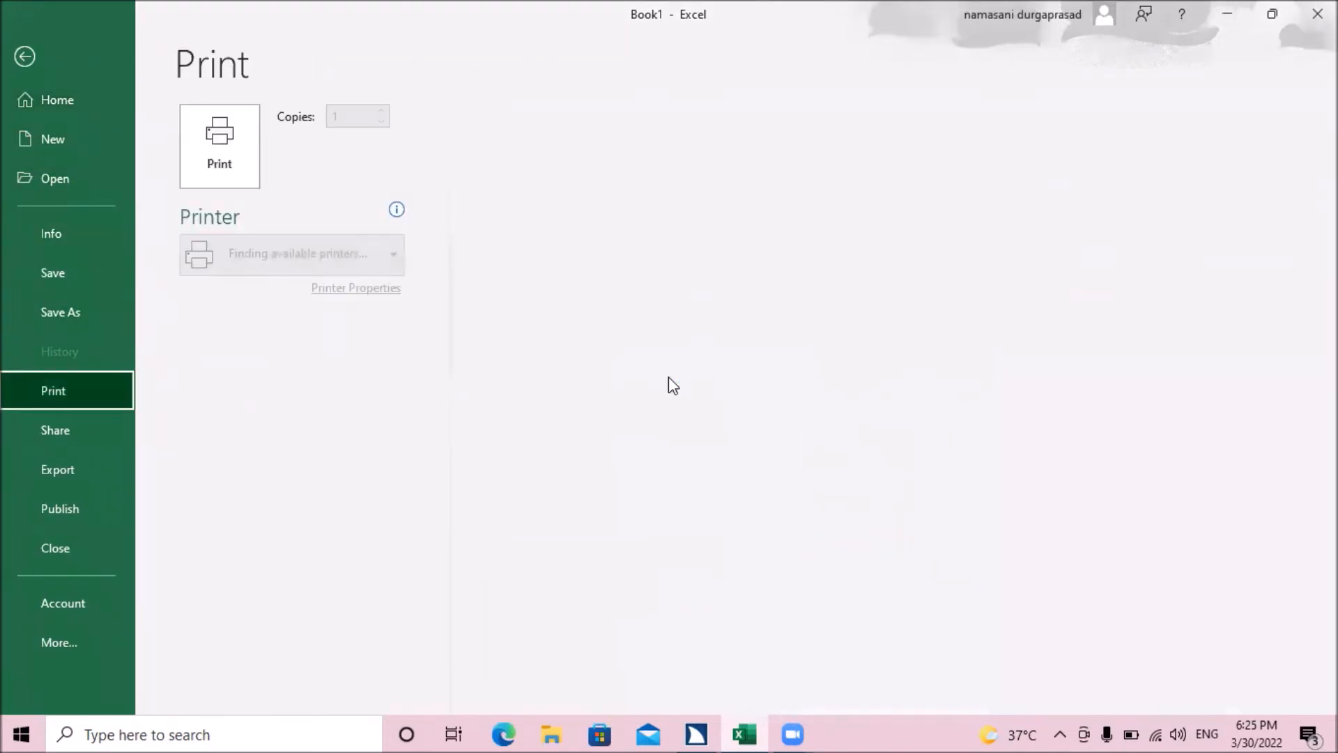
{"action": "key", "text": "Down"}
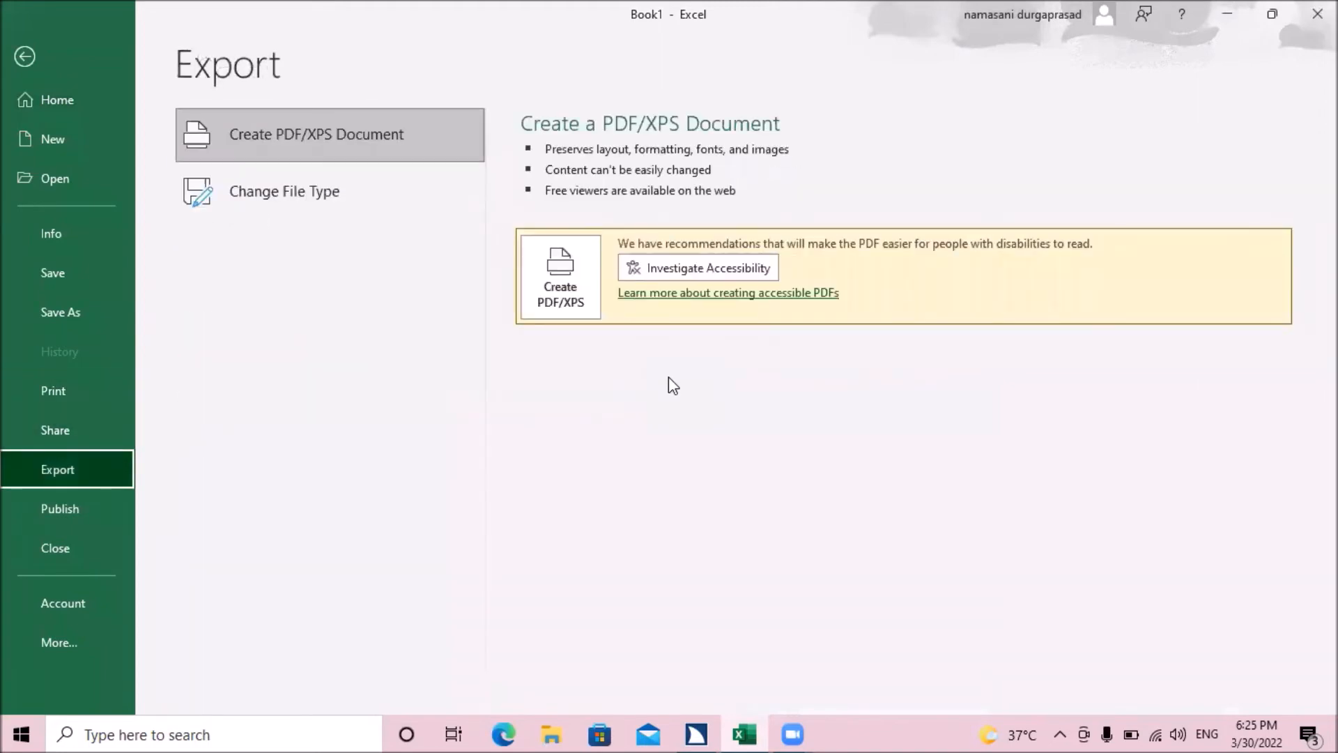
{"action": "key", "text": "Down"}
{"action": "key", "text": "Down"}
{"action": "key", "text": "Down"}
{"action": "key", "text": "Down"}
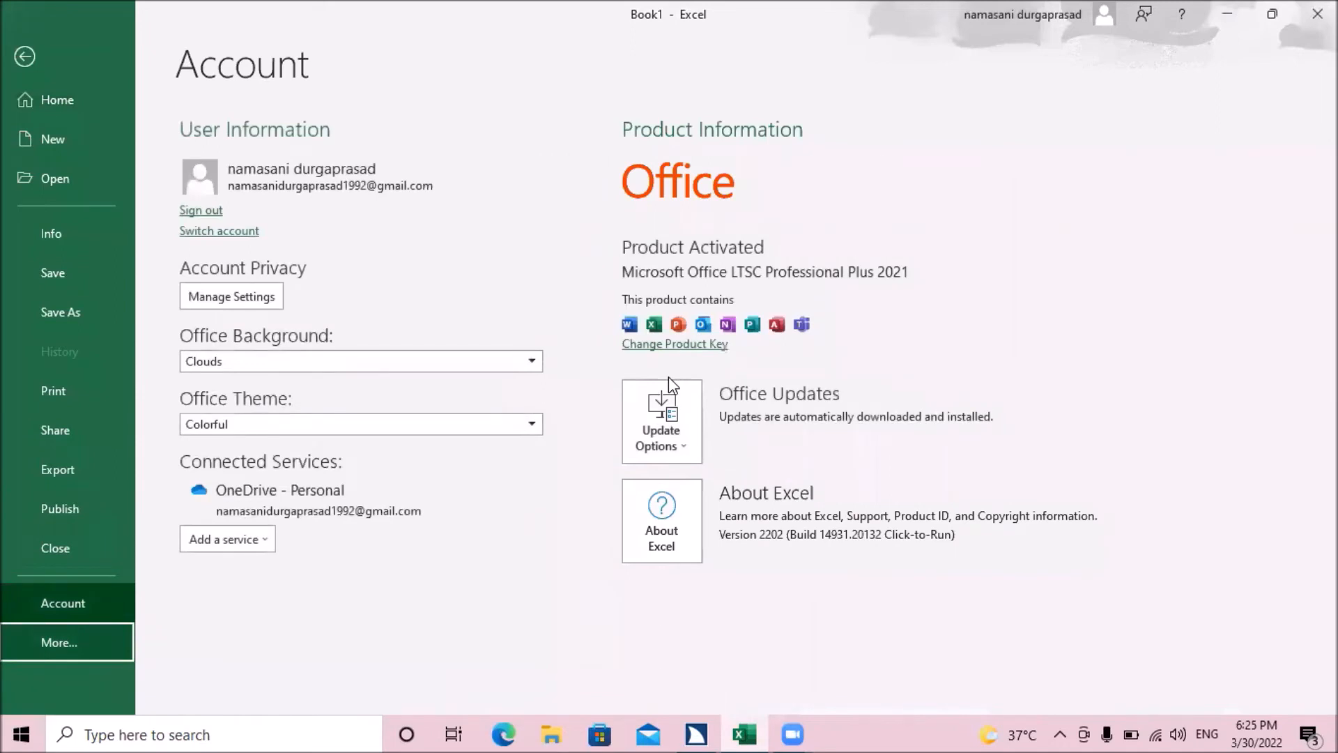
{"action": "key", "text": "Return"}
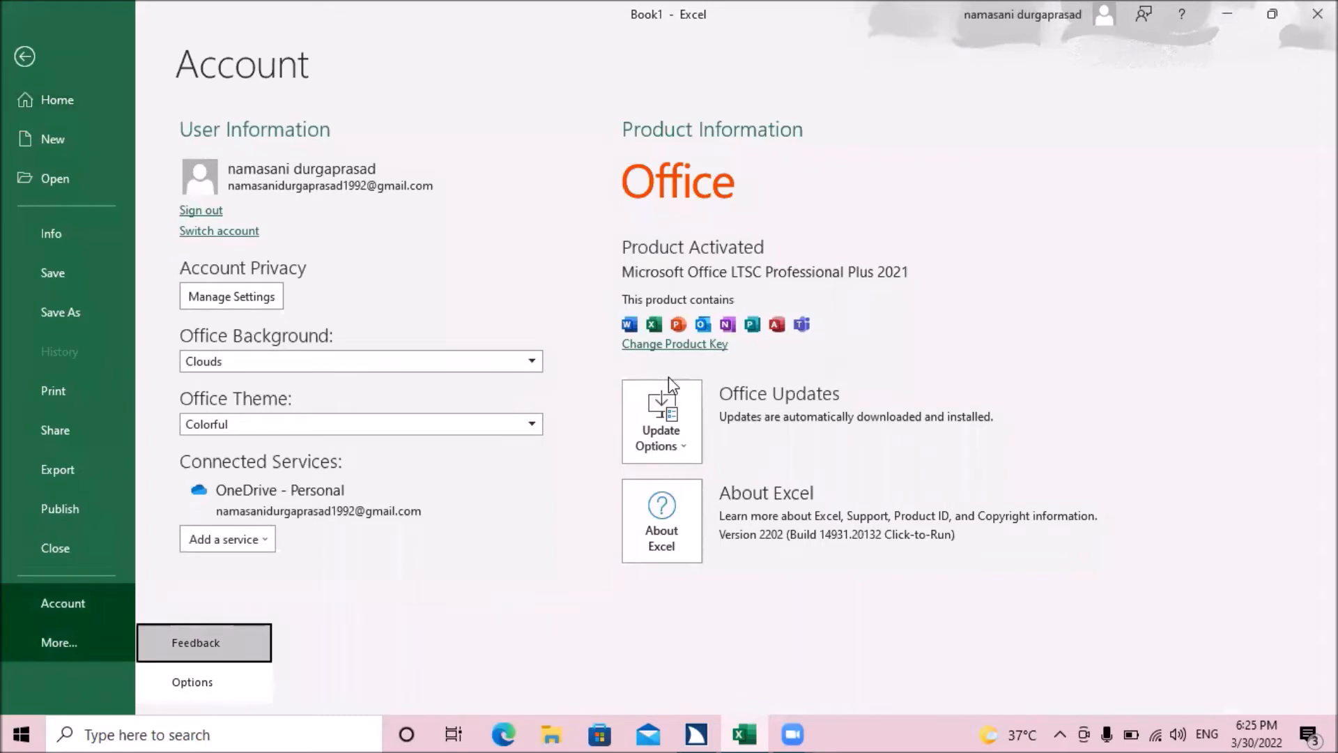
{"action": "key", "text": "Down"}
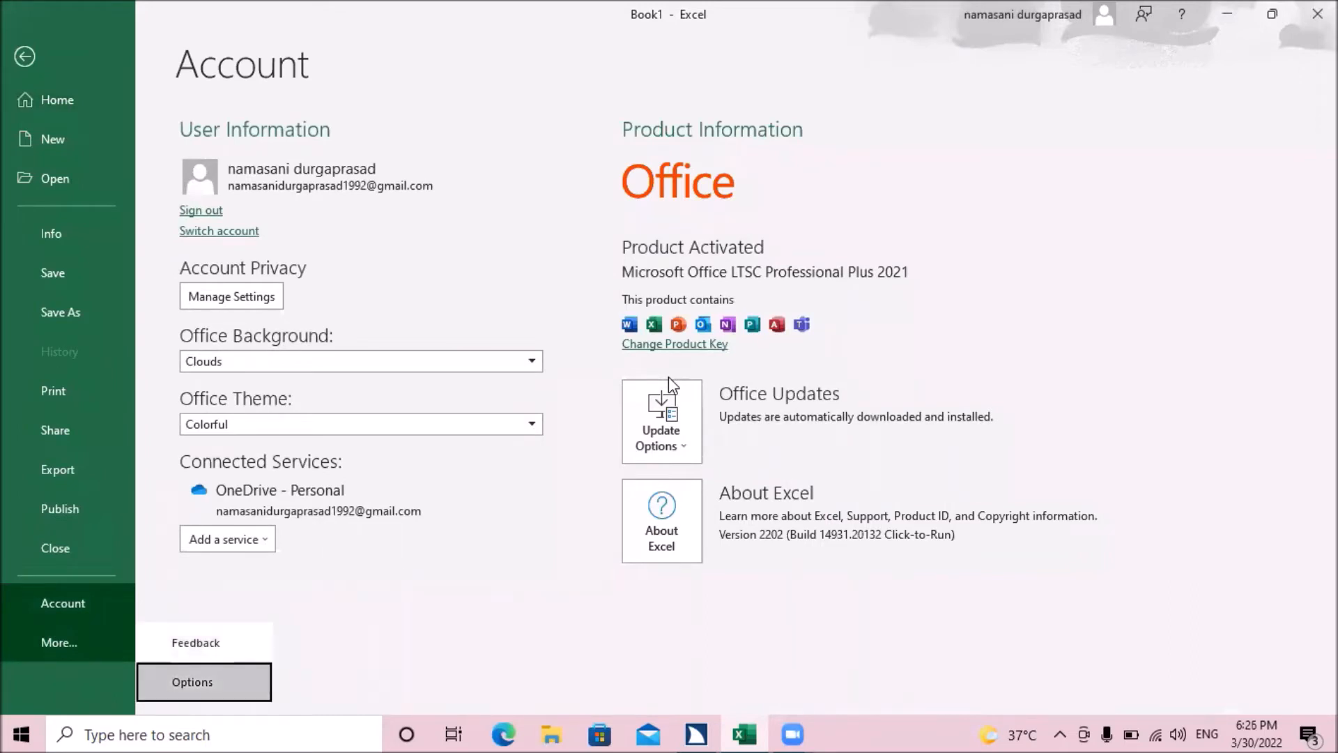
{"action": "key", "text": "Return"}
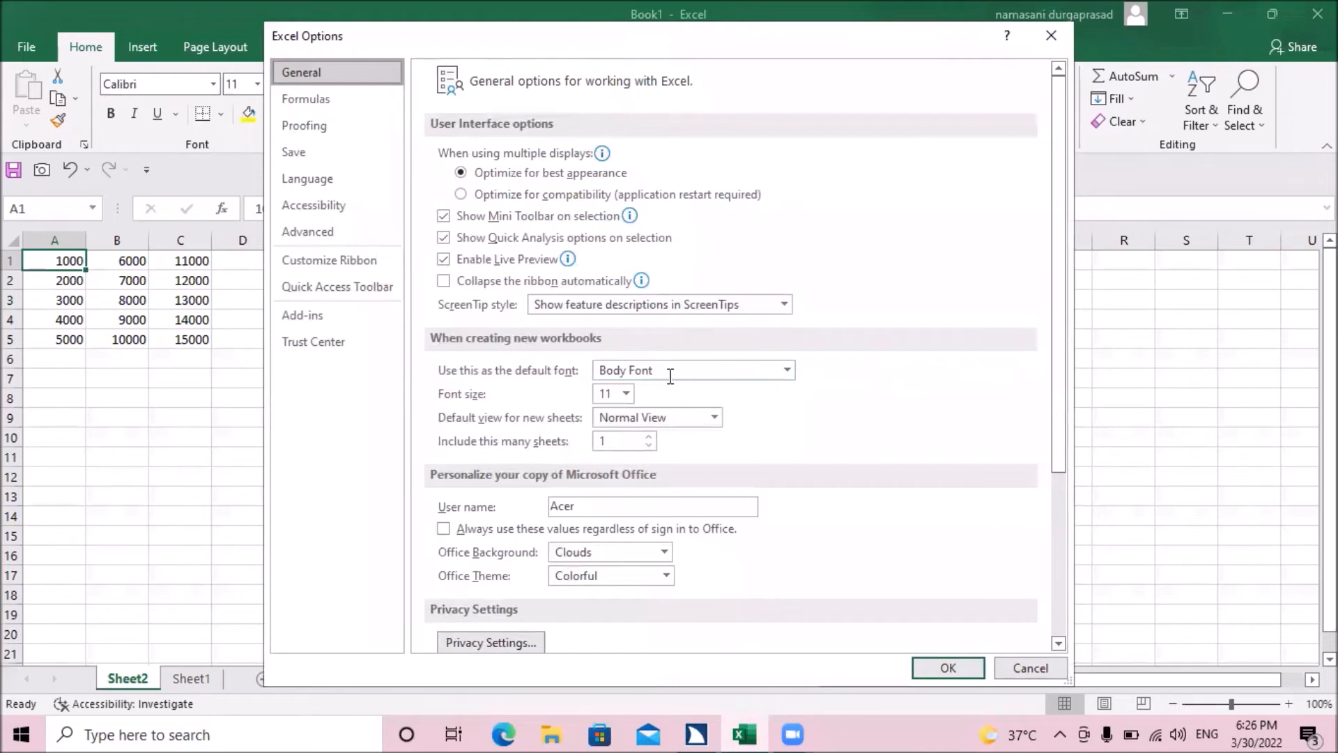
Step: Set the workbook calculation to Manual in the formula options, with recalculation before saving left on, and apply it
{"action": "key", "text": "Down"}
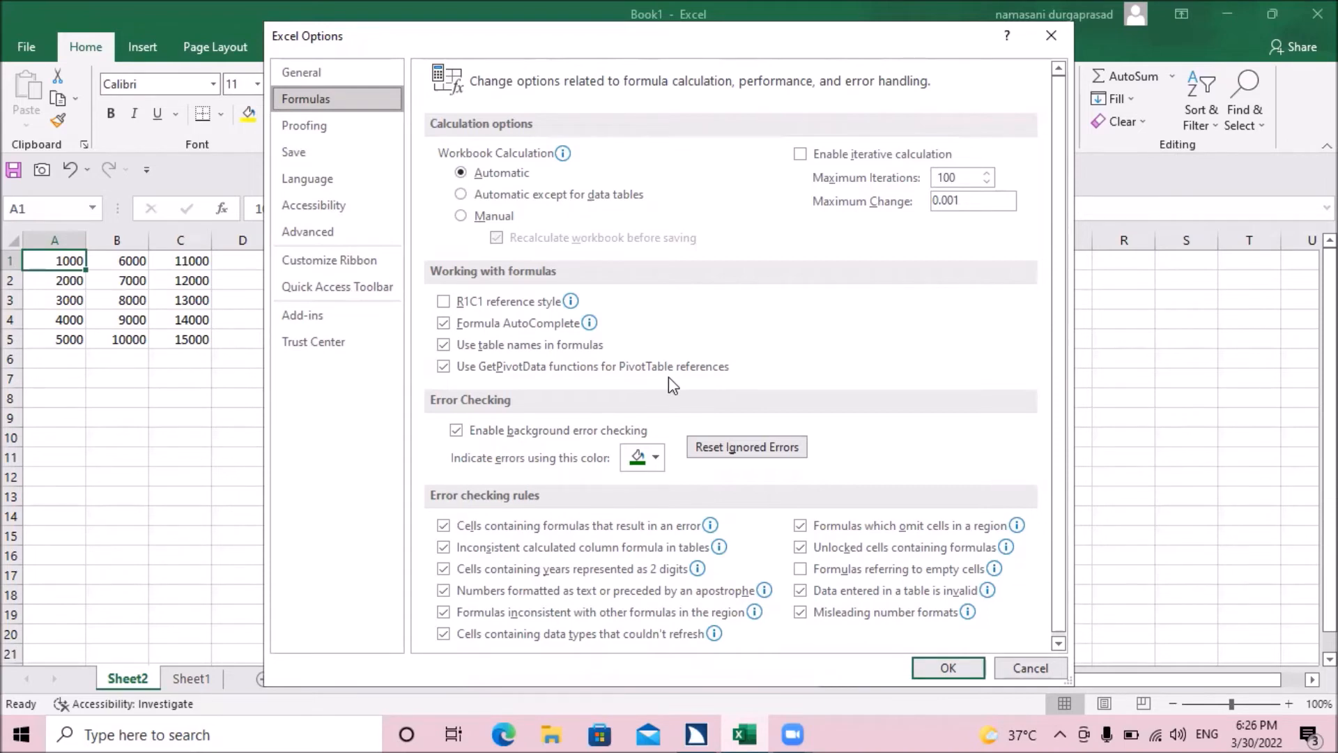
{"action": "key", "text": "Tab"}
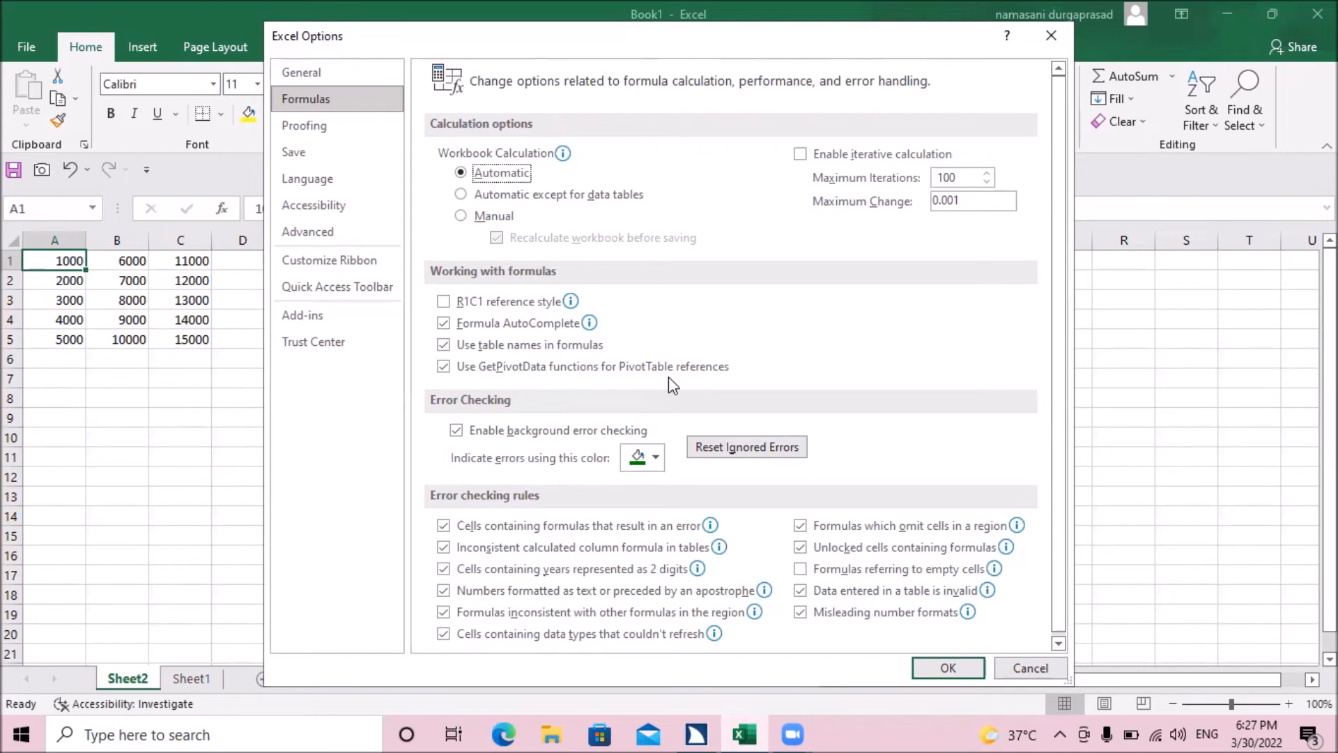
{"action": "key", "text": "Down"}
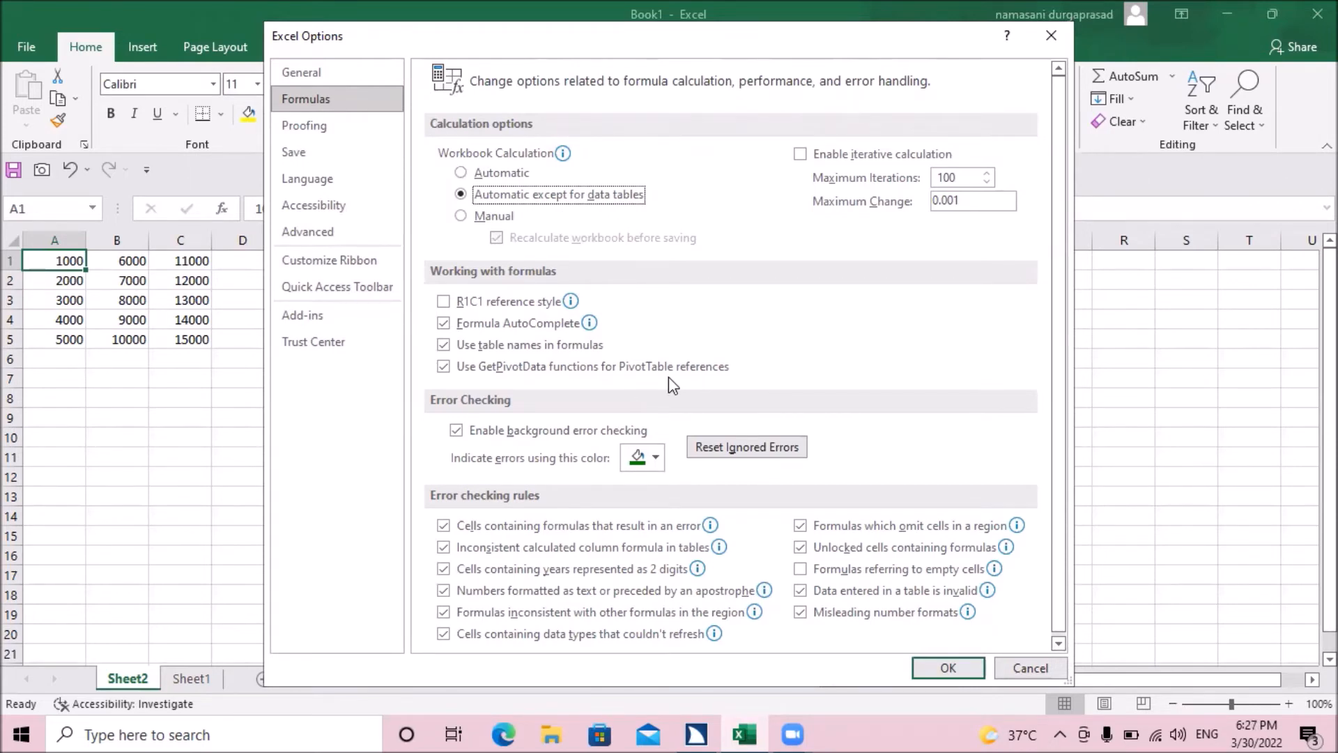
{"action": "key", "text": "Down"}
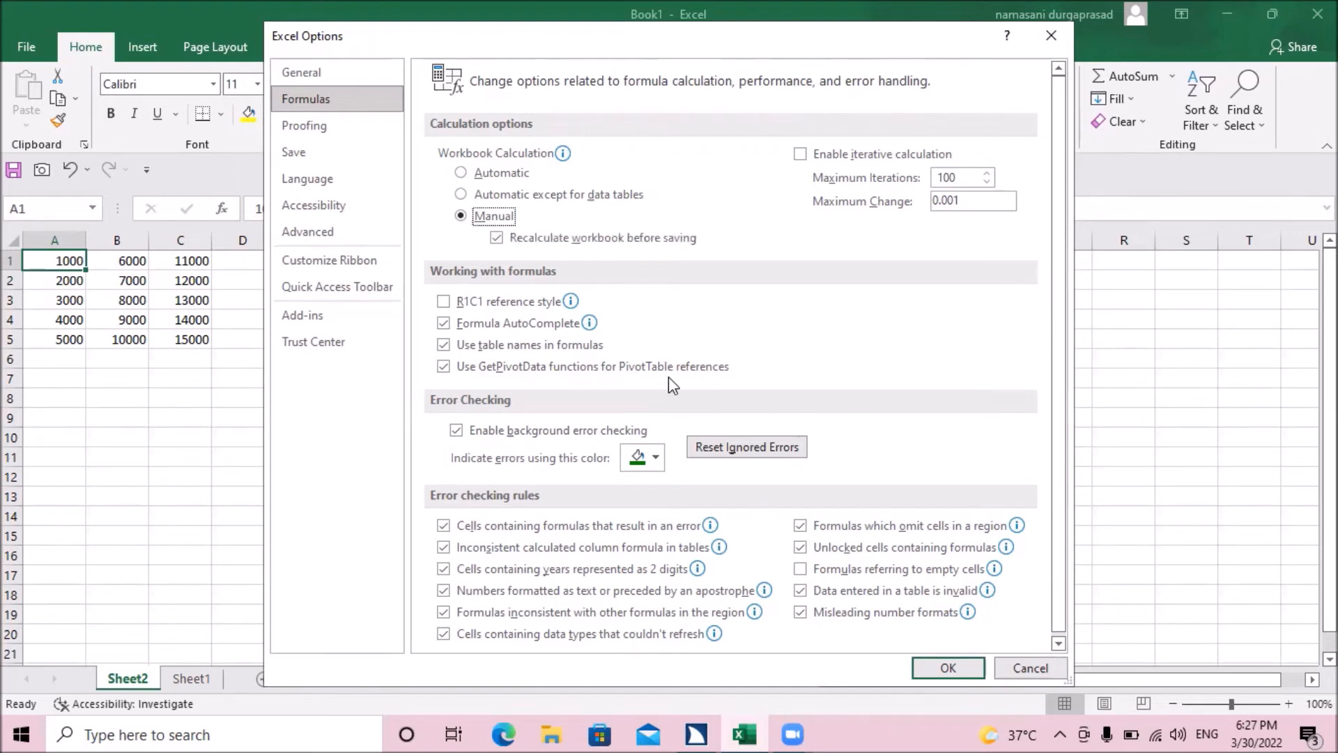
{"action": "key", "text": "Up"}
{"action": "key", "text": "Down"}
{"action": "key", "text": "shift+Tab"}
{"action": "key", "text": "shift+Tab"}
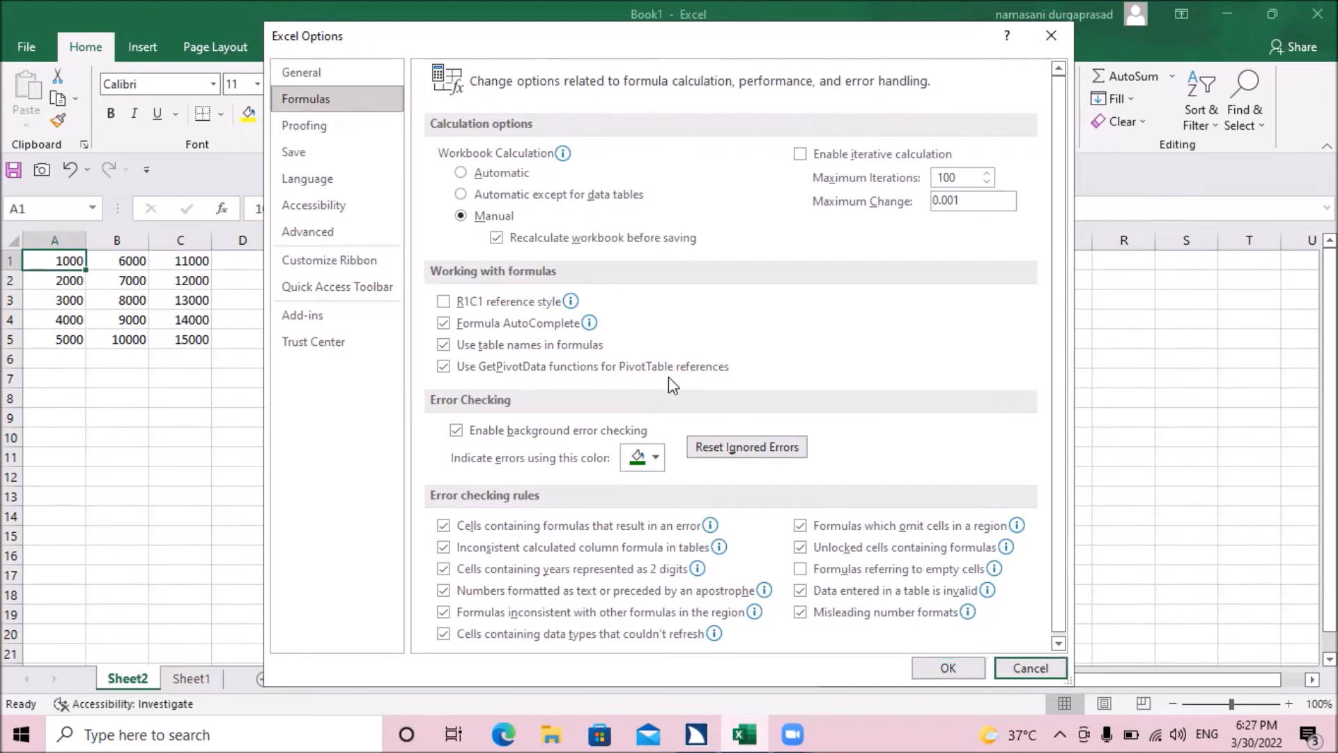
{"action": "key", "text": "shift+Tab"}
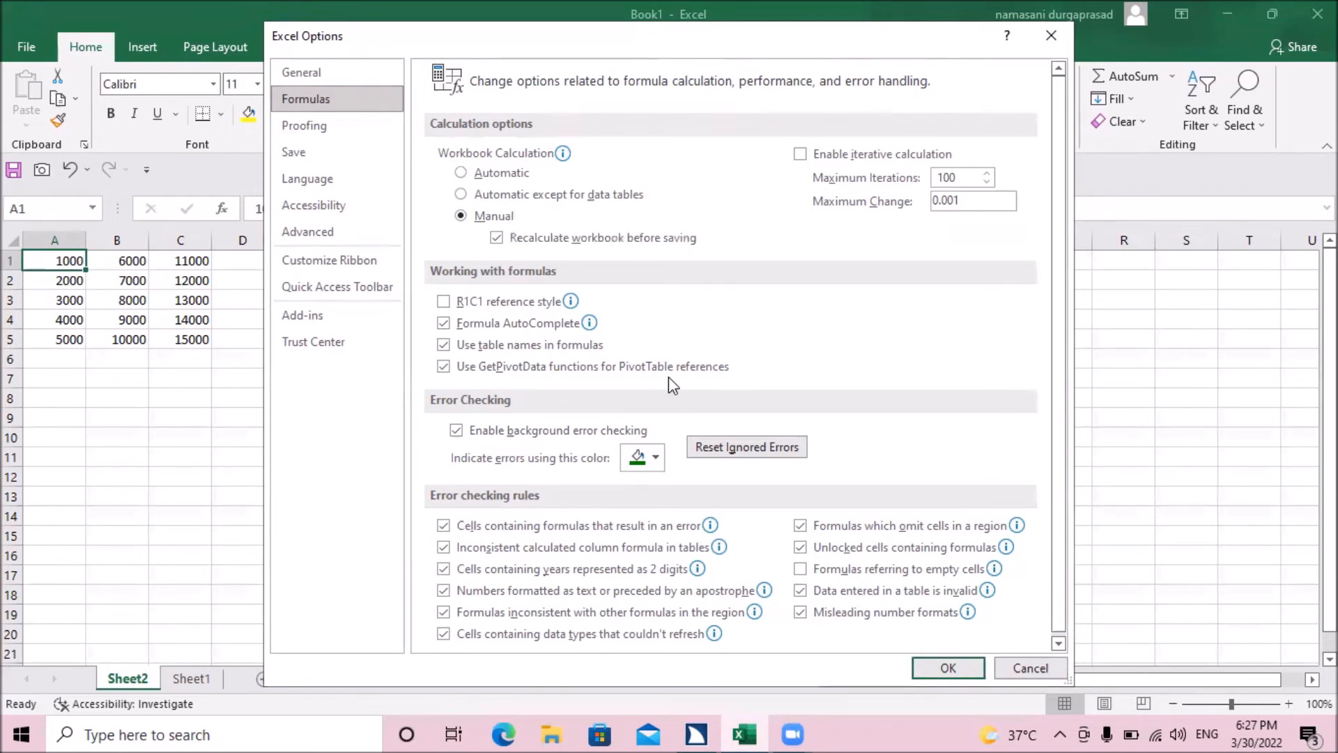
{"action": "key", "text": "Return"}
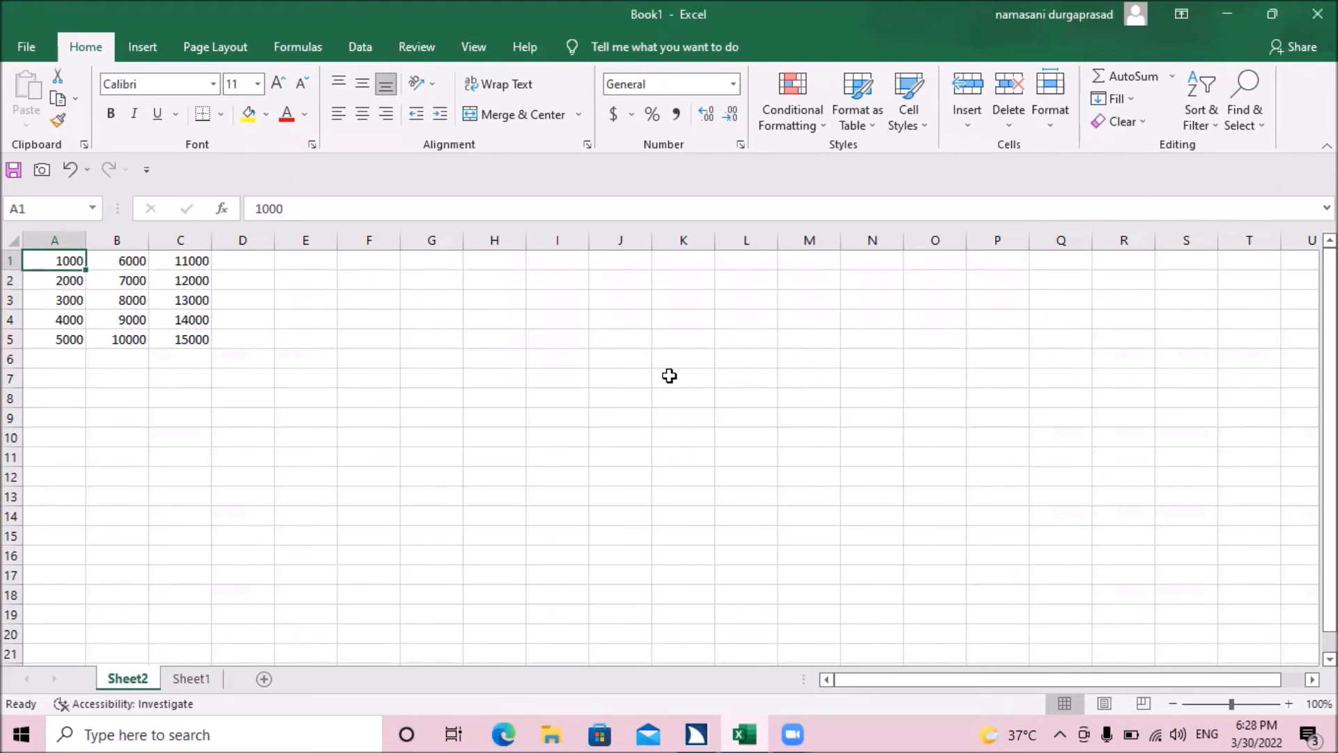
Step: Examine the Sheet2 values down column A to A5 and across row 1 to C1
{"action": "key", "text": "Down"}
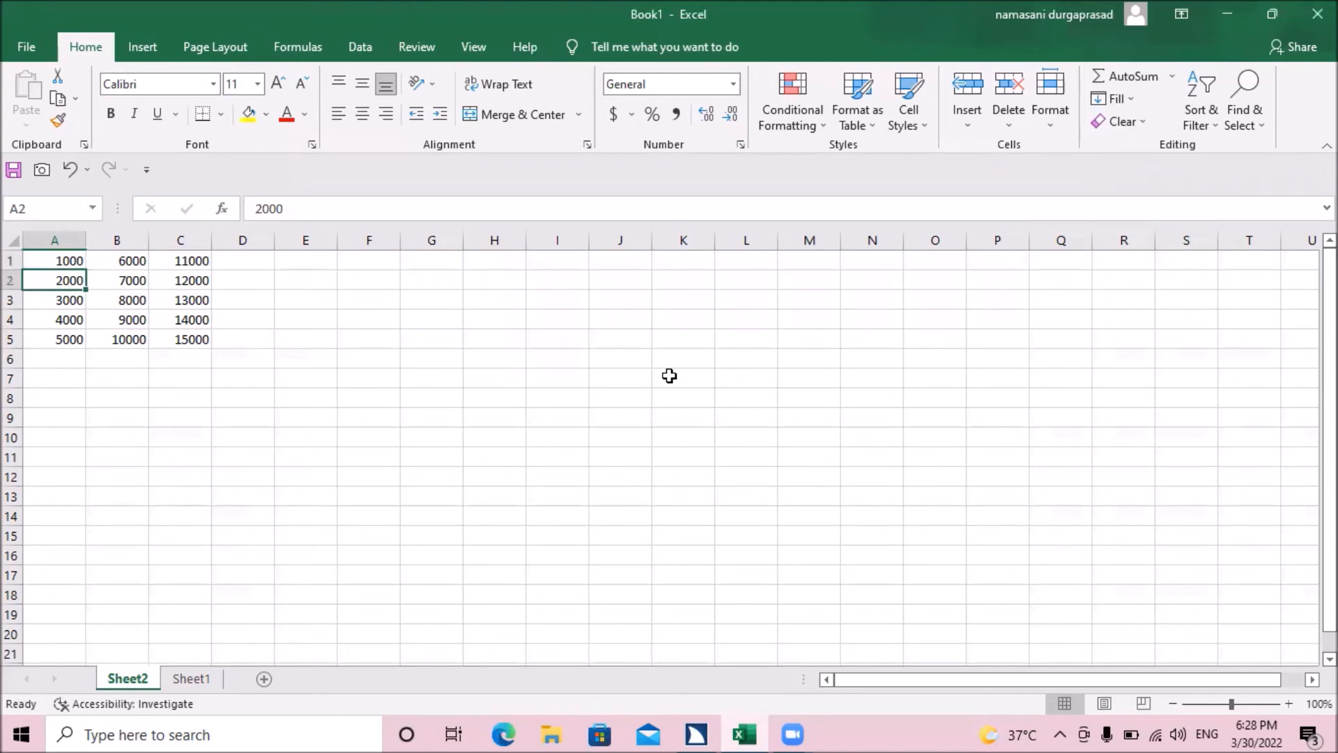
{"action": "key", "text": "Down"}
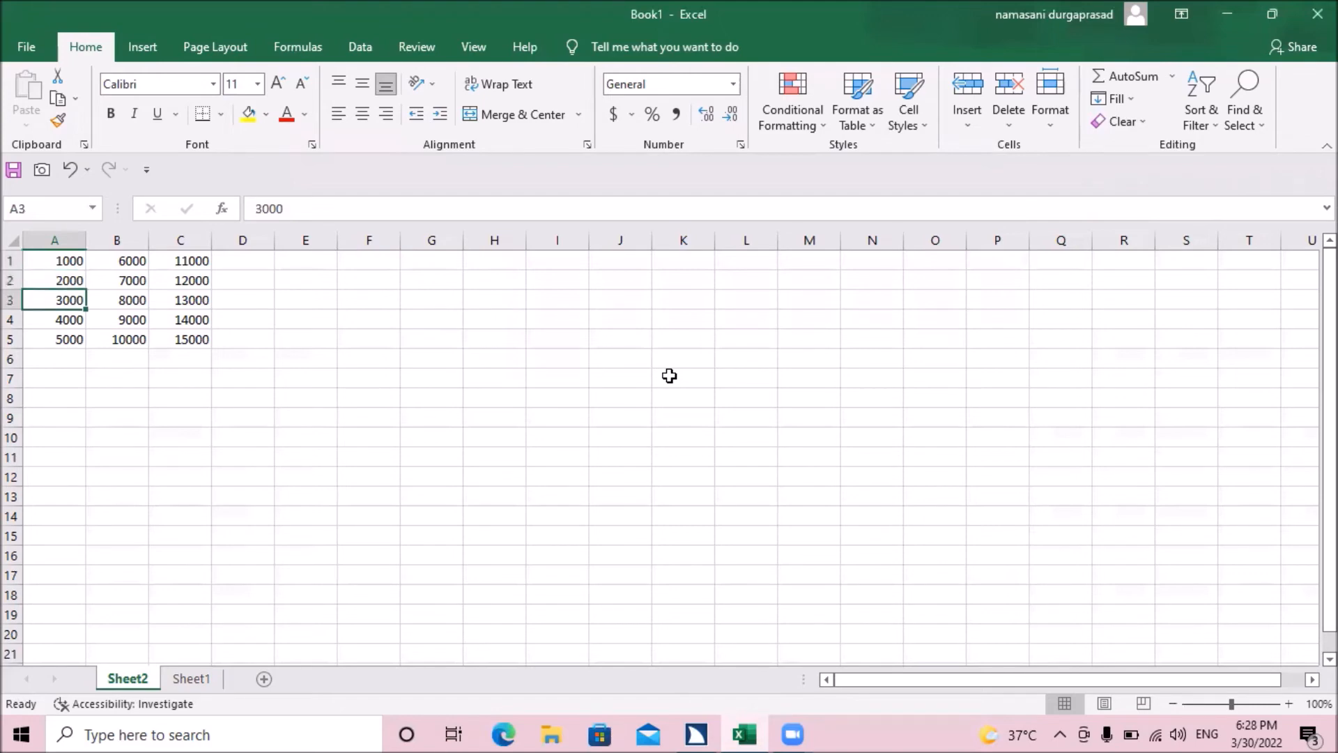
{"action": "key", "text": "Down"}
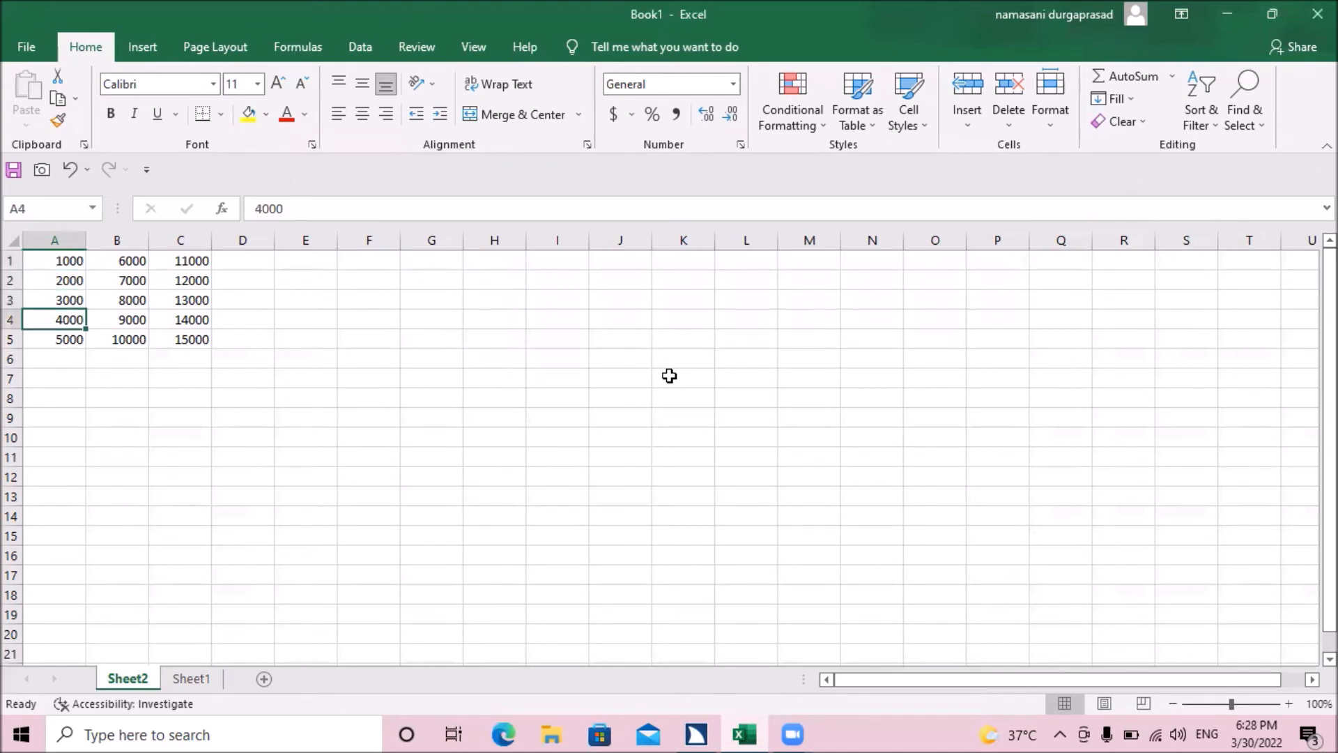
{"action": "key", "text": "Down"}
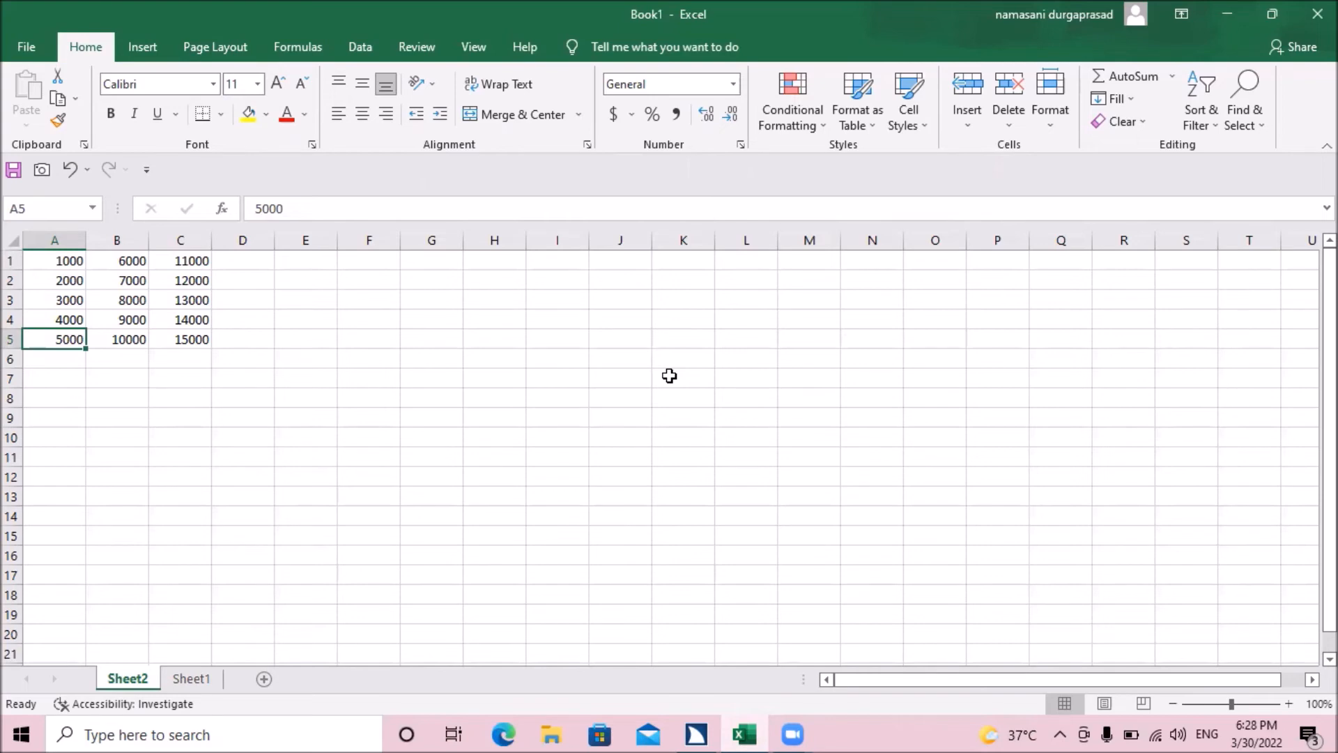
{"action": "key", "text": "Up"}
{"action": "key", "text": "Up"}
{"action": "key", "text": "Up"}
{"action": "key", "text": "Up"}
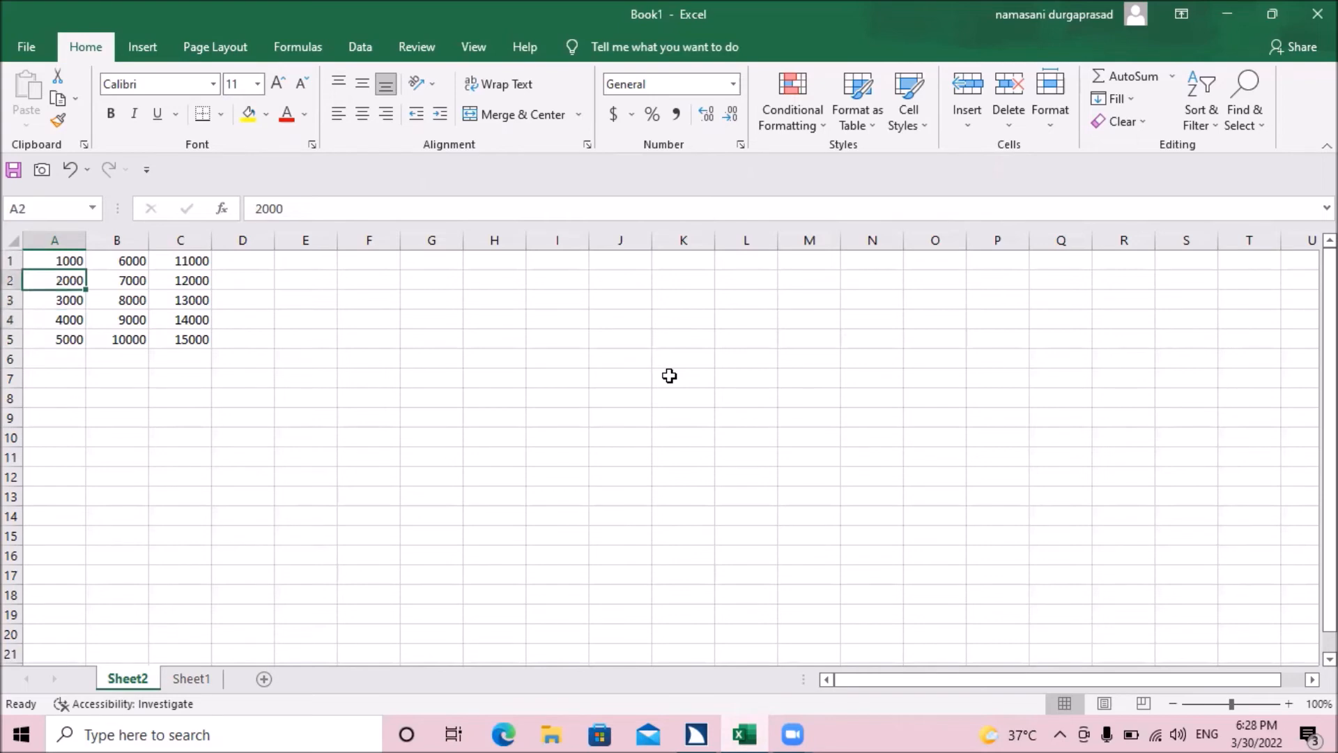
{"action": "key", "text": "Right"}
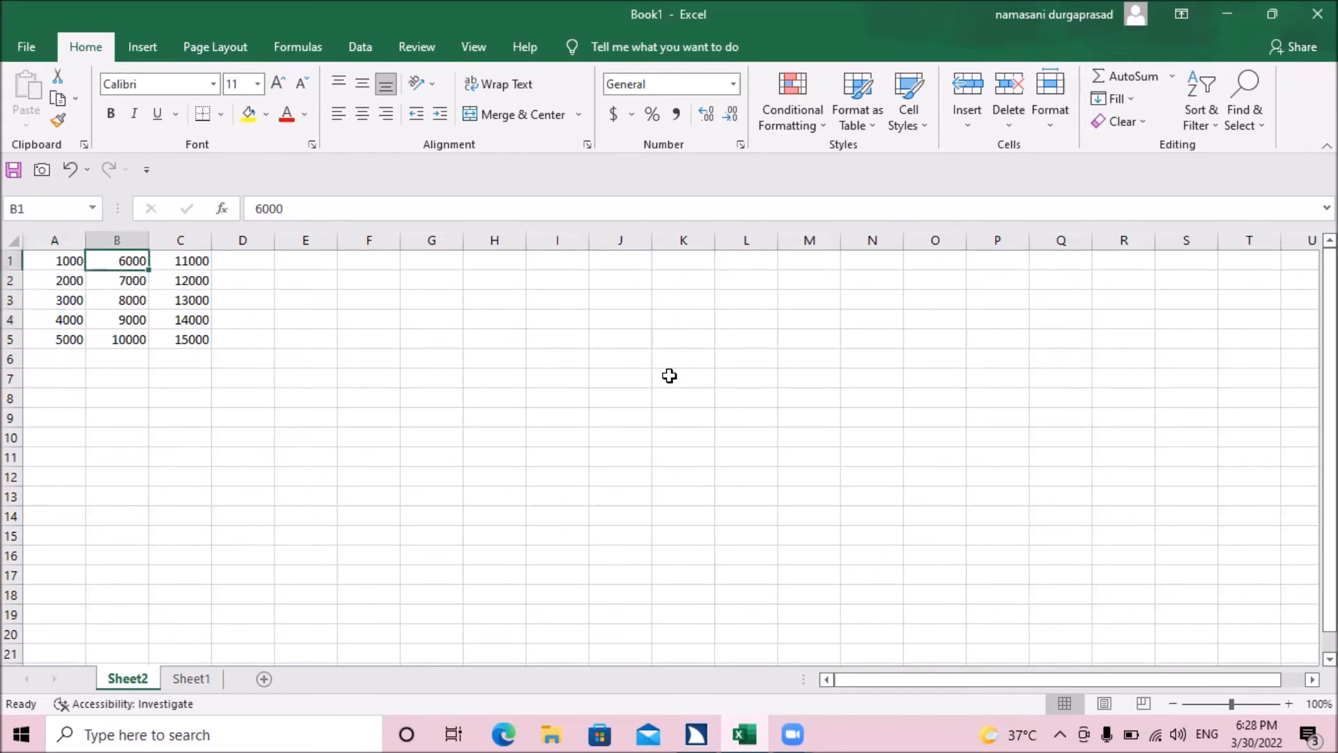
{"action": "key", "text": "Right"}
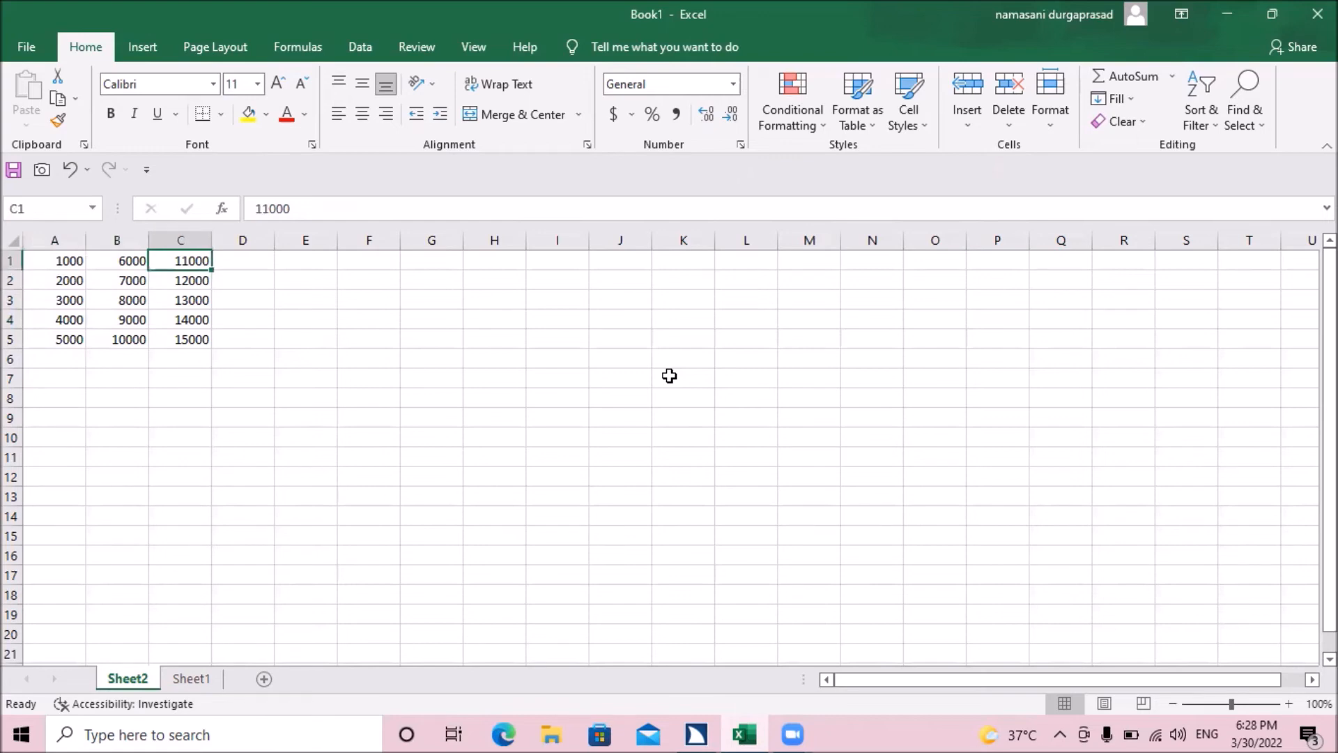
Step: Enter the formula =SUM(A1:C1) in cell D1 of Sheet2 to total the first row
{"action": "key", "text": "Right"}
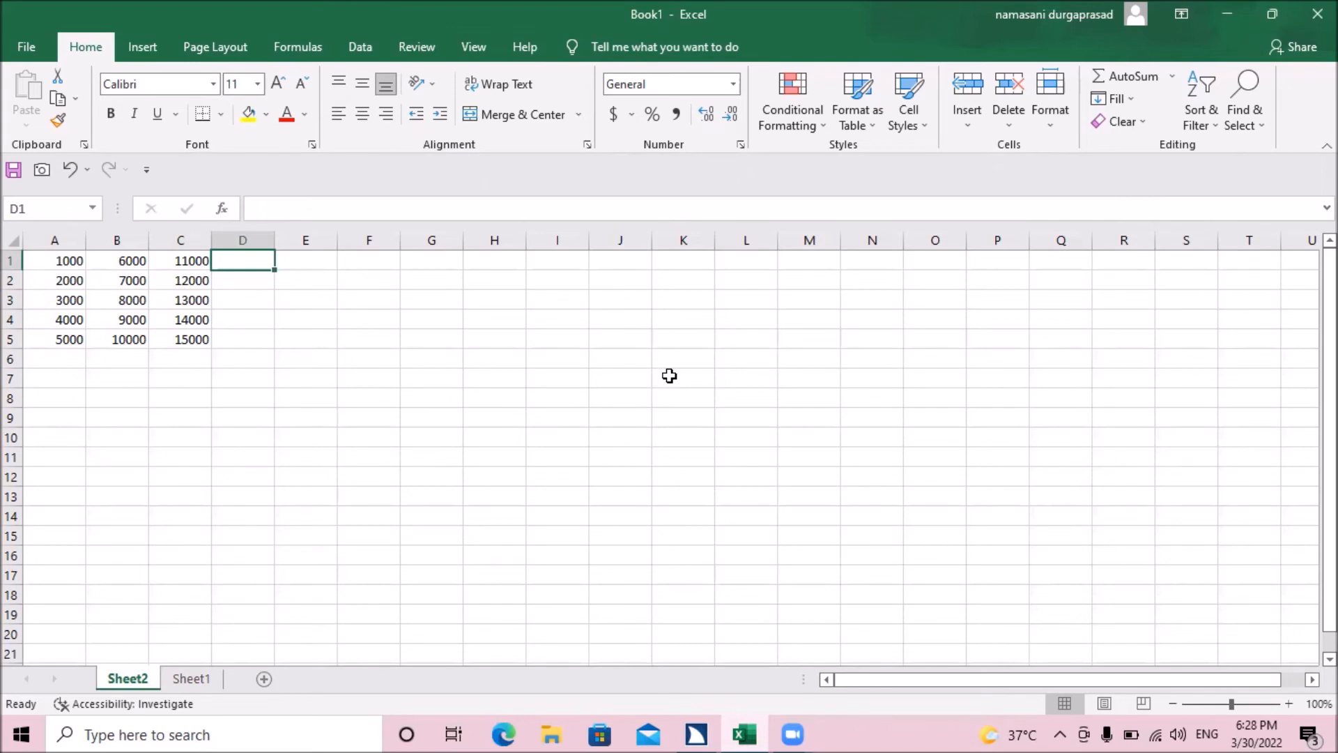
{"action": "type", "text": "=sum"}
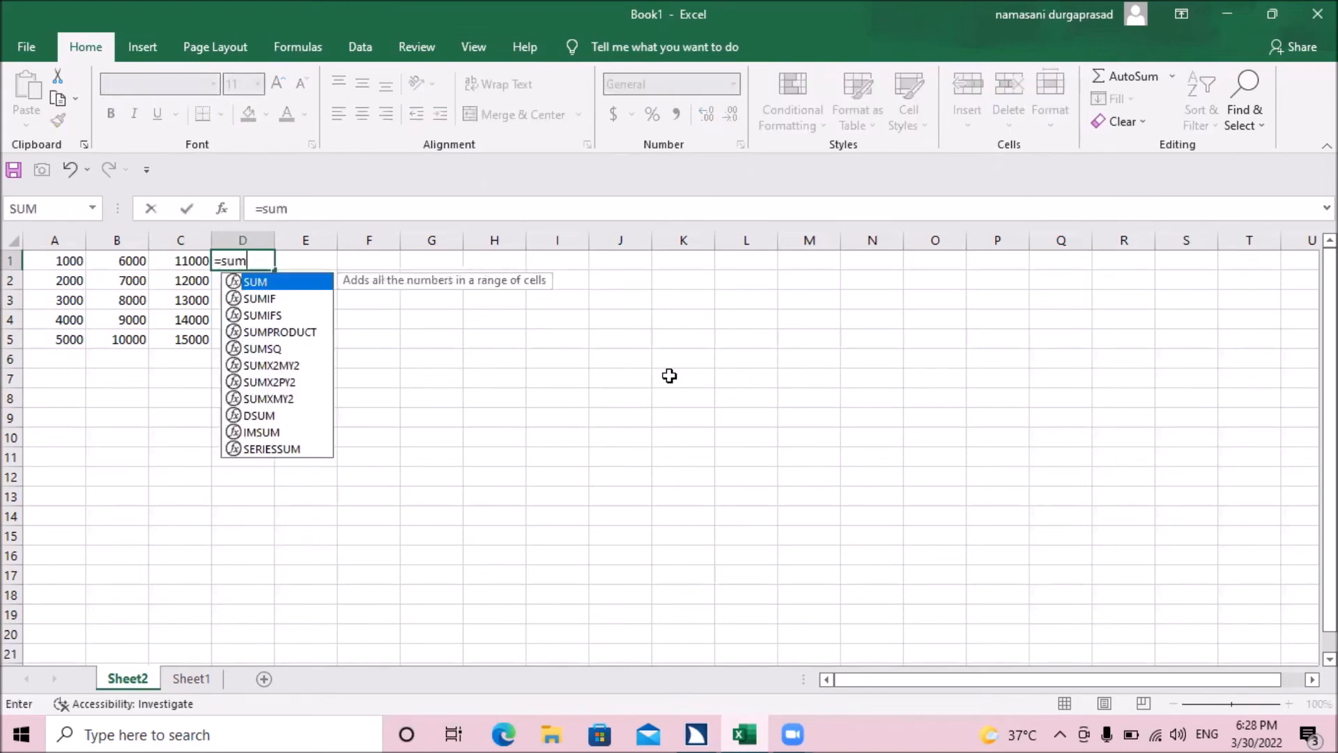
{"action": "type", "text": "("}
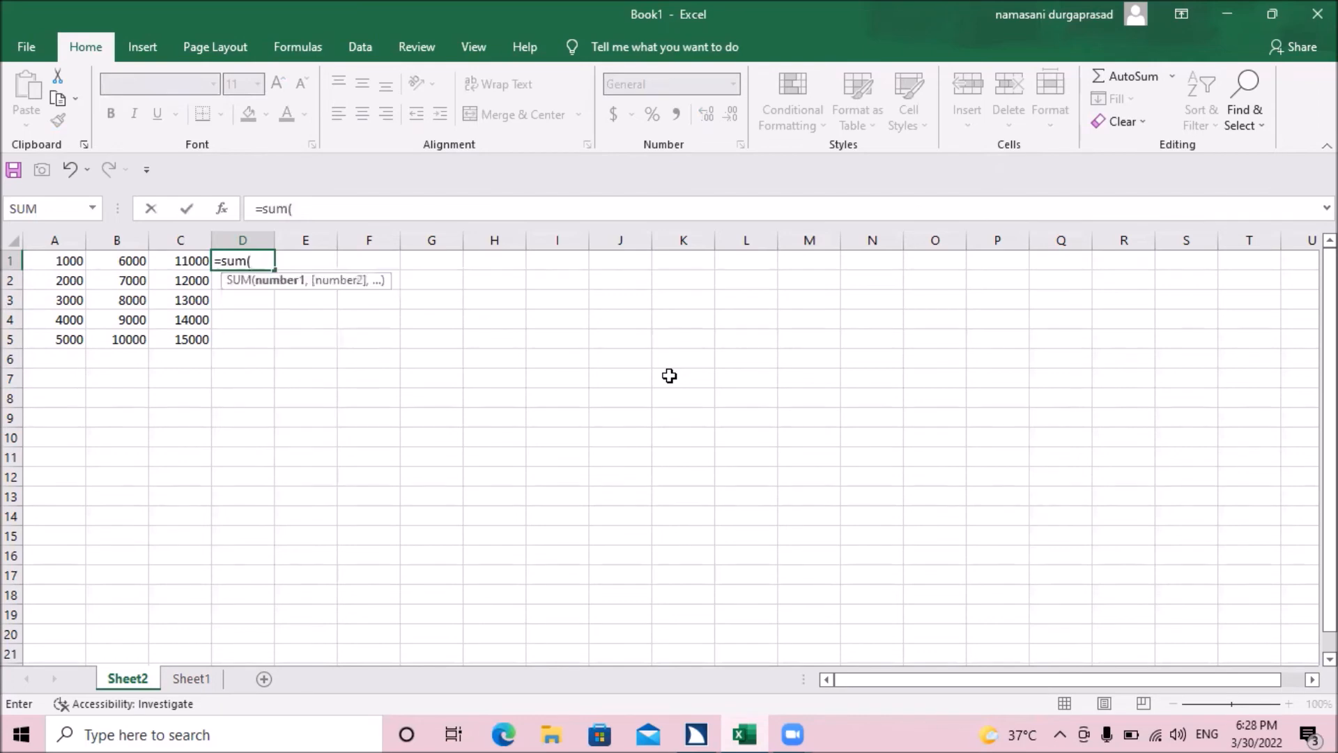
{"action": "type", "text": "a"}
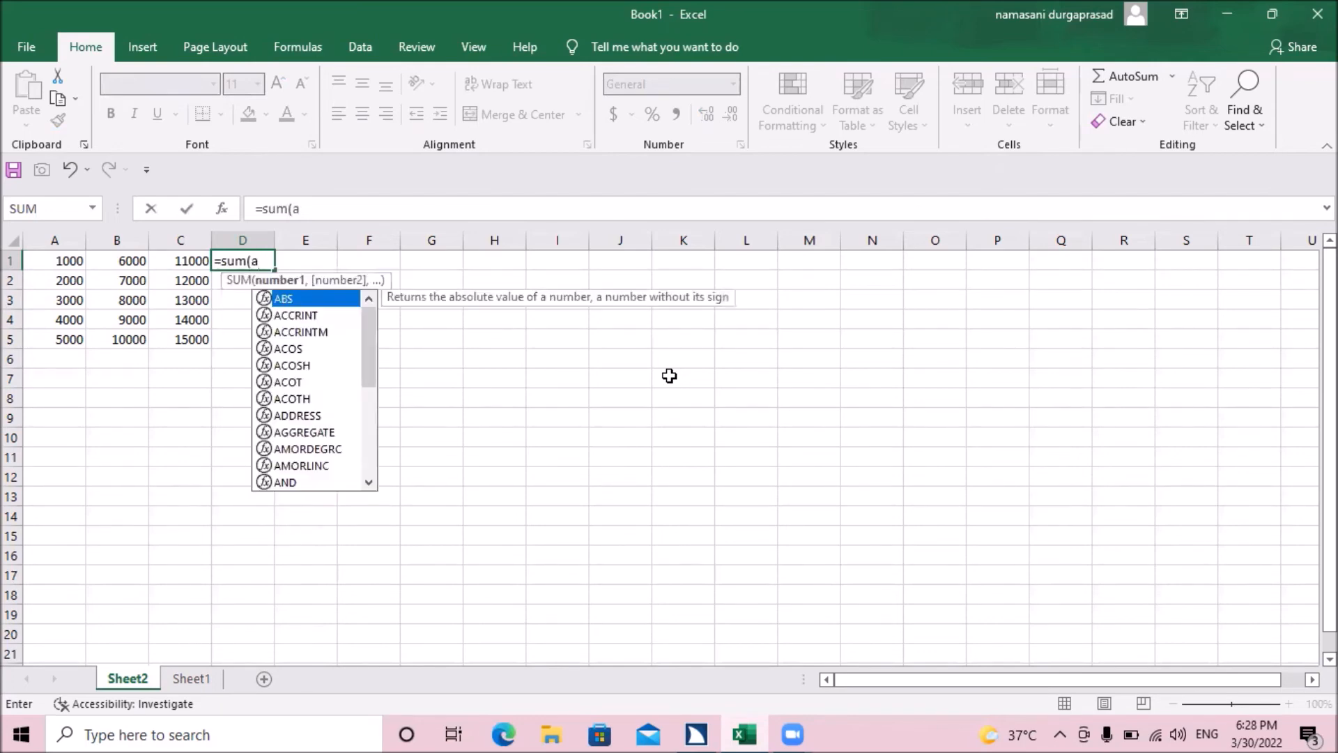
{"action": "type", "text": "1L"}
{"action": "key", "text": "BackSpace"}
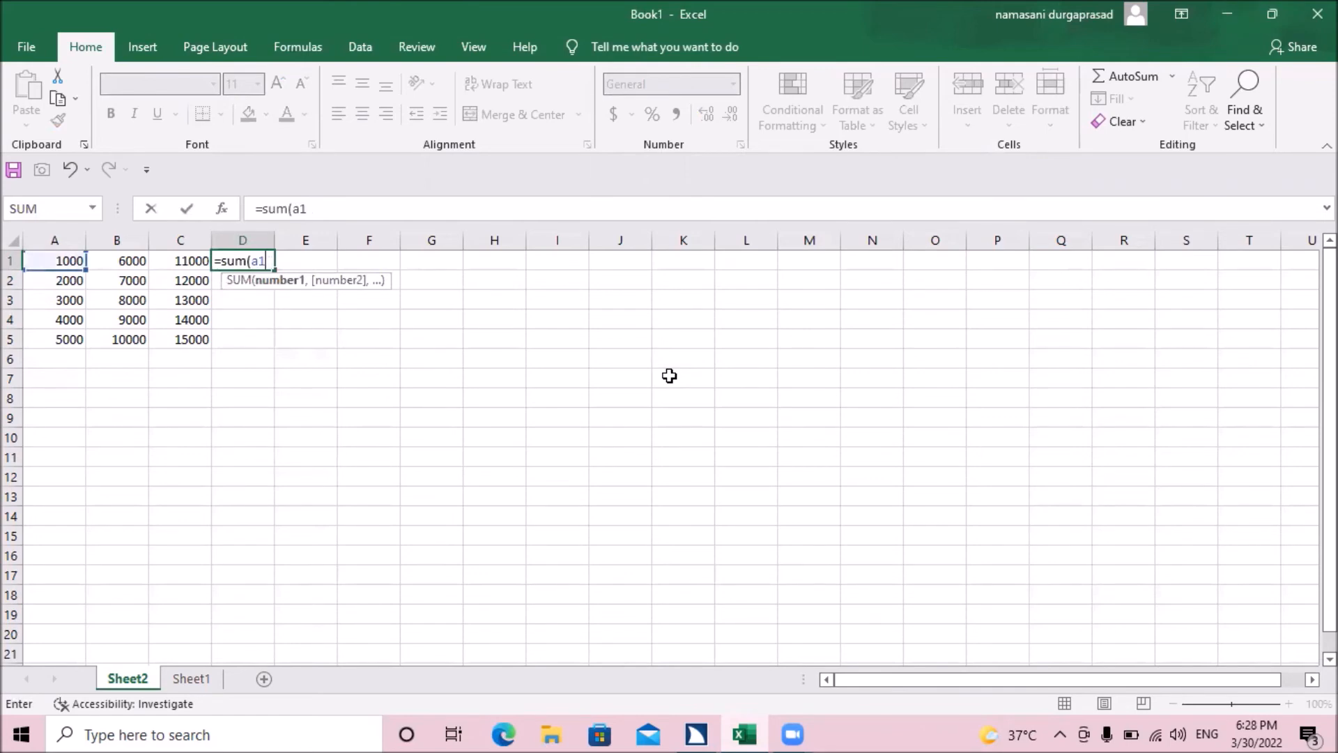
{"action": "type", "text": ";"}
{"action": "key", "text": "BackSpace"}
{"action": "type", "text": ":c1"}
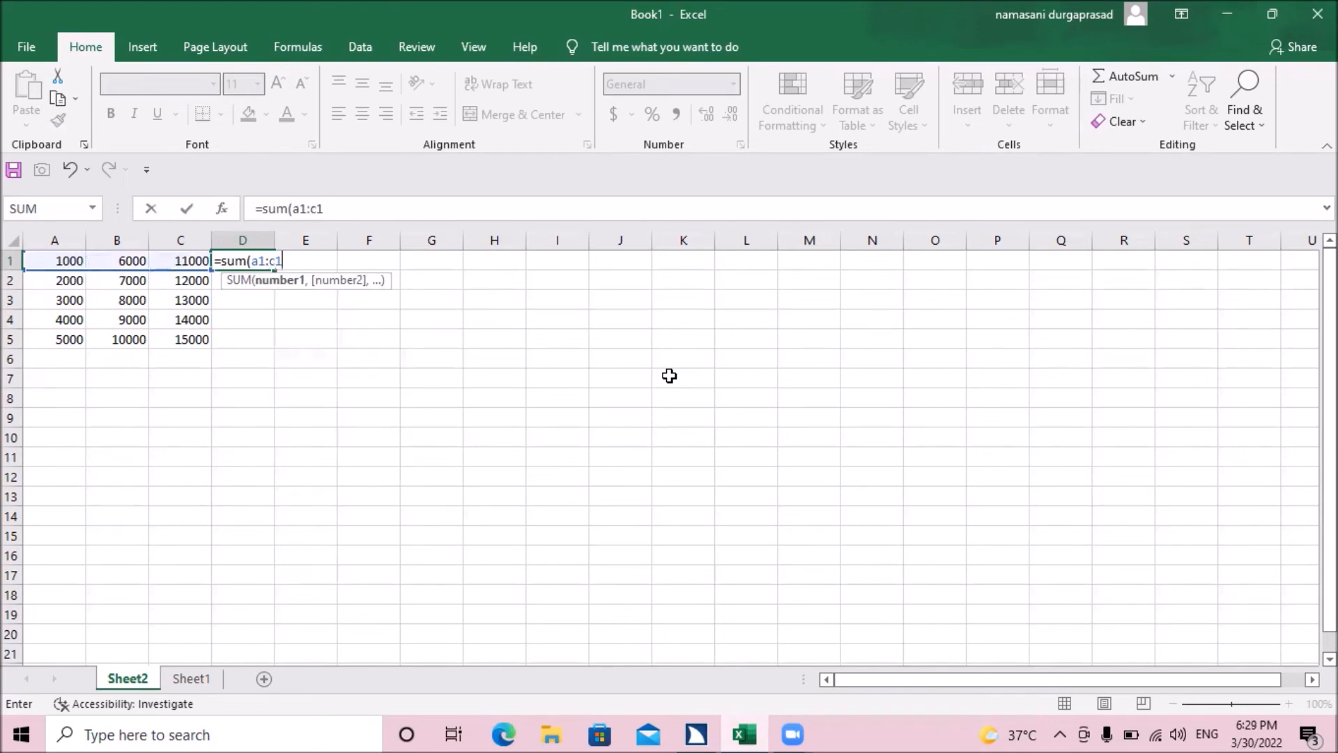
{"action": "type", "text": ")"}
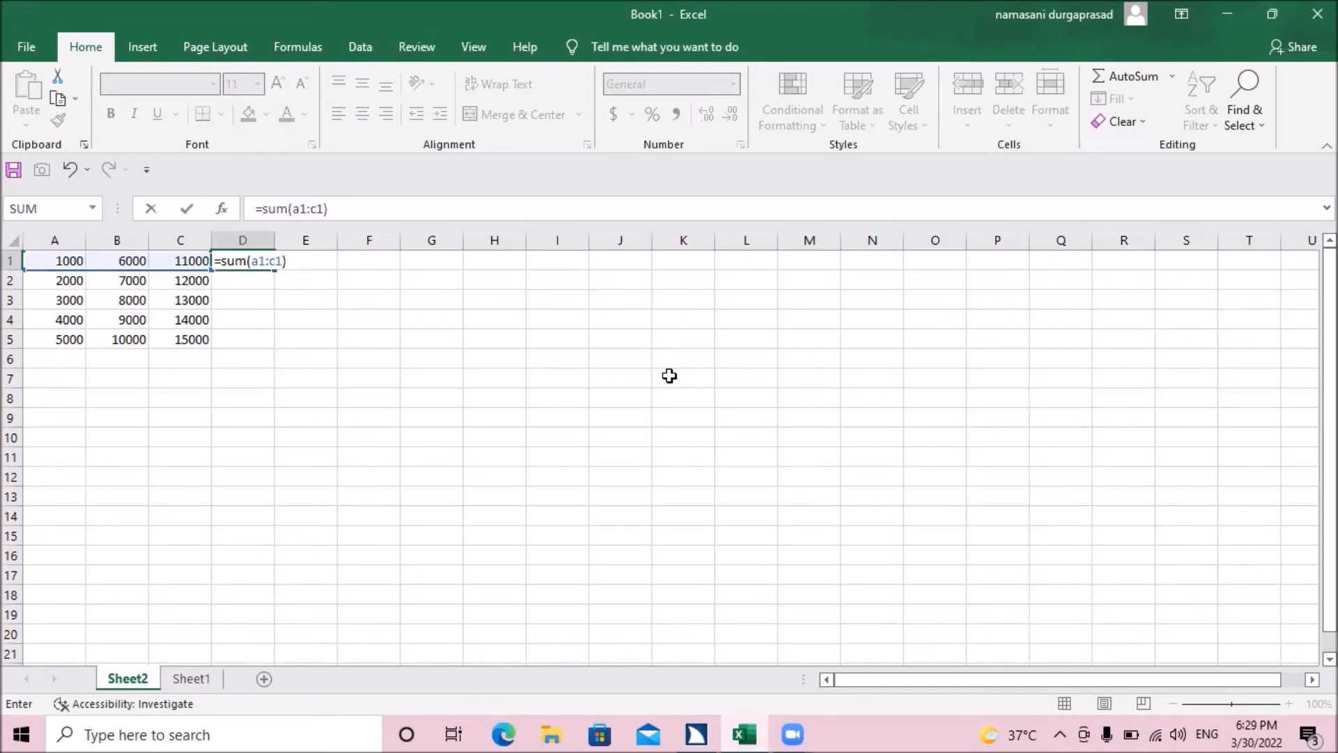
{"action": "key", "text": "Return"}
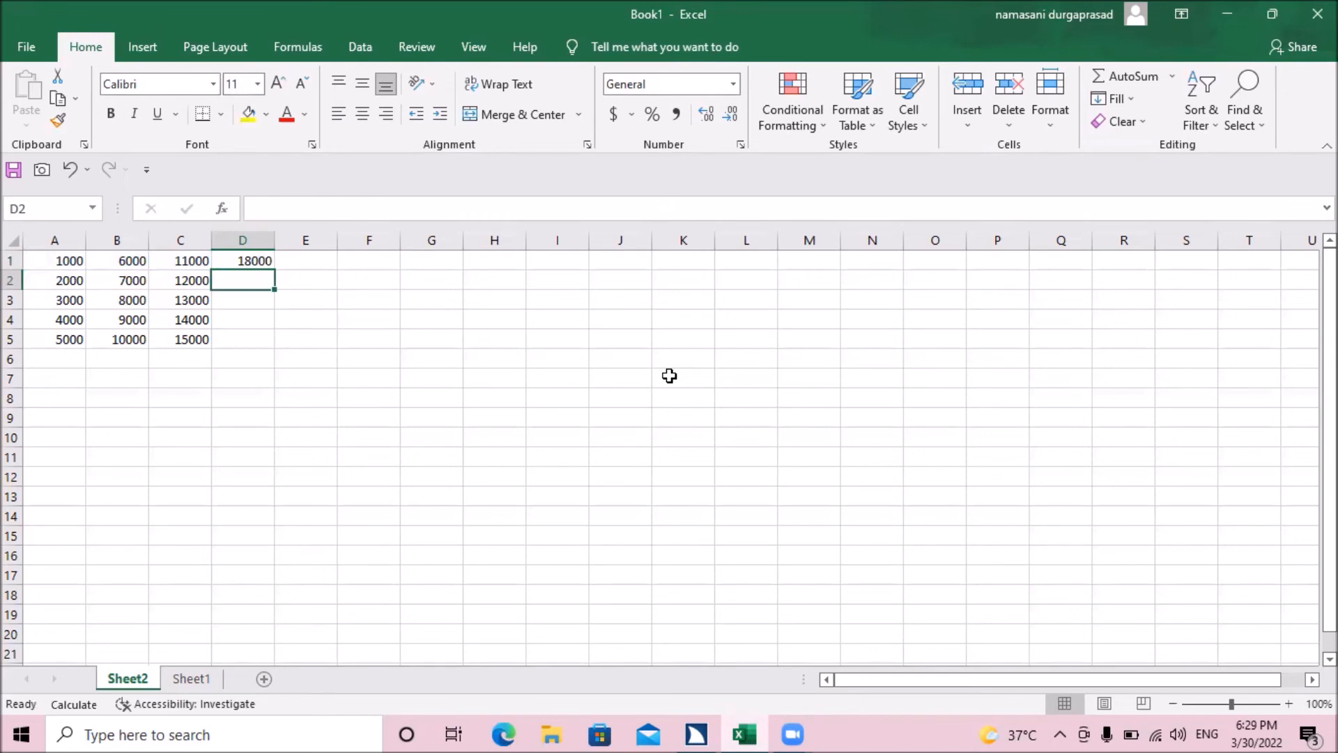
Step: Check the D1 total against the values in A1 to C1, and review the row 2 values from A2 to C2
{"action": "key", "text": "Up"}
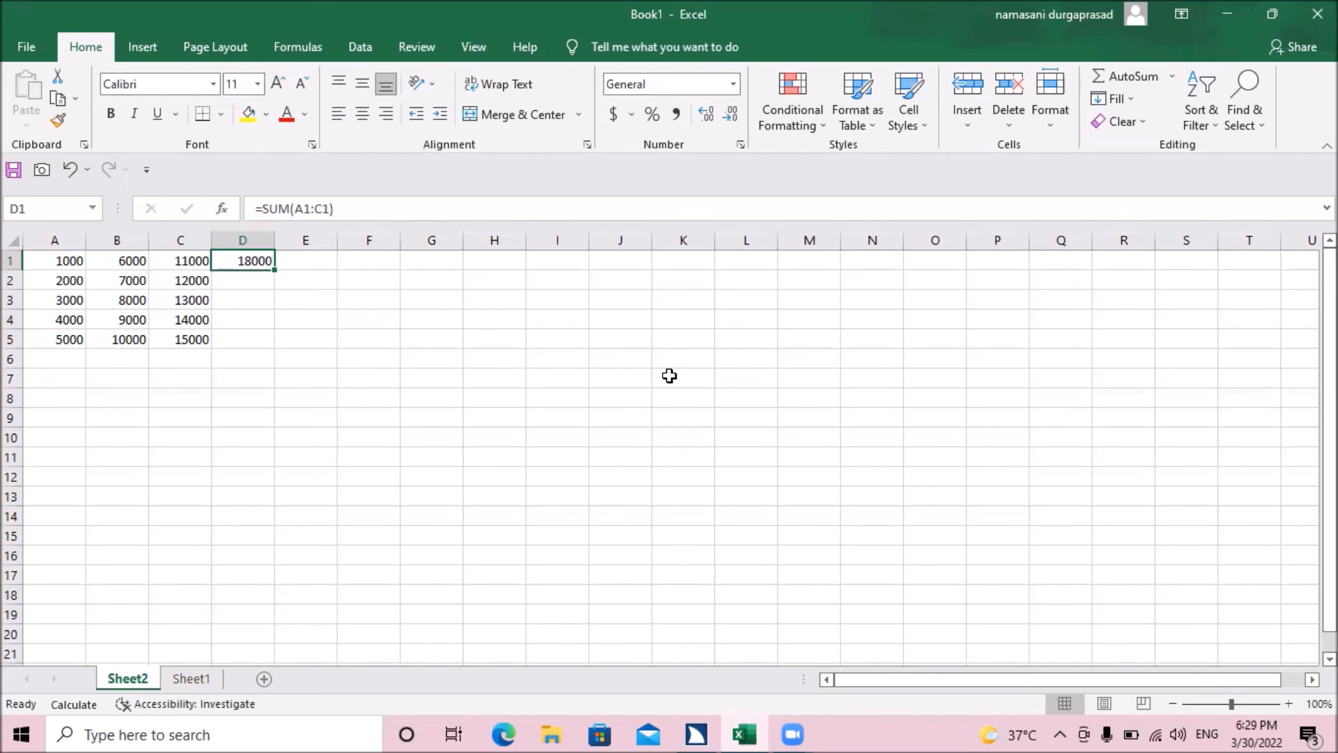
{"action": "key", "text": "Left"}
{"action": "key", "text": "Left"}
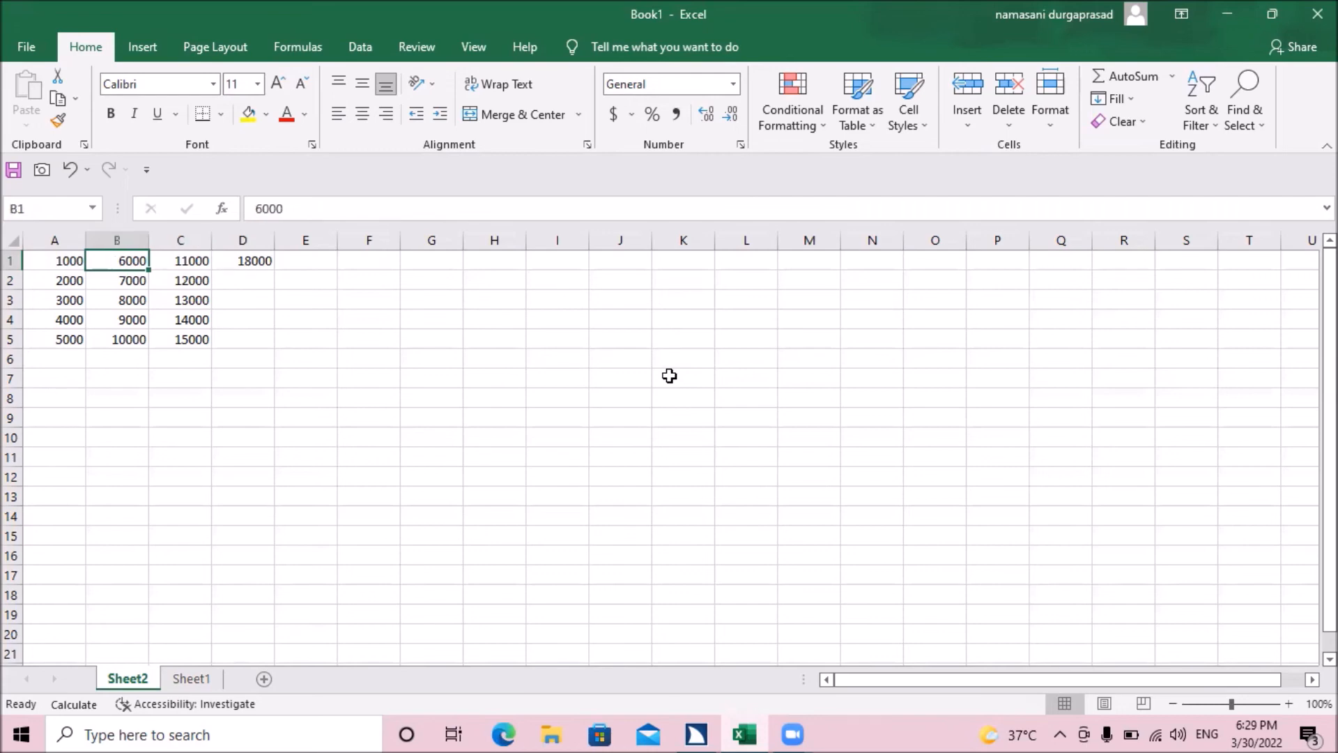
{"action": "key", "text": "Left"}
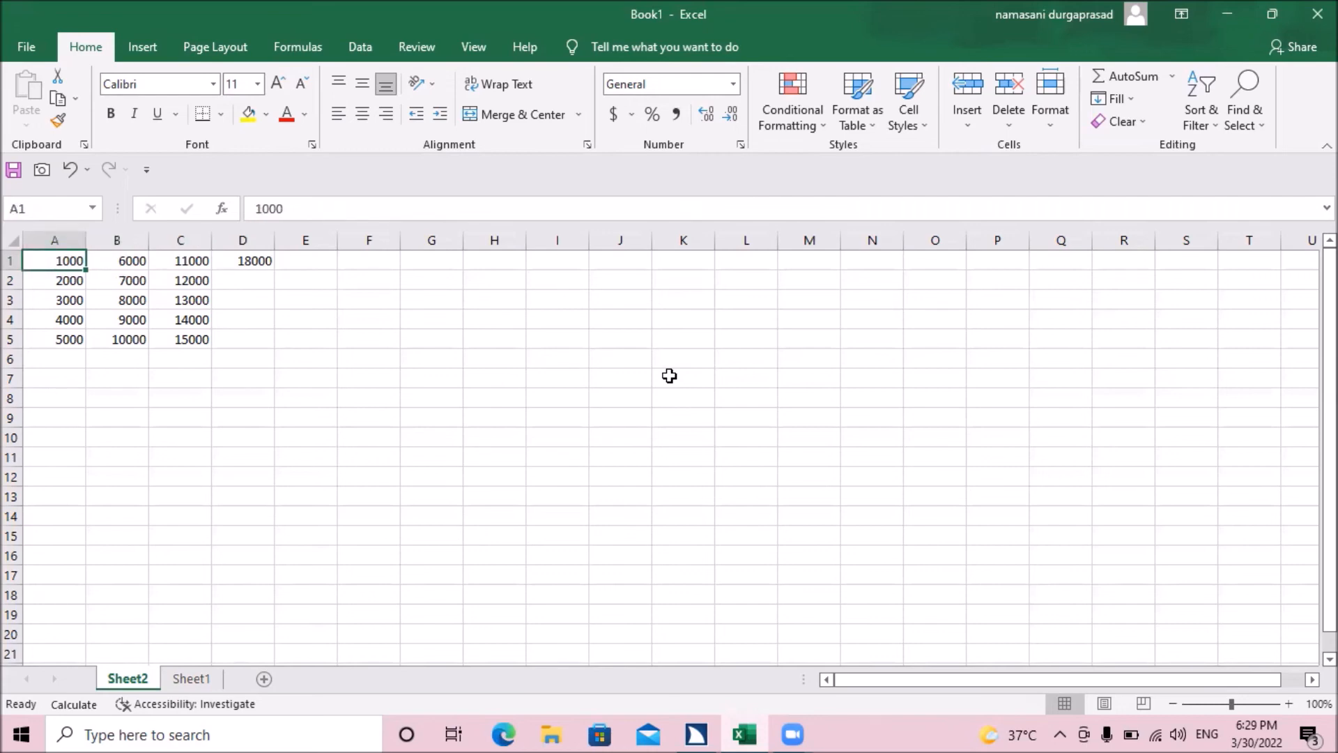
{"action": "key", "text": "Right"}
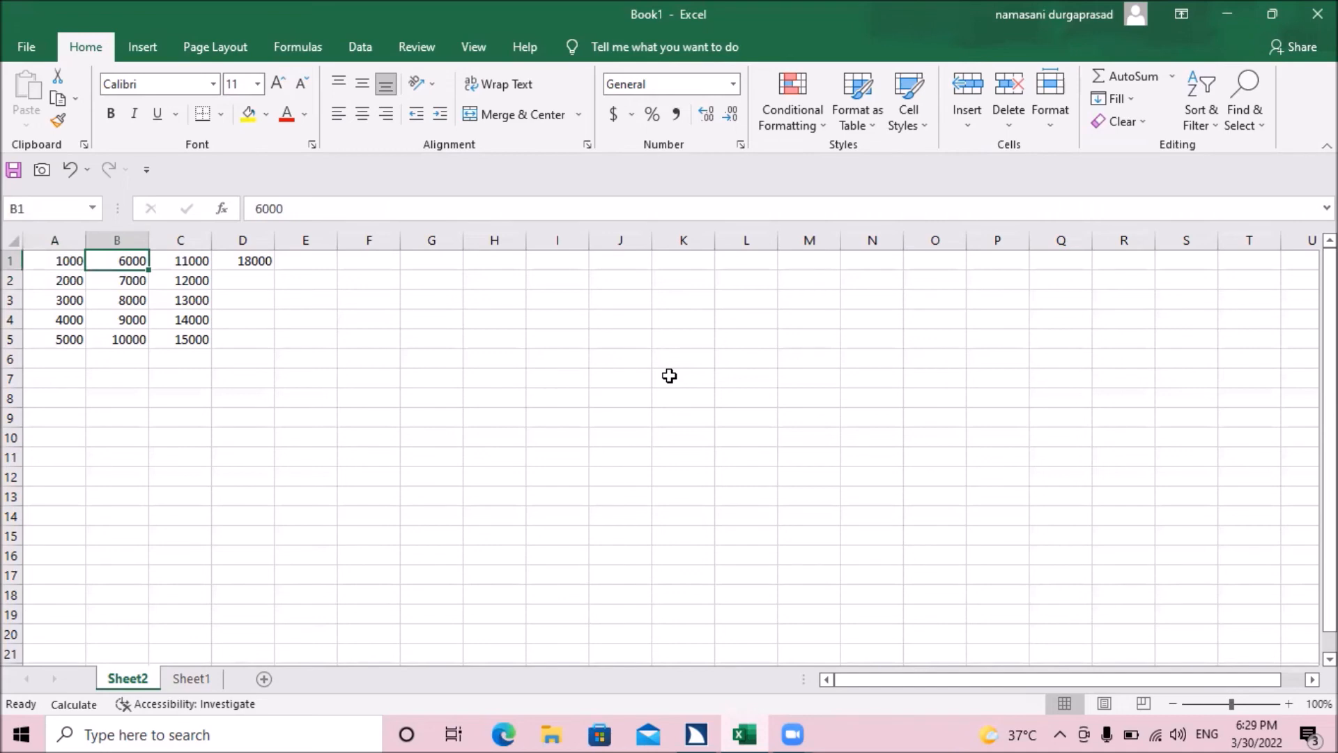
{"action": "key", "text": "Right"}
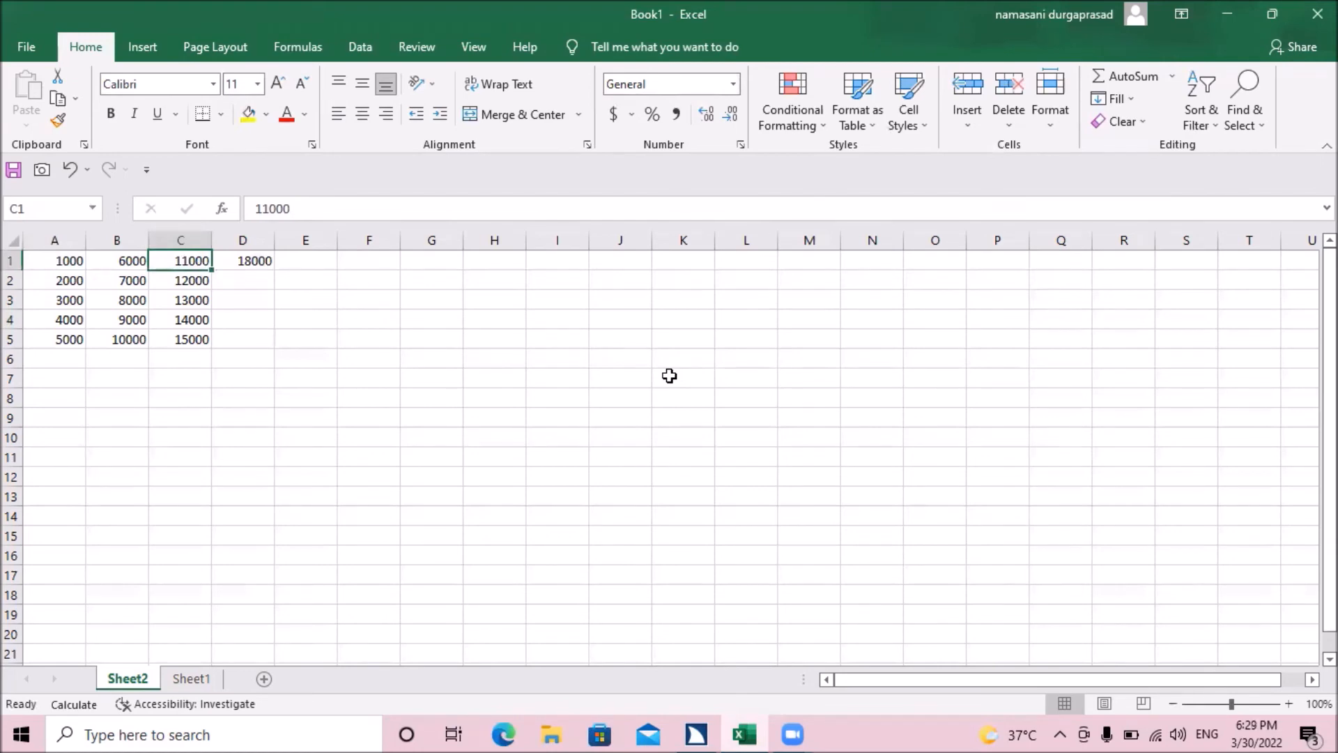
{"action": "key", "text": "Right"}
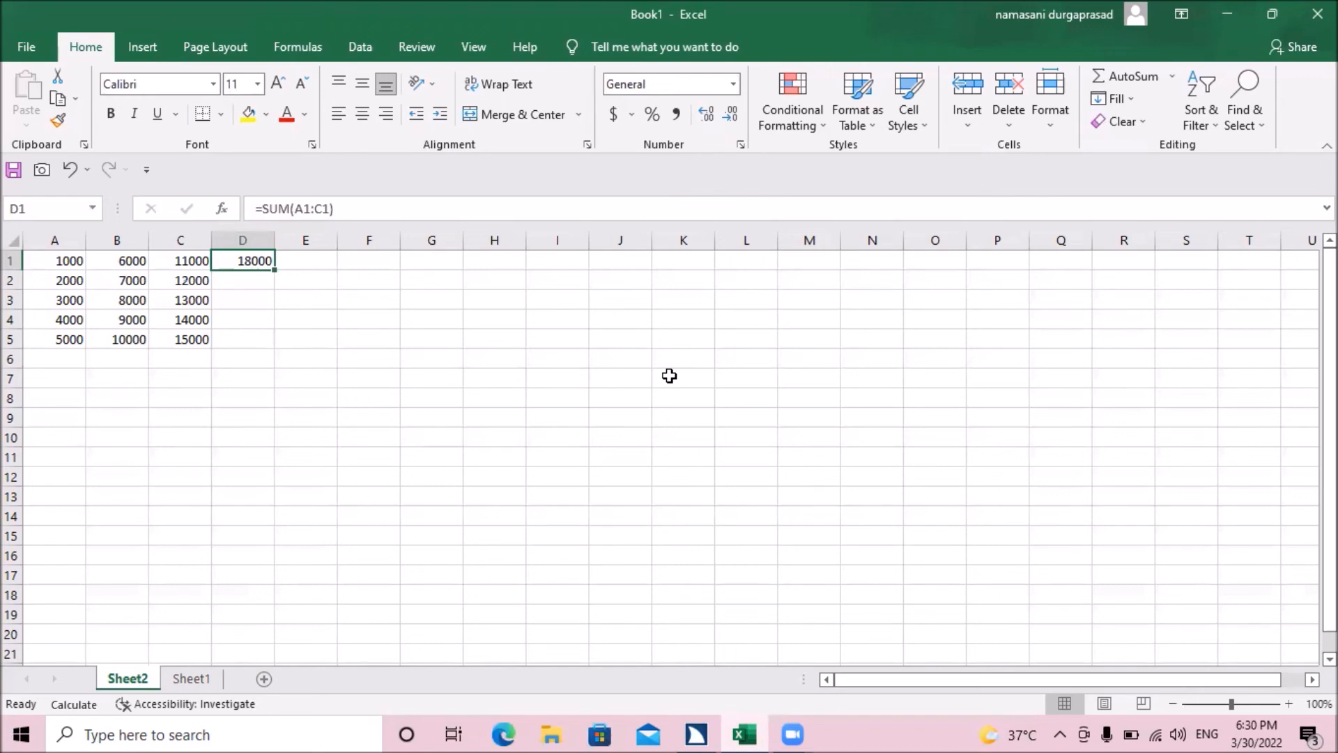
{"action": "key", "text": "Down"}
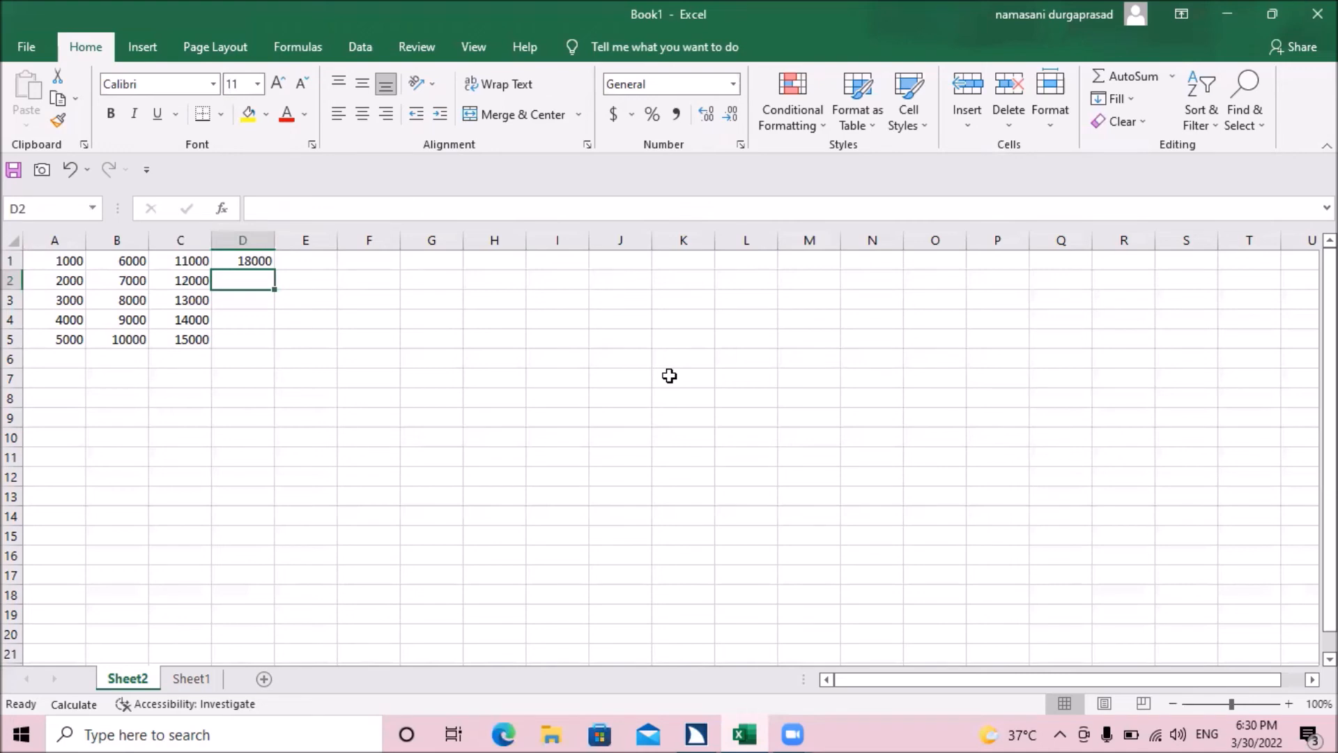
{"action": "key", "text": "Left"}
{"action": "key", "text": "Left"}
{"action": "key", "text": "Left"}
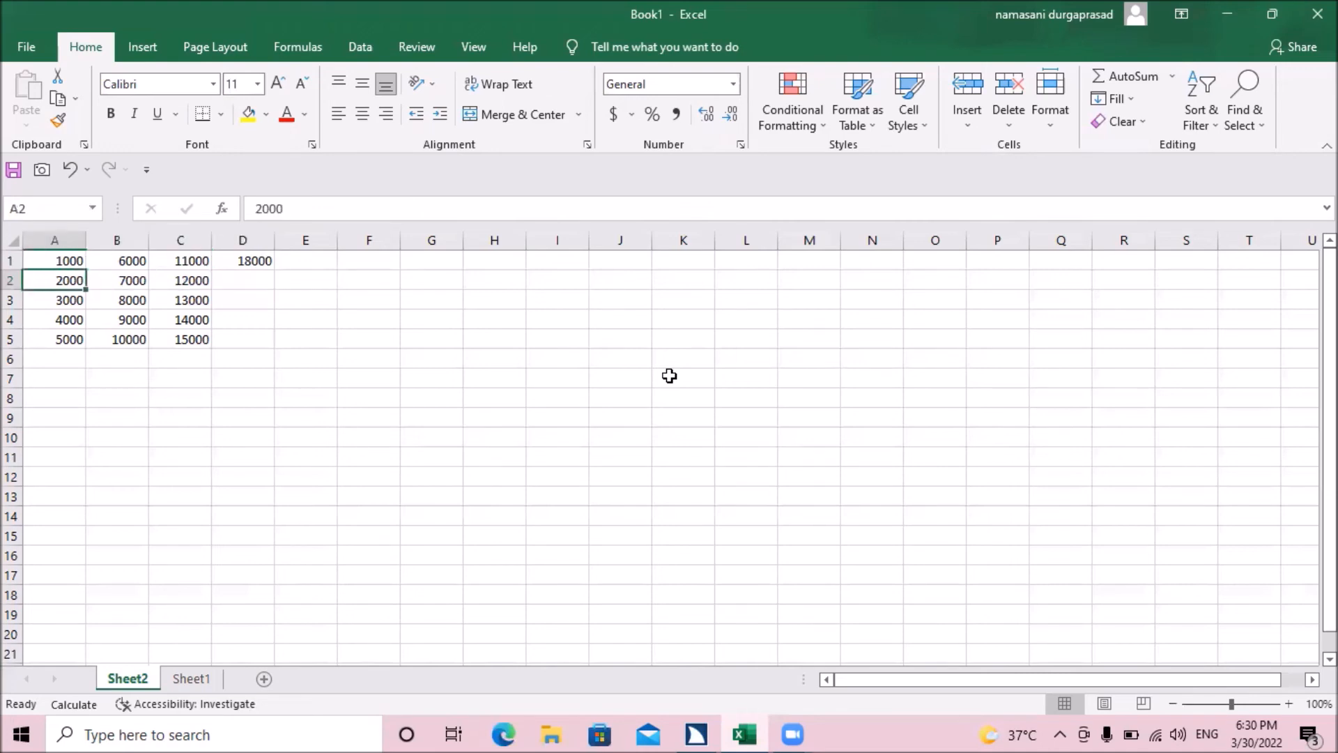
{"action": "key", "text": "Right"}
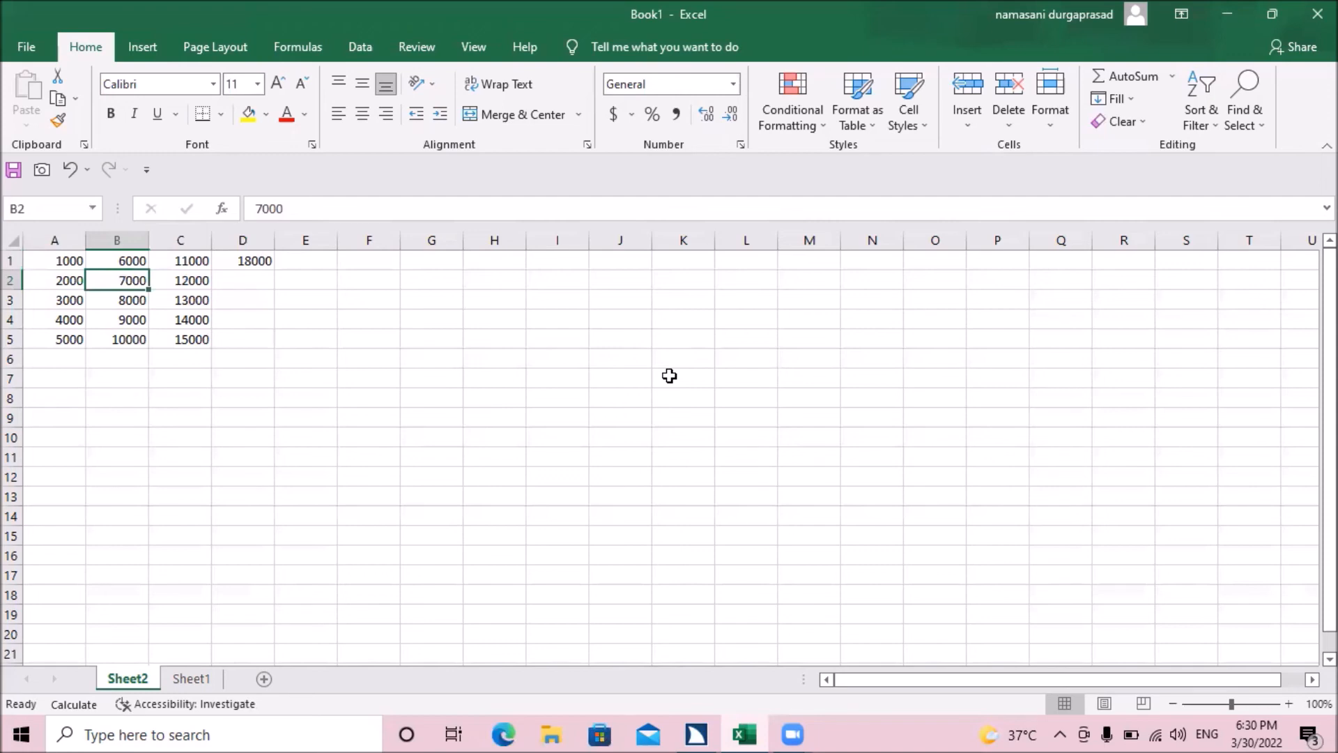
{"action": "key", "text": "Right"}
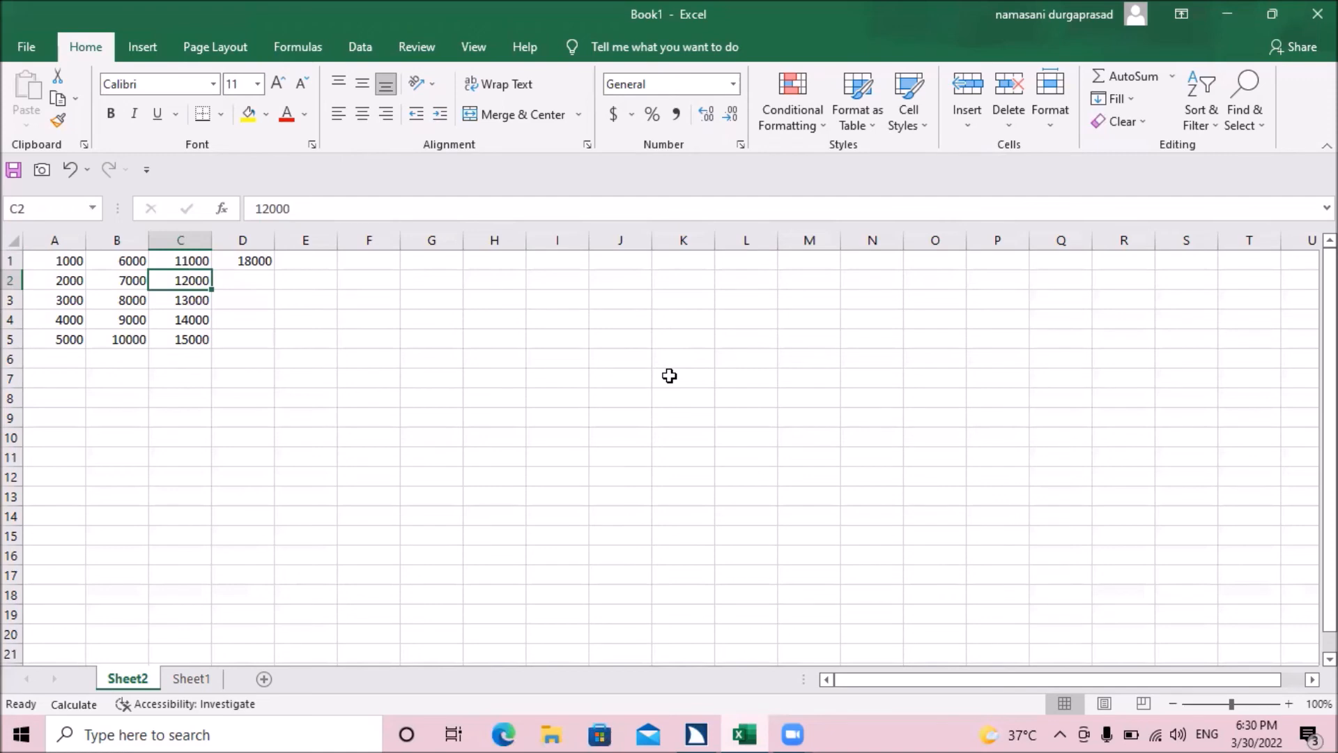
{"action": "key", "text": "Right"}
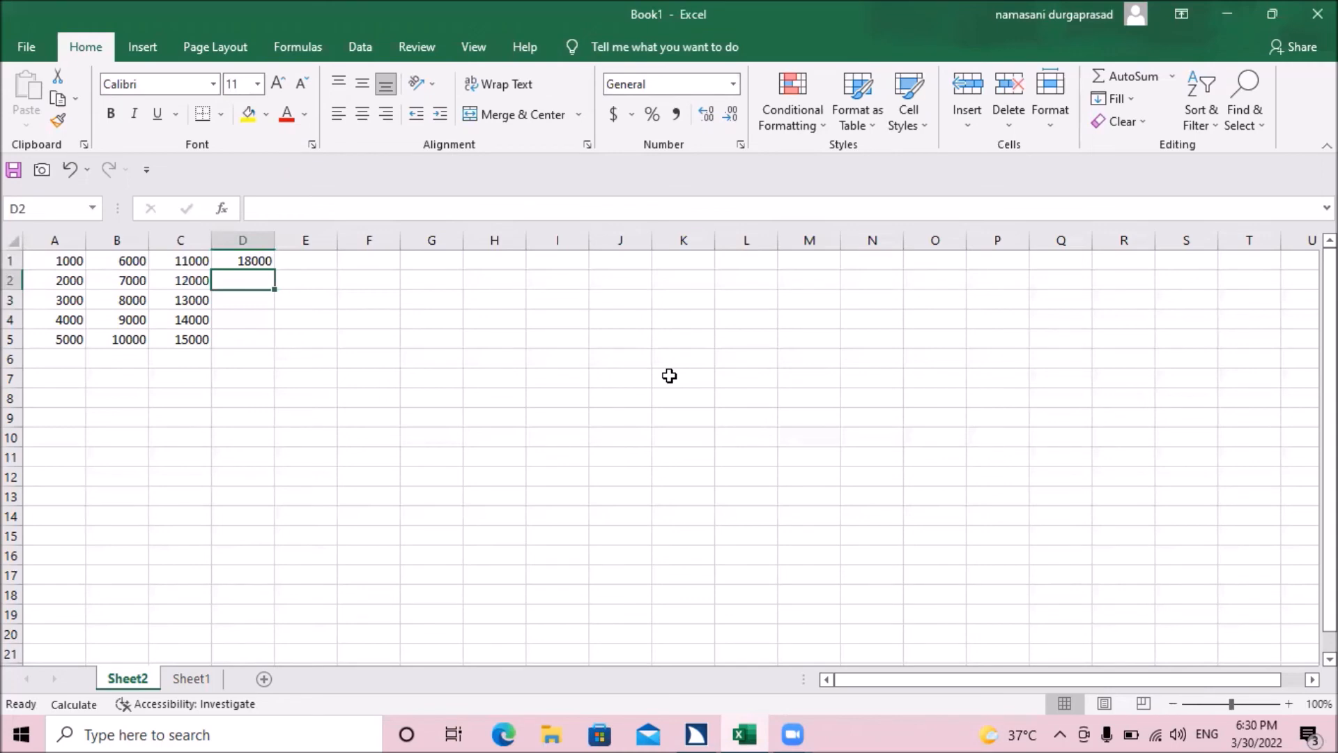
Step: Fill the SUM formula from cell D1 down into D2
{"action": "key", "text": "Up"}
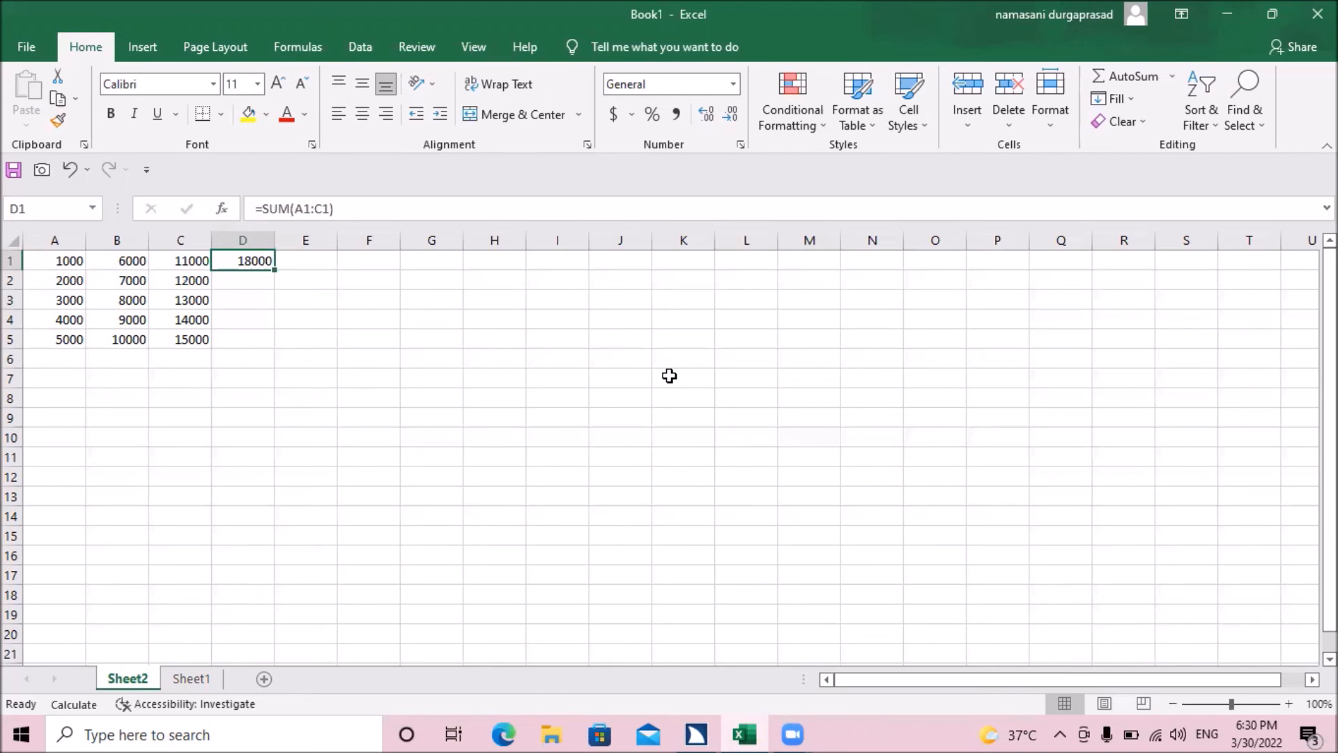
{"action": "key", "text": "shift+Down"}
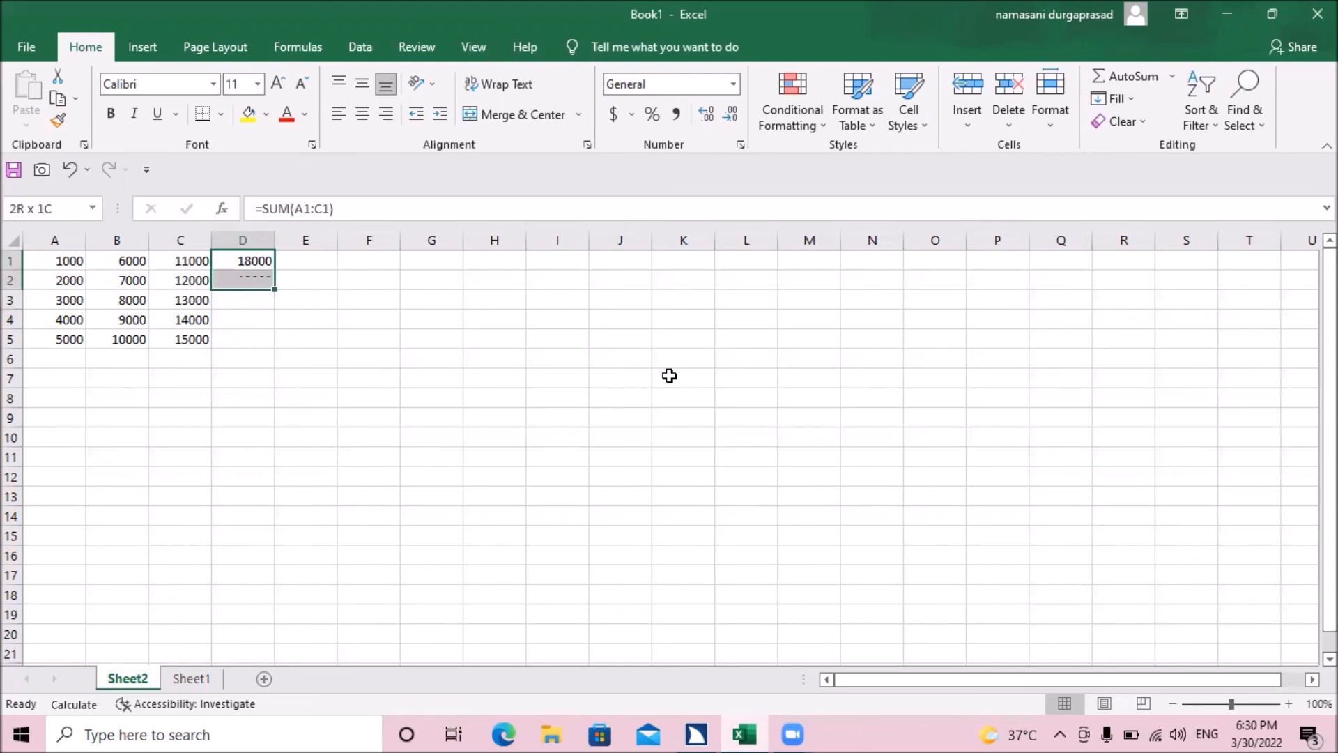
{"action": "key", "text": "ctrl+d"}
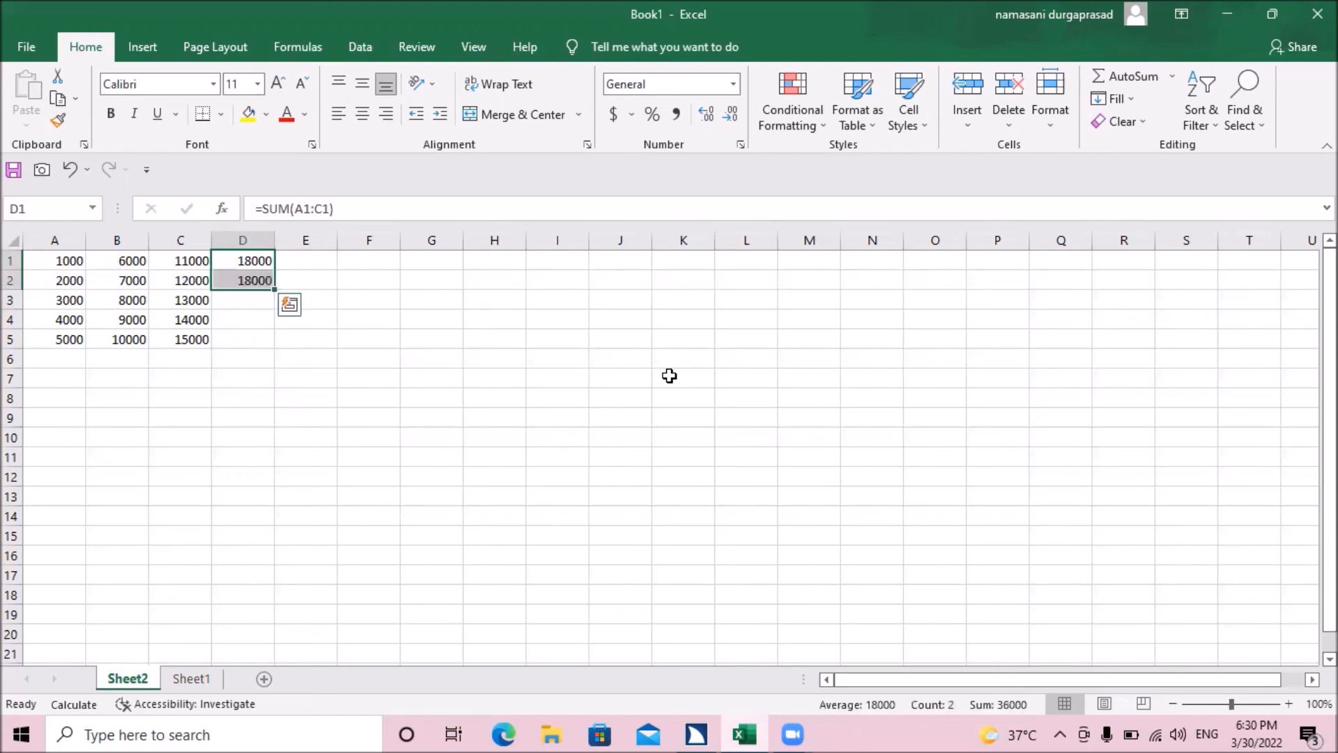
Step: Compare the formulas and results in D1 and D2, and check D2 against the values in A2 to C2
{"action": "key", "text": "shift+Up"}
{"action": "key", "text": "Down"}
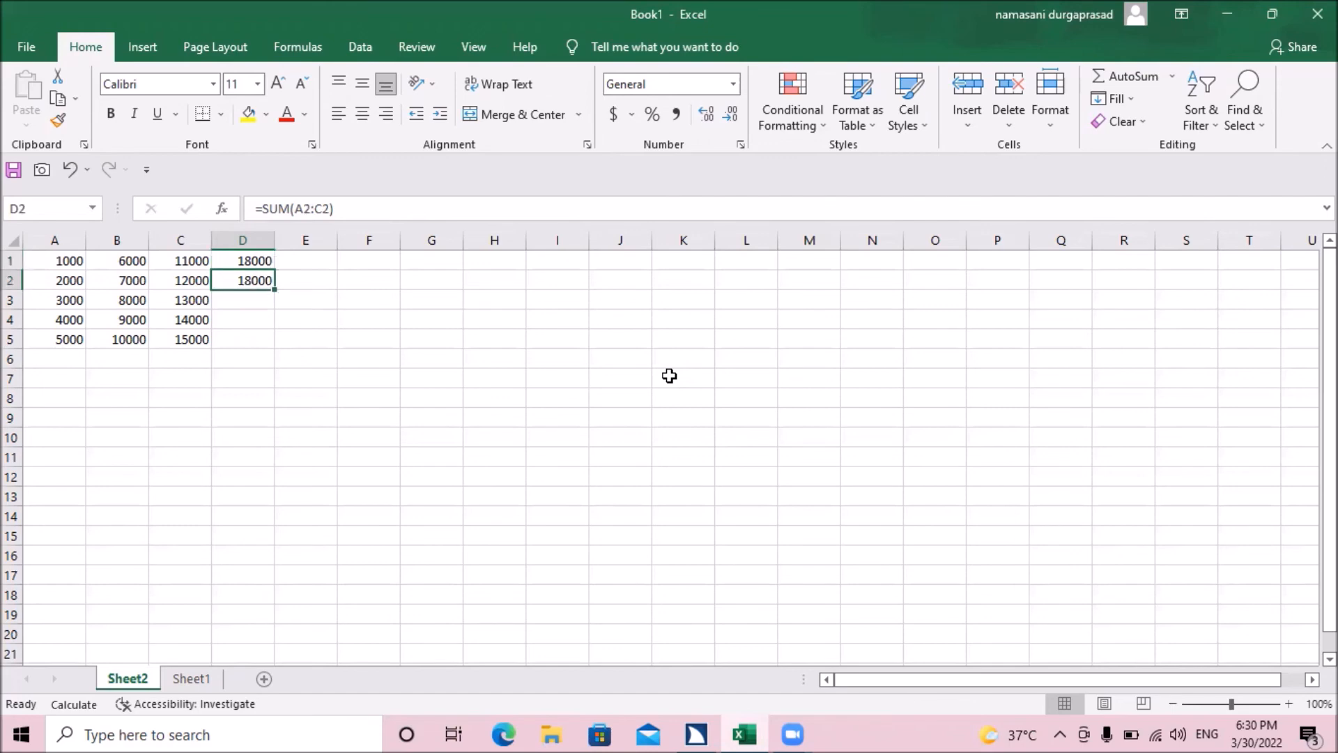
{"action": "key", "text": "Up"}
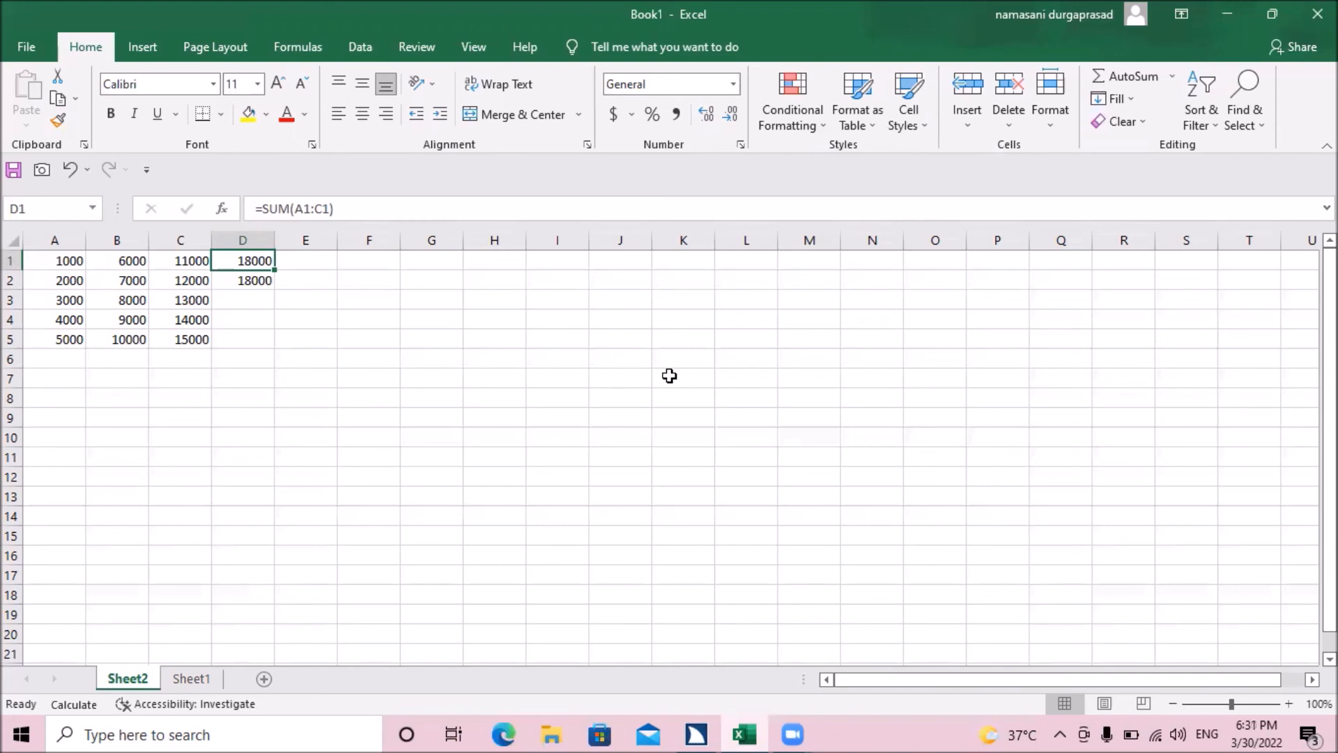
{"action": "key", "text": "Down"}
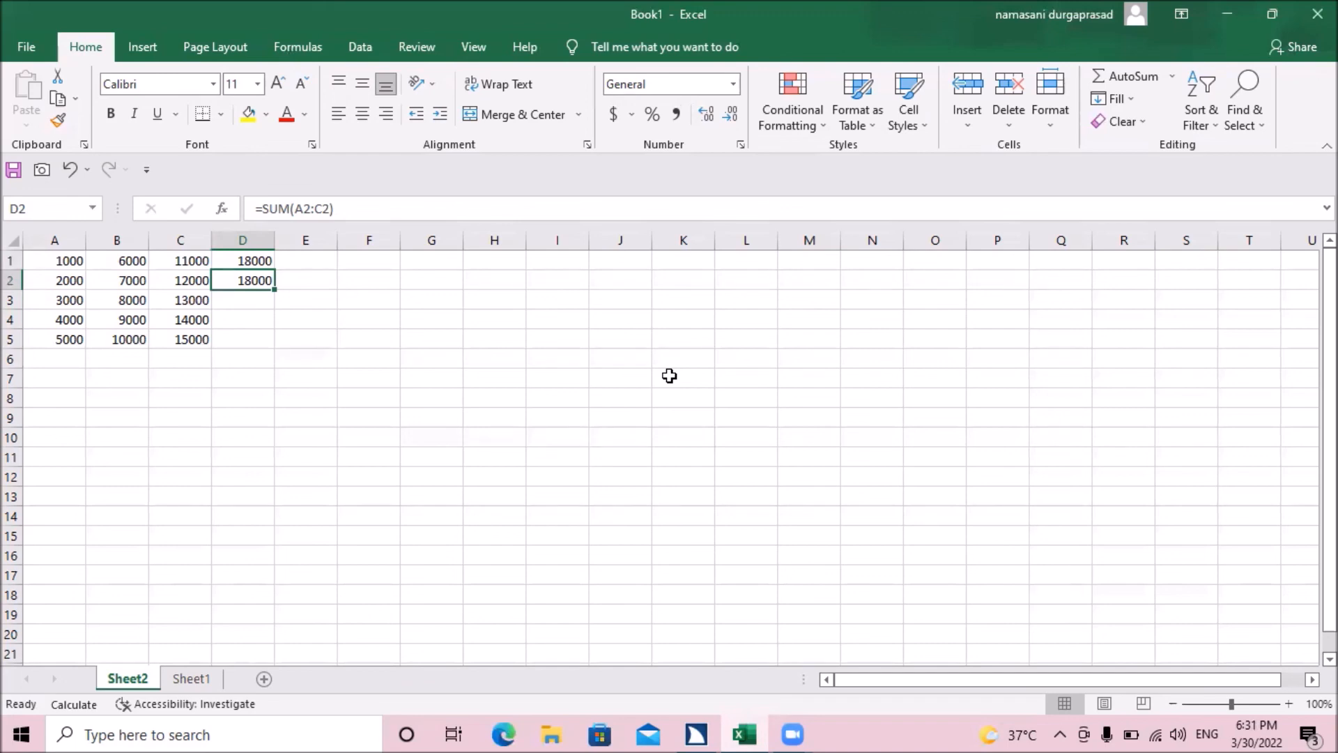
{"action": "key", "text": "Left"}
{"action": "key", "text": "Left"}
{"action": "key", "text": "Left"}
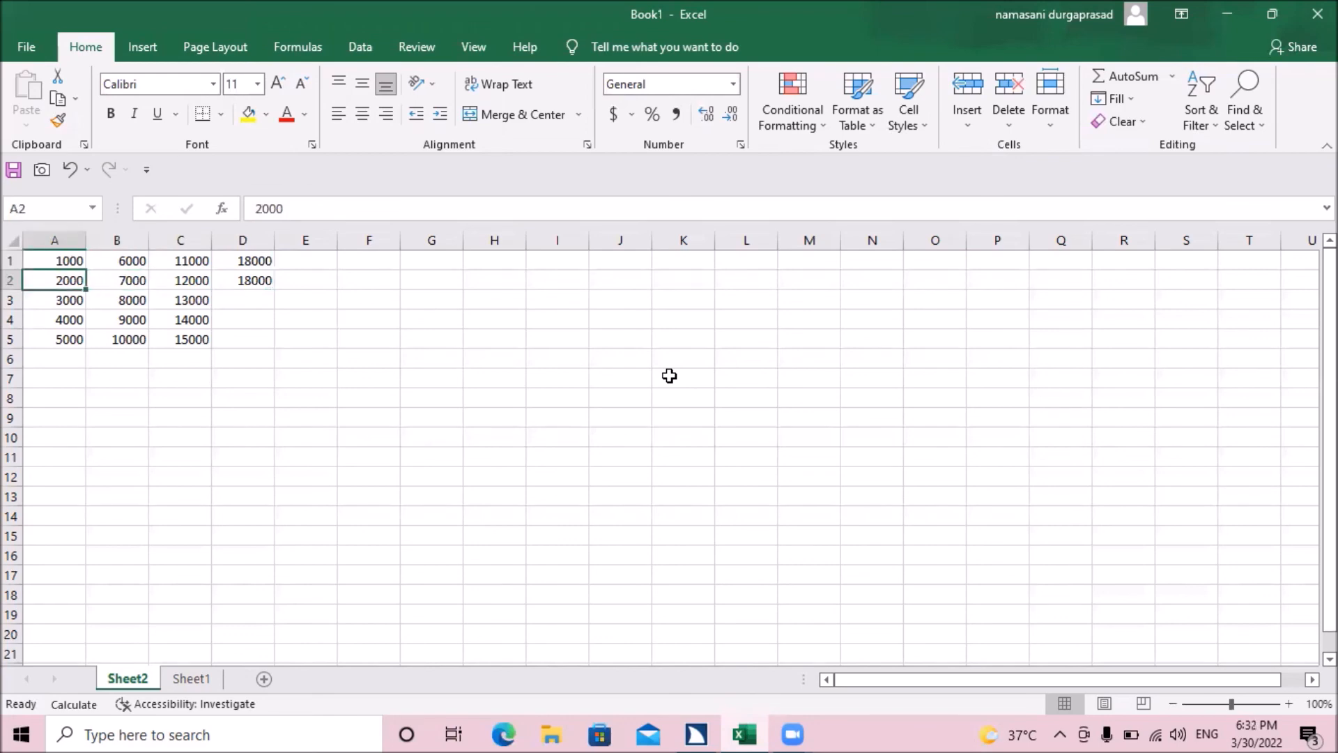
{"action": "key", "text": "Right"}
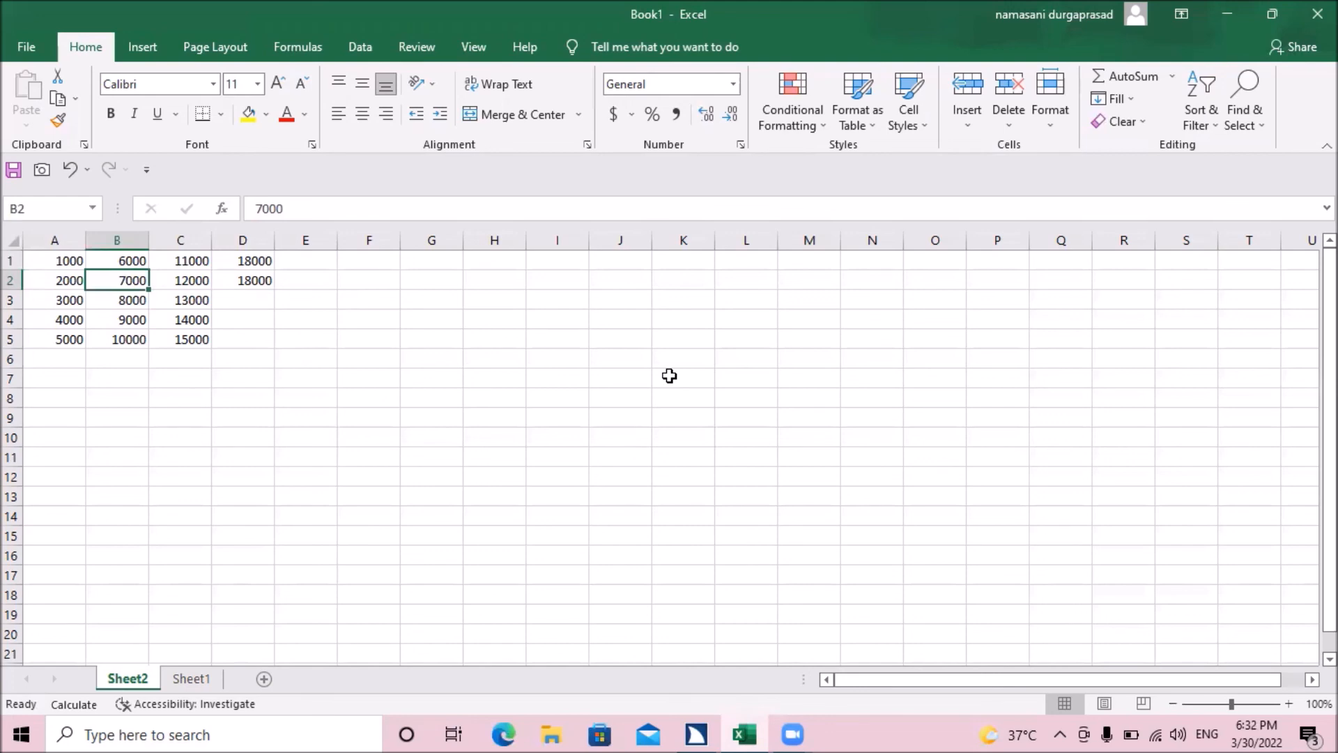
{"action": "key", "text": "Right"}
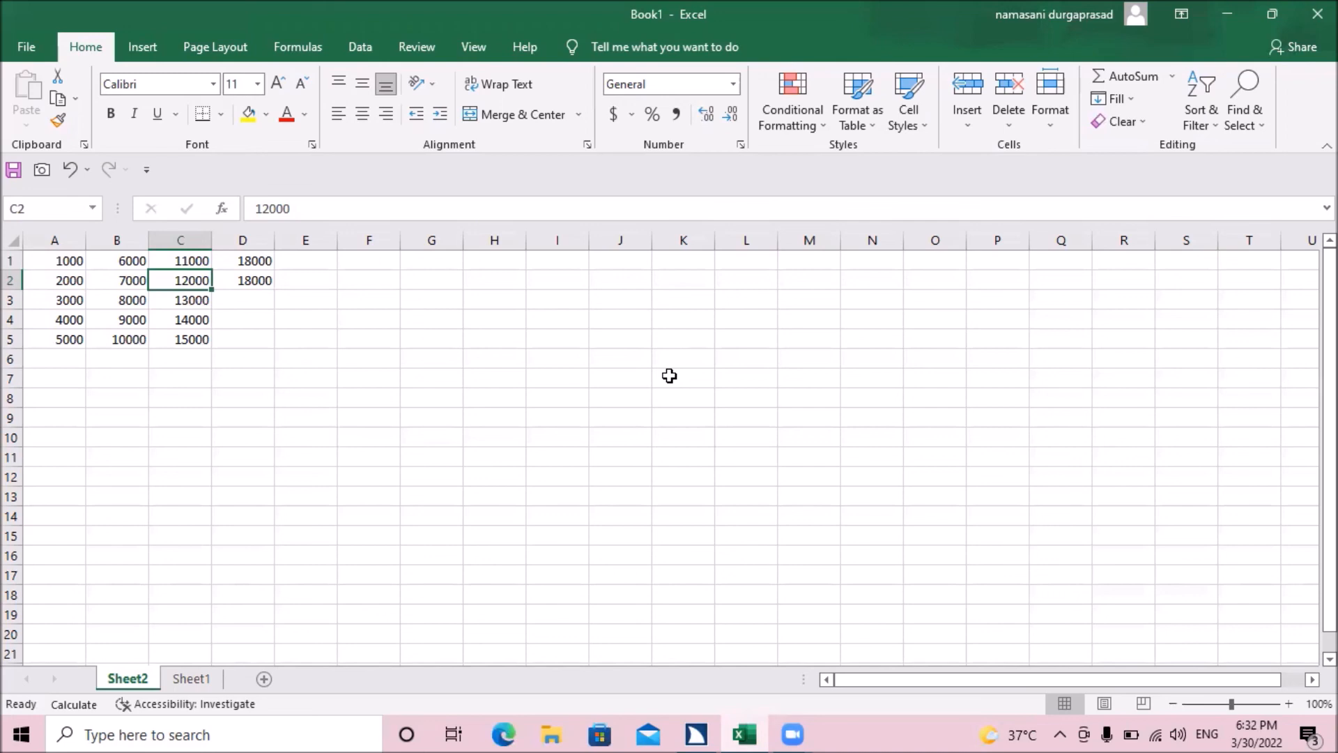
{"action": "key", "text": "Right"}
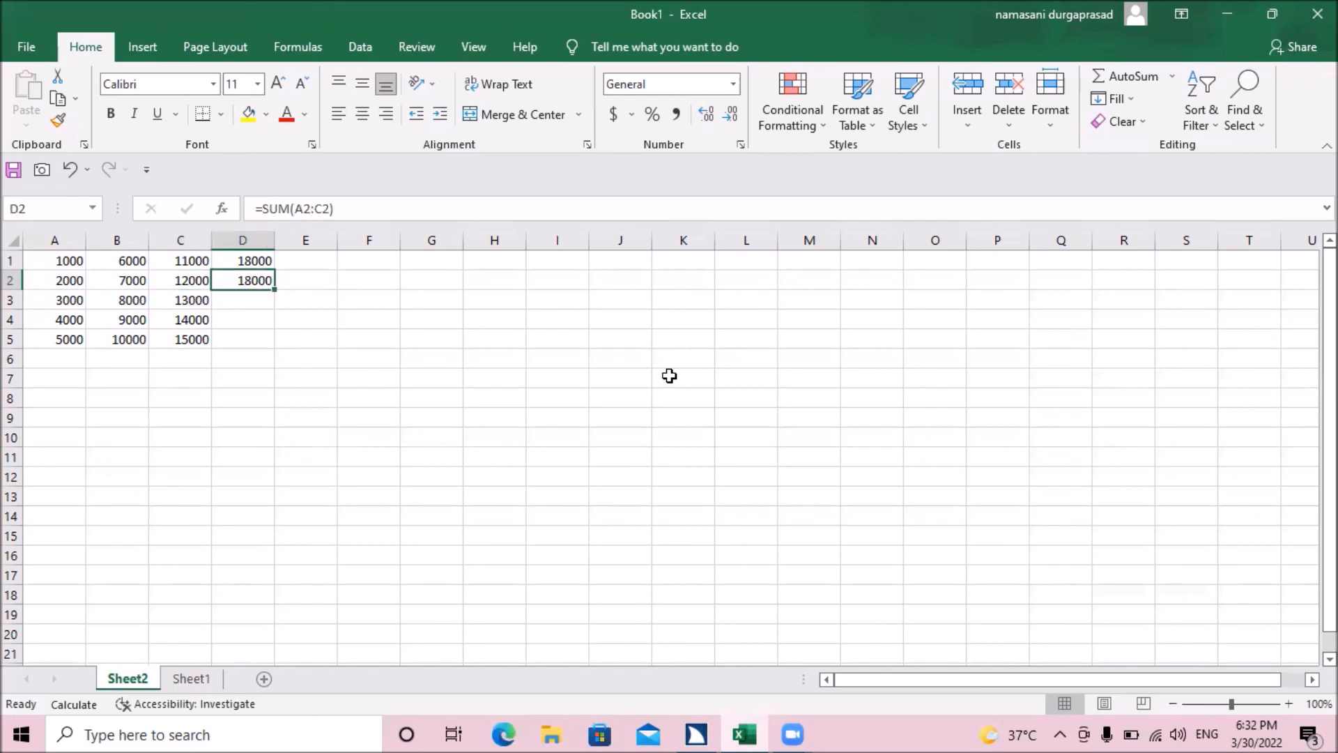